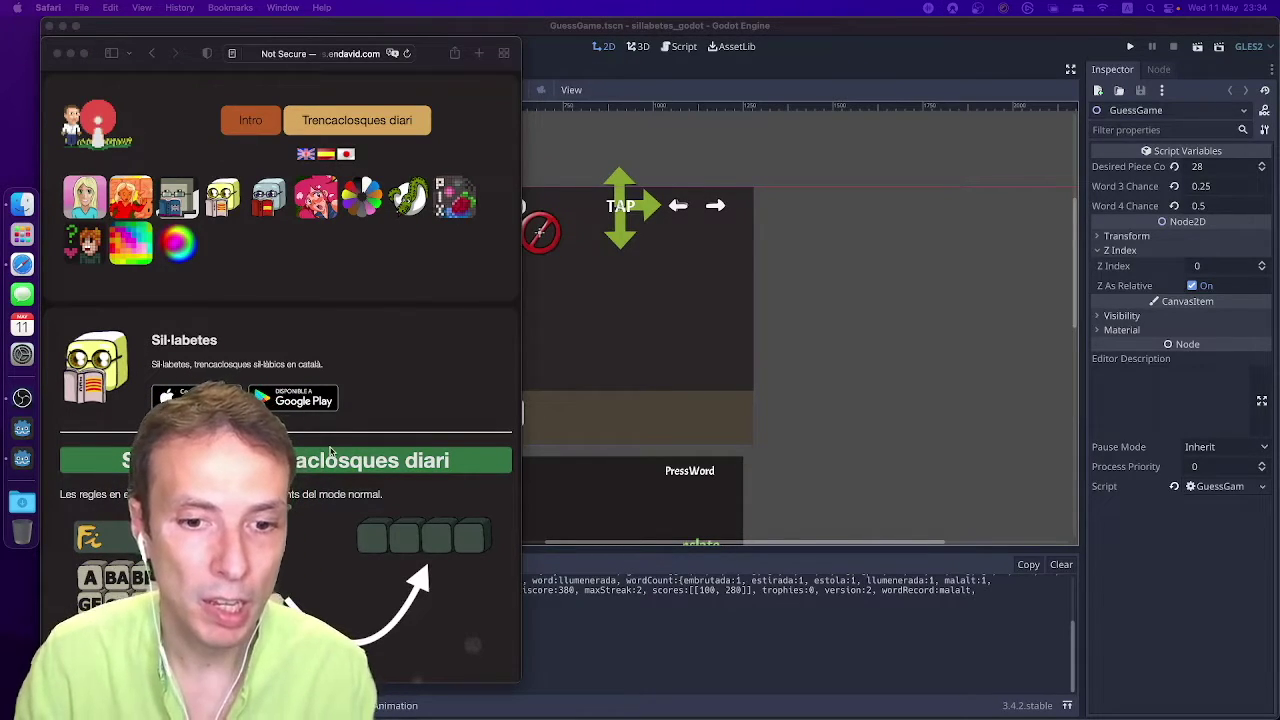
Read through the Trencaclosques diari rules on the Sil·labetes page, then return to the Godot editor.
scroll(330, 452, "down", 5)
scroll(330, 451, "down", 2)
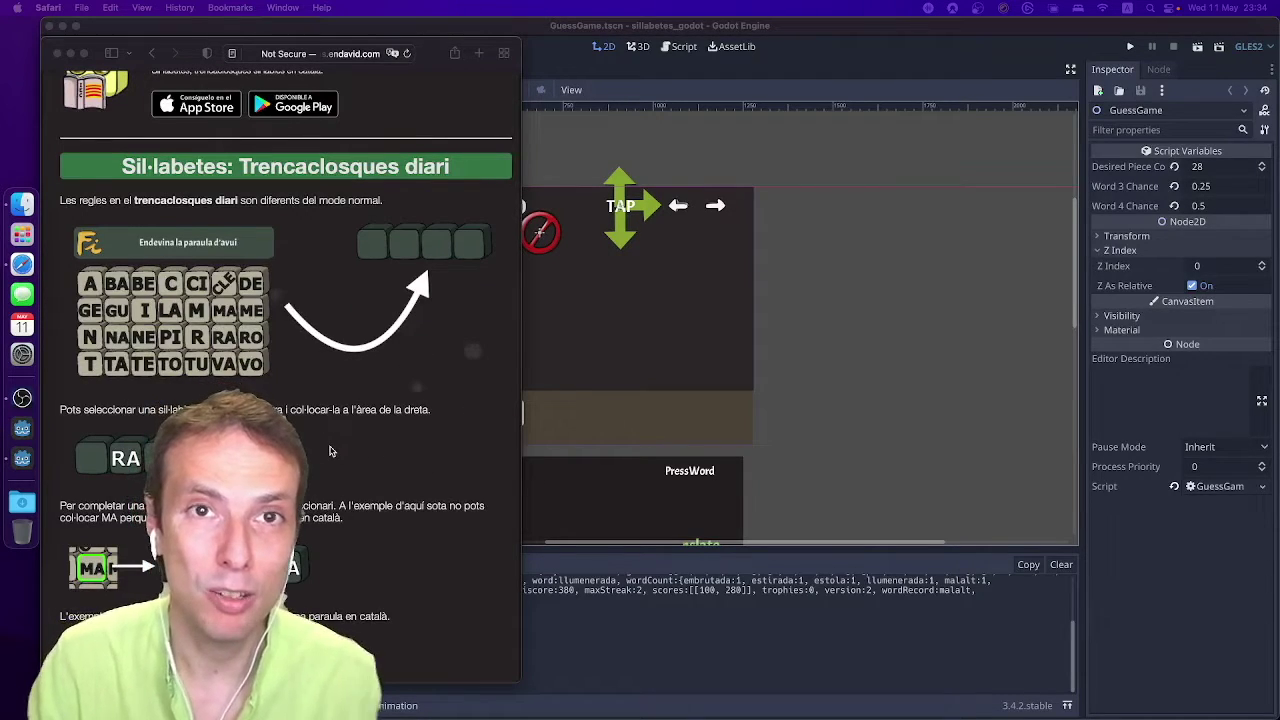
scroll(330, 450, "down", 1)
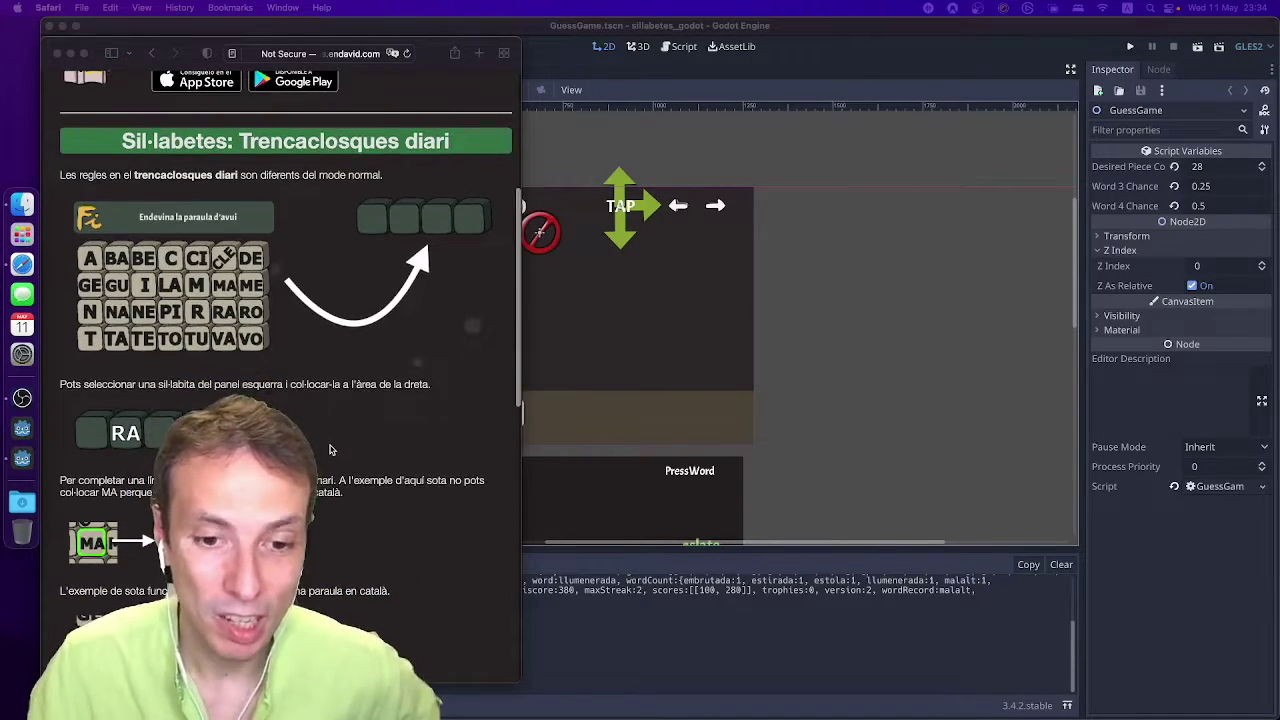
scroll(330, 450, "down", 1)
scroll(330, 450, "down", 5)
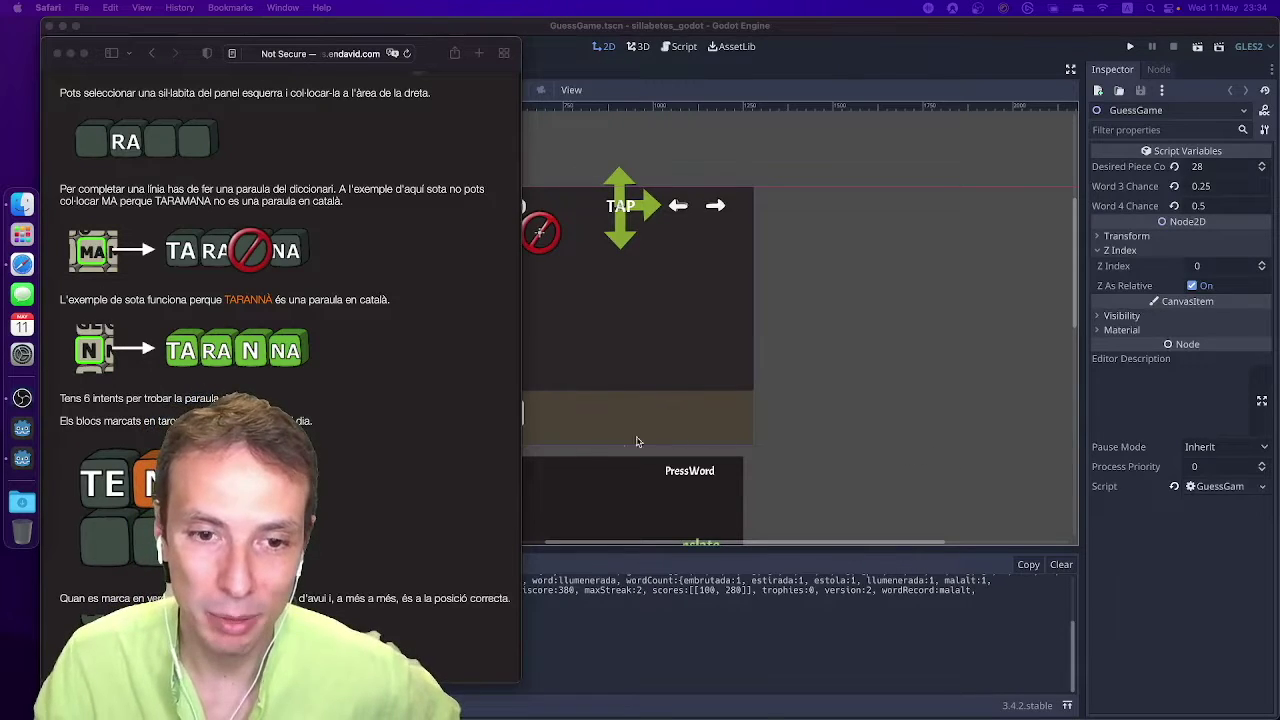
scroll(440, 472, "up", 10)
left_click(884, 421)
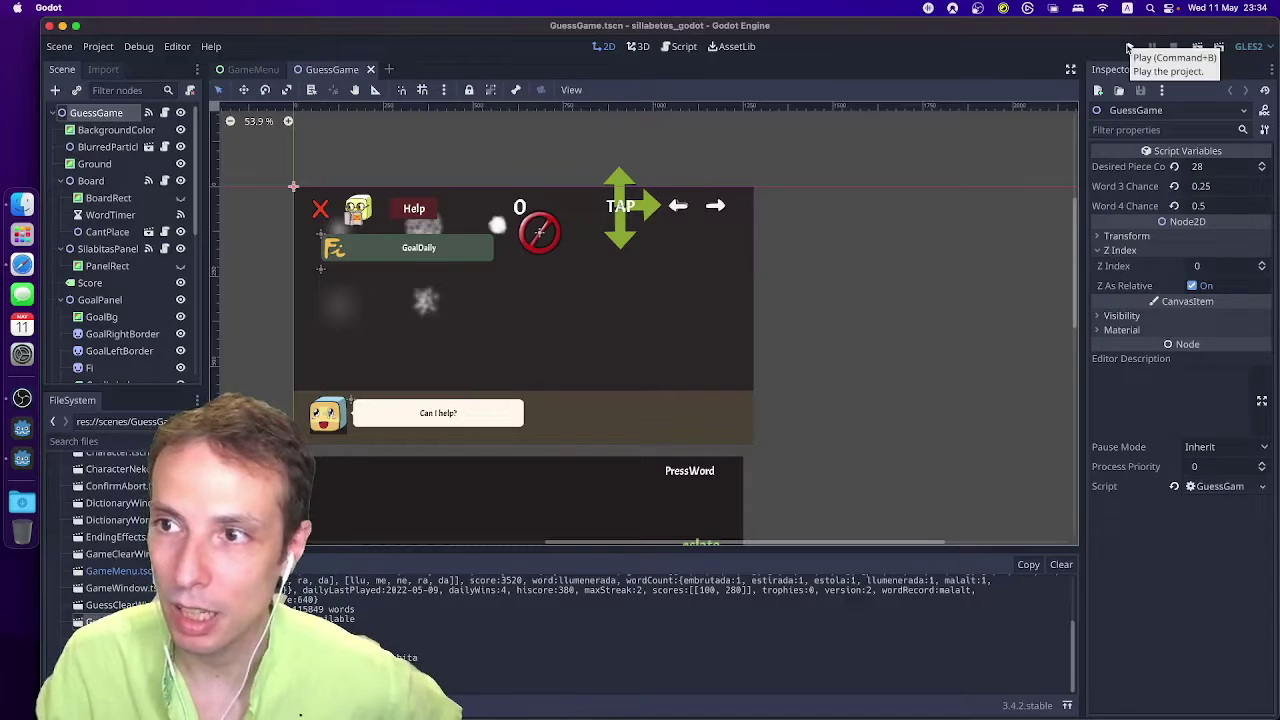
Run the game in an enlarged debug window and look at its settings screen.
left_click(1128, 48)
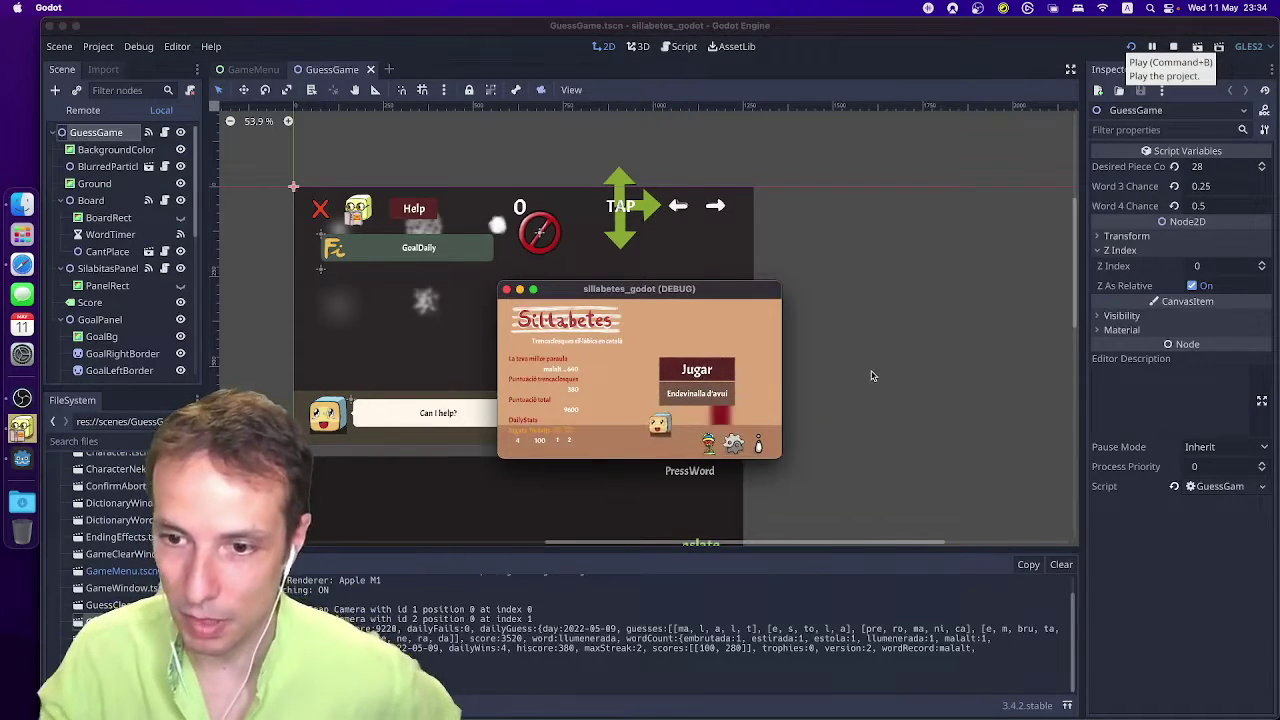
mouse_move(781, 458)
left_mouse_down()
mouse_move(993, 612)
mouse_move(1088, 655)
left_mouse_up()
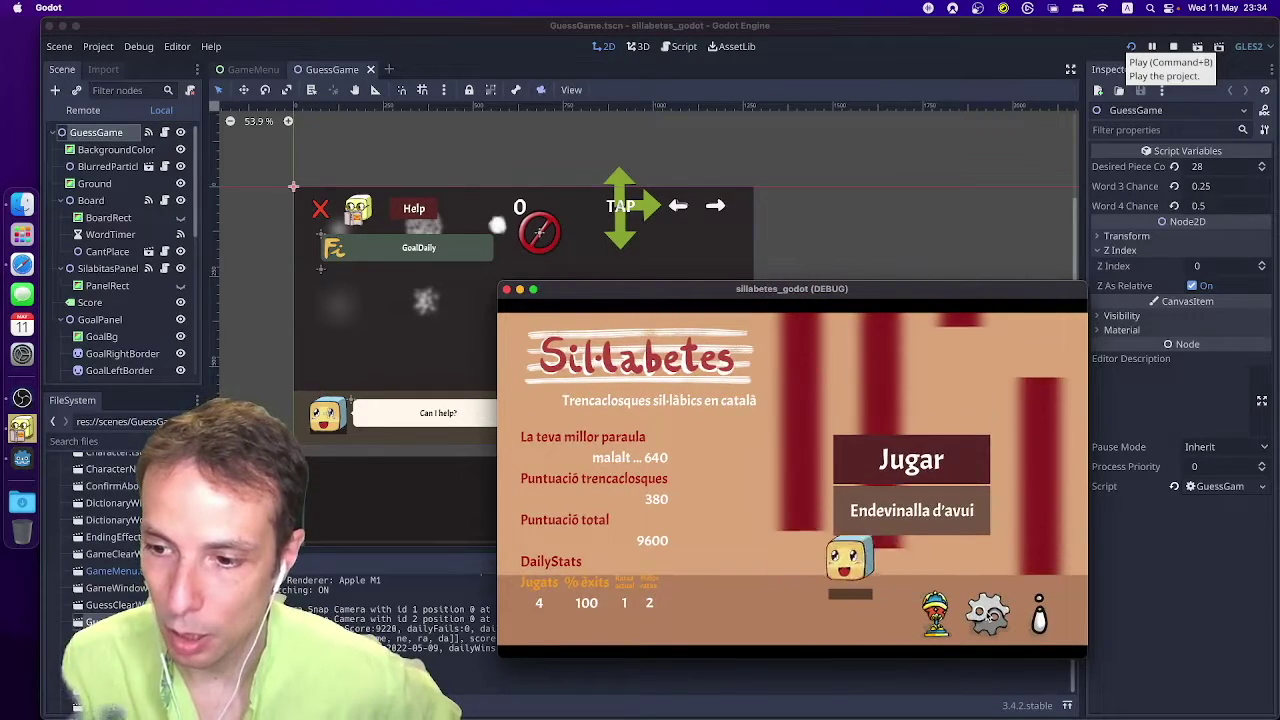
left_click(987, 613)
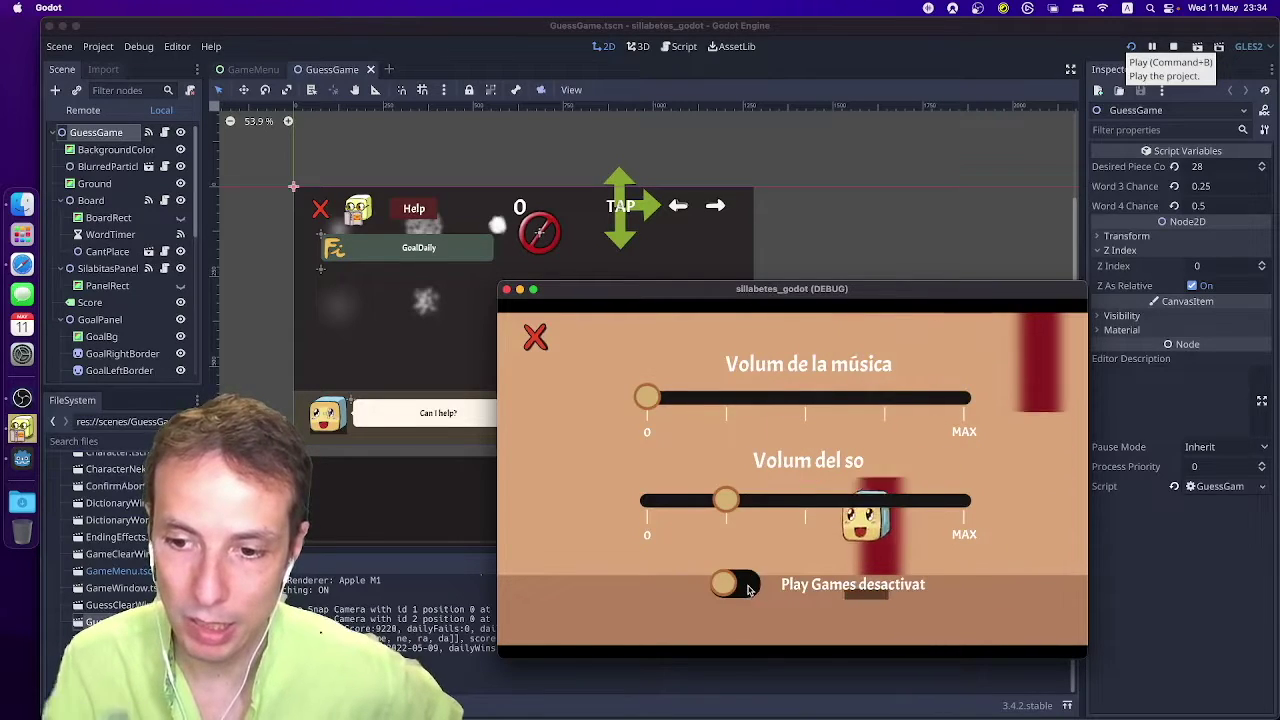
key("Escape")
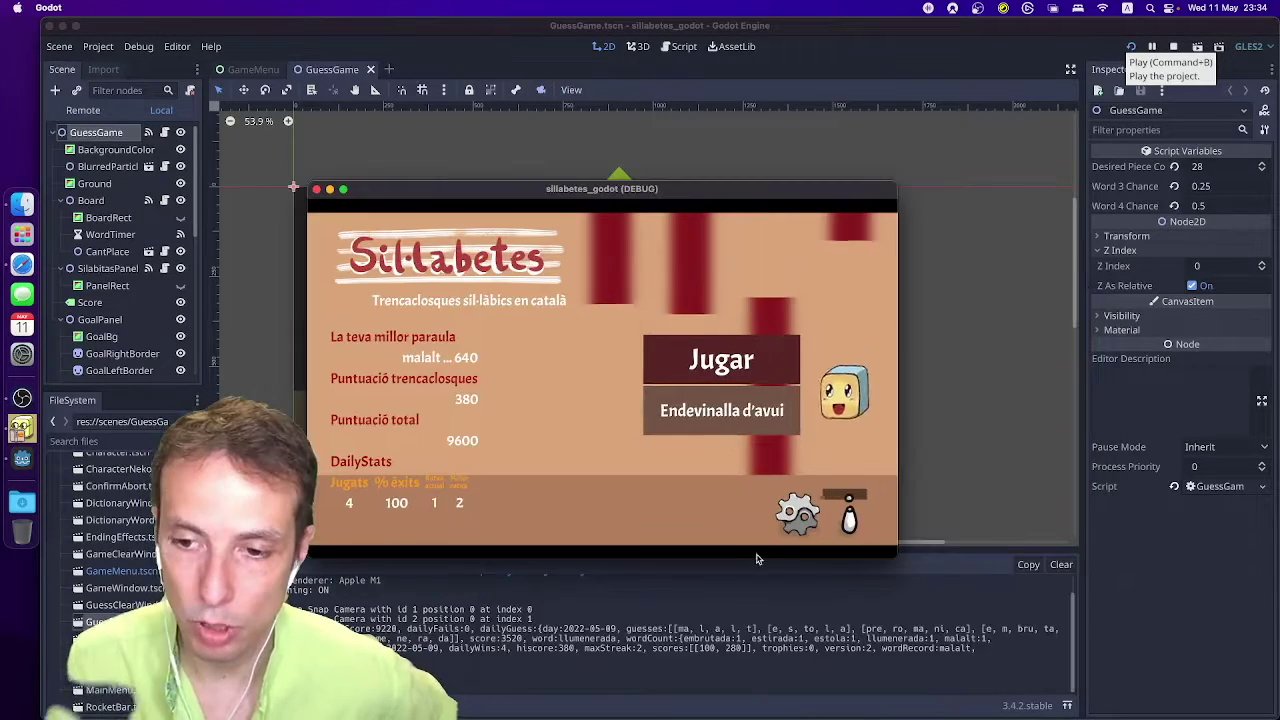
Set the game's music volume to 0, then close the running game window.
left_click(790, 515)
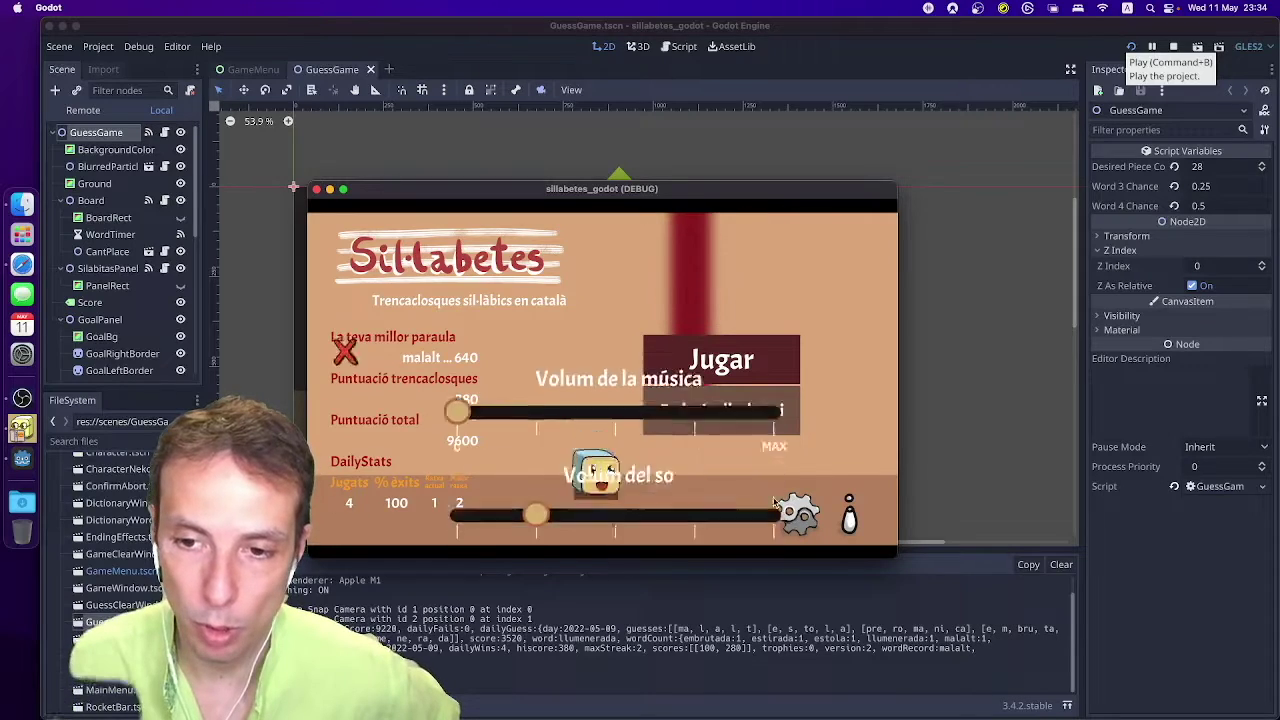
left_click(545, 484)
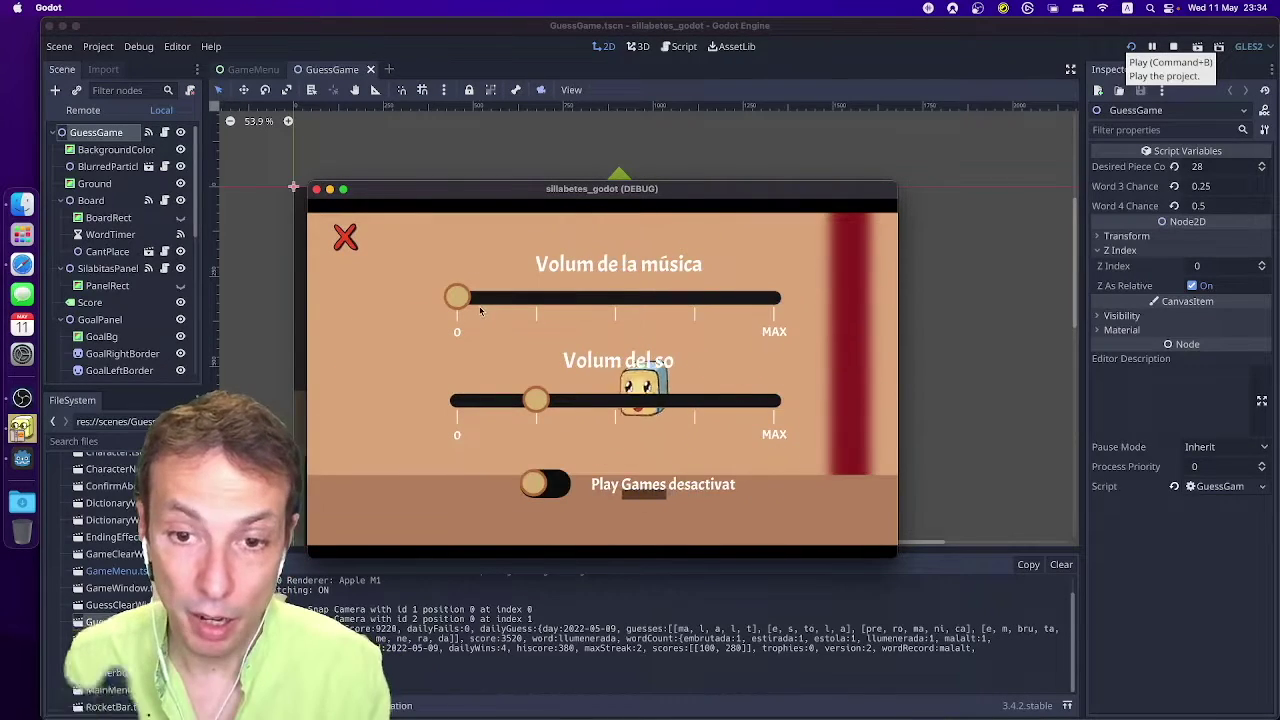
left_click(520, 298)
left_click_drag(520, 298, 425, 297)
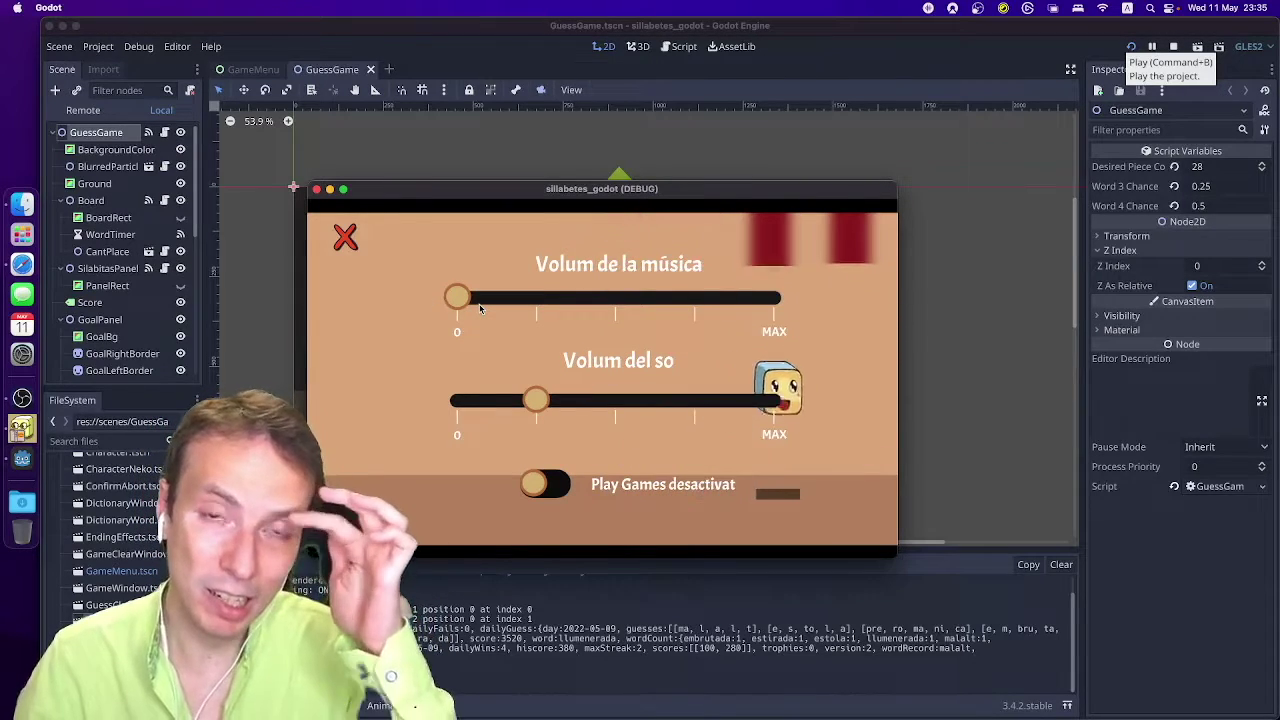
key("Escape")
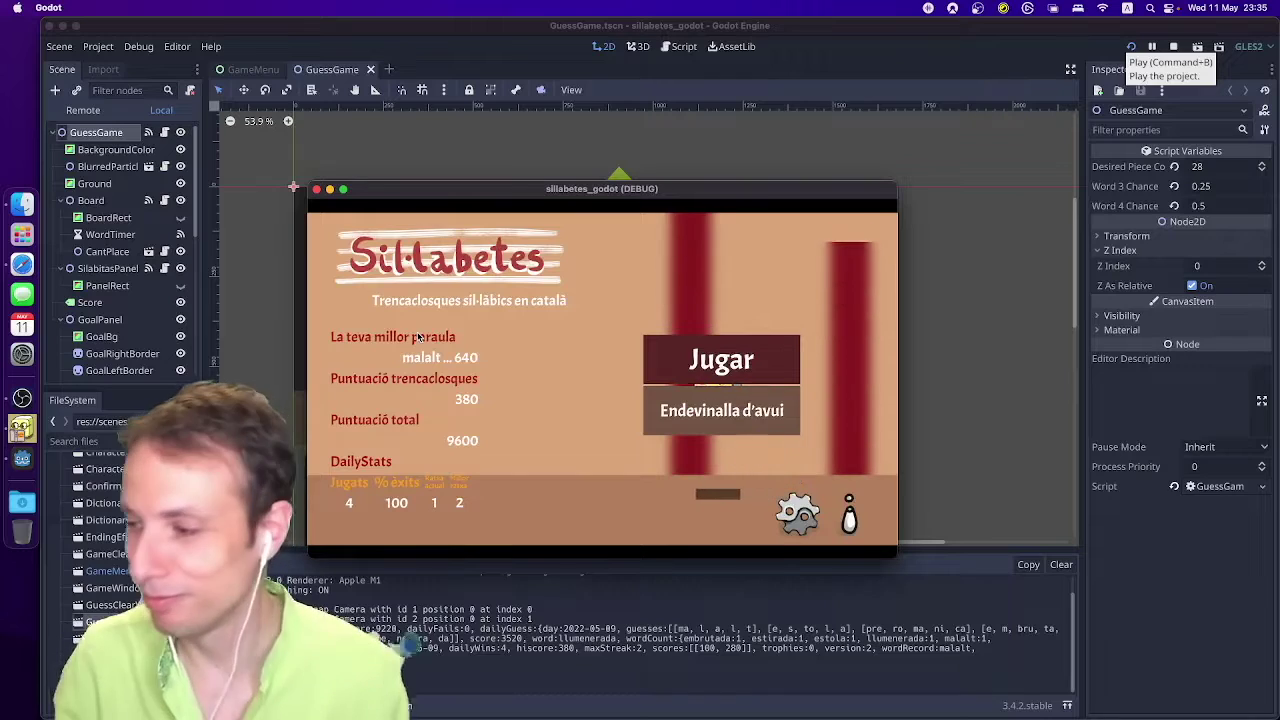
left_click_drag(317, 192, 298, 128)
left_click(298, 126)
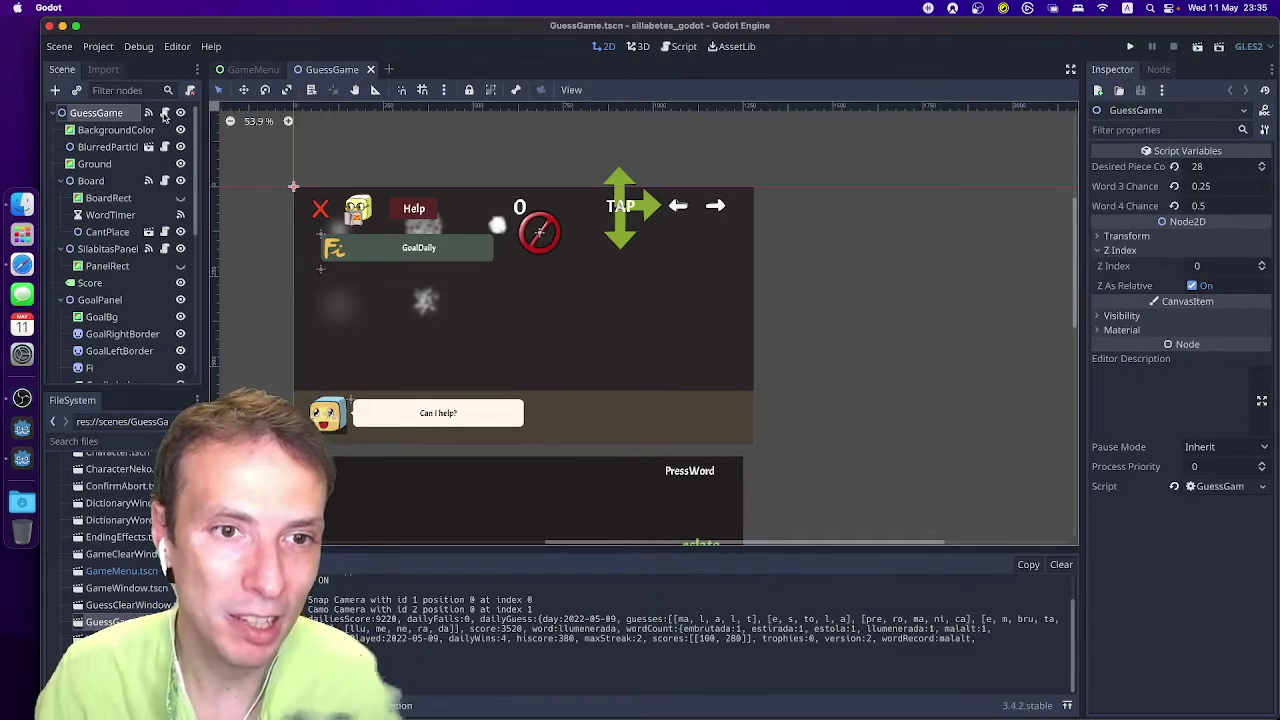
Scroll WordDictionary.gd up to the sortWordsByFlexibility and dumpFilteredWords functions.
scroll(795, 283, "up", 3)
scroll(795, 283, "up", 3)
scroll(795, 283, "up", 3)
scroll(795, 283, "up", 2)
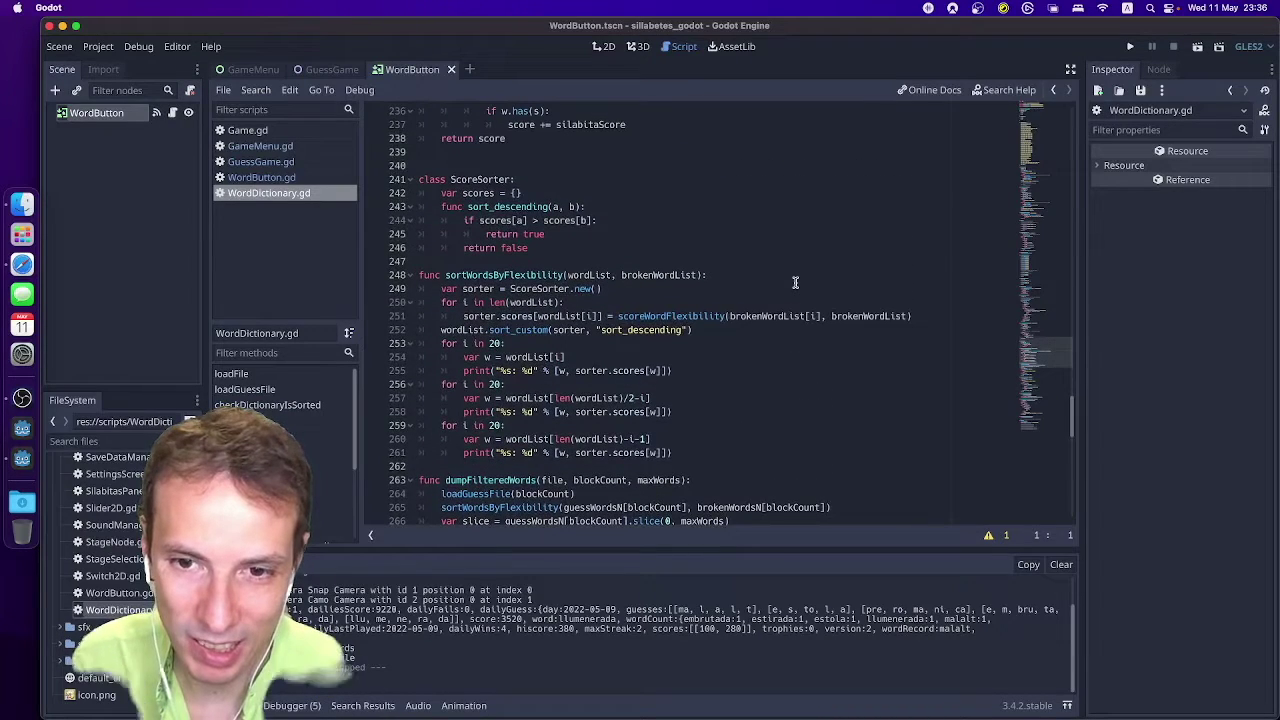
scroll(795, 283, "up", 5)
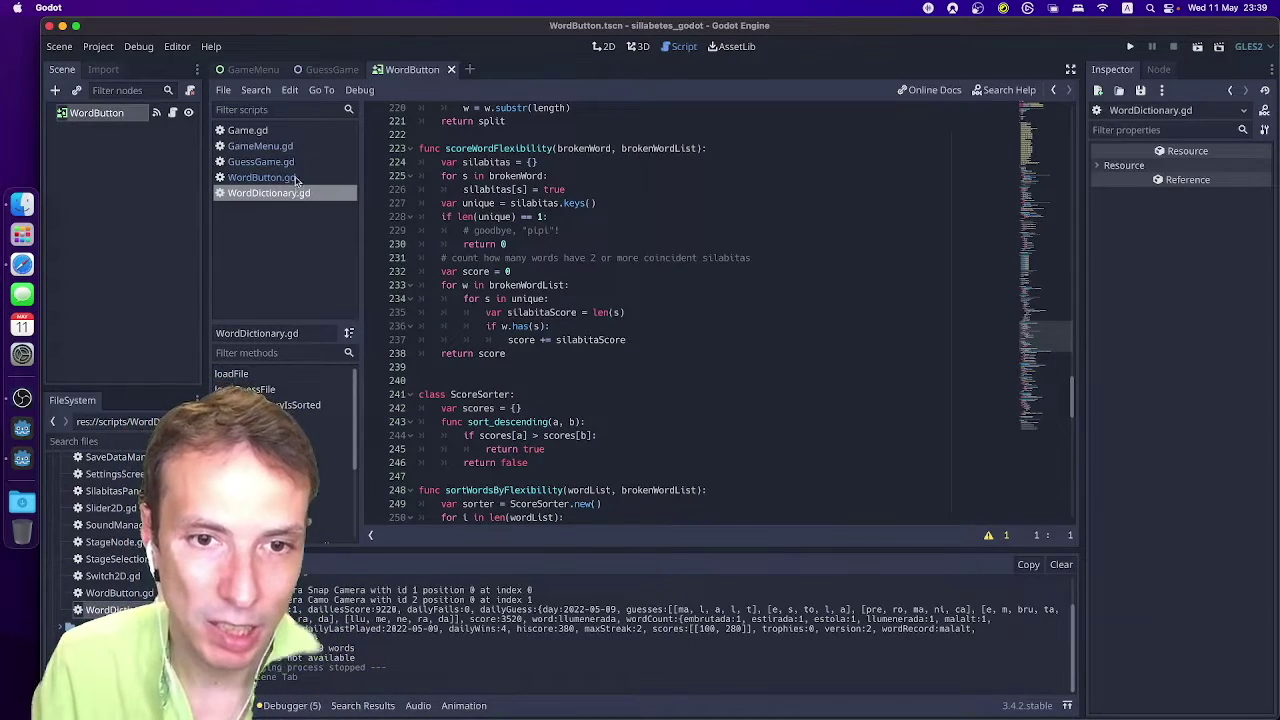
In GuessGame.gd, change seed(dateId) on line 29 to seed(9999), save, and run the game.
left_click(296, 163)
scroll(659, 333, "up", 5)
scroll(863, 354, "up", 5)
scroll(923, 257, "up", 5)
scroll(923, 269, "up", 5)
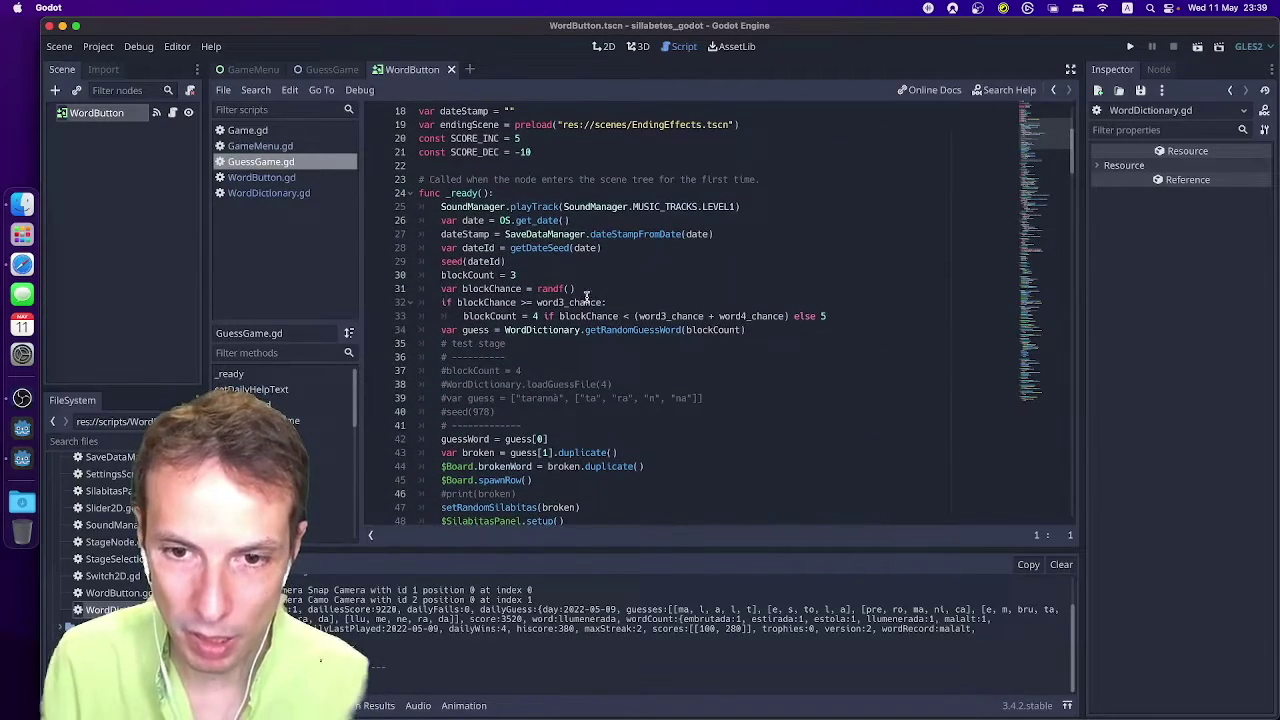
scroll(580, 280, "down", 2)
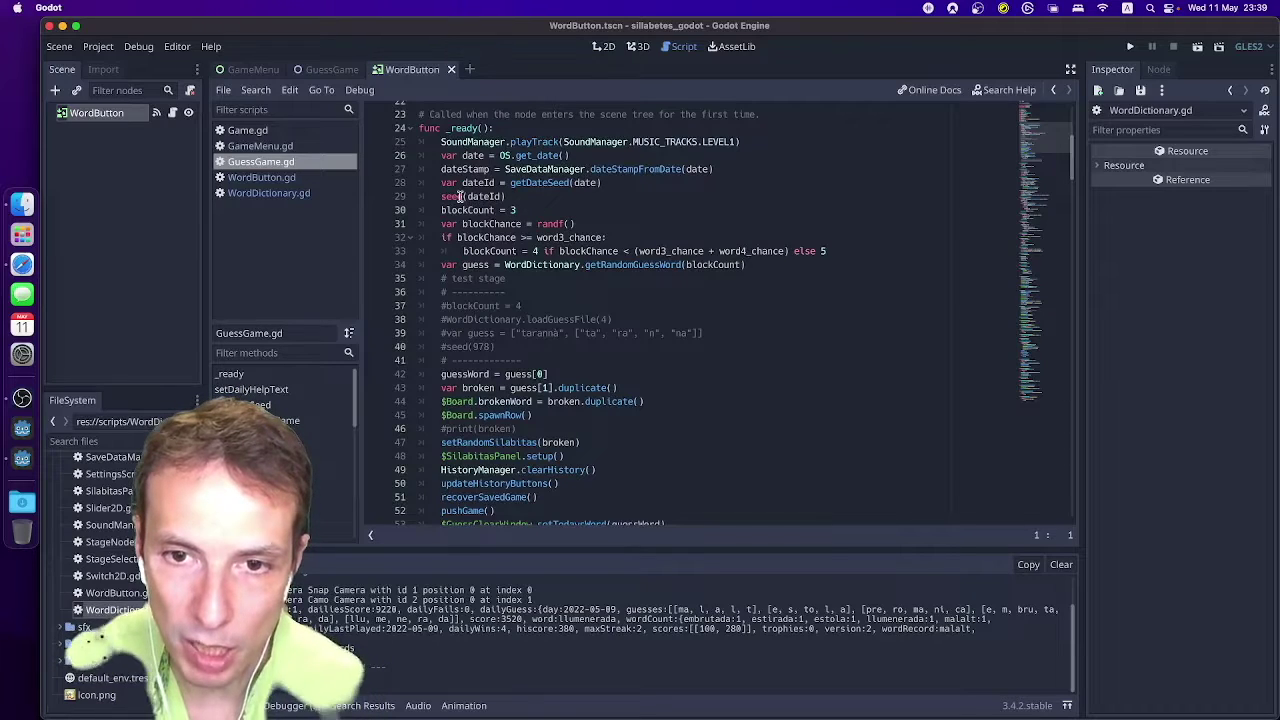
left_click(464, 196)
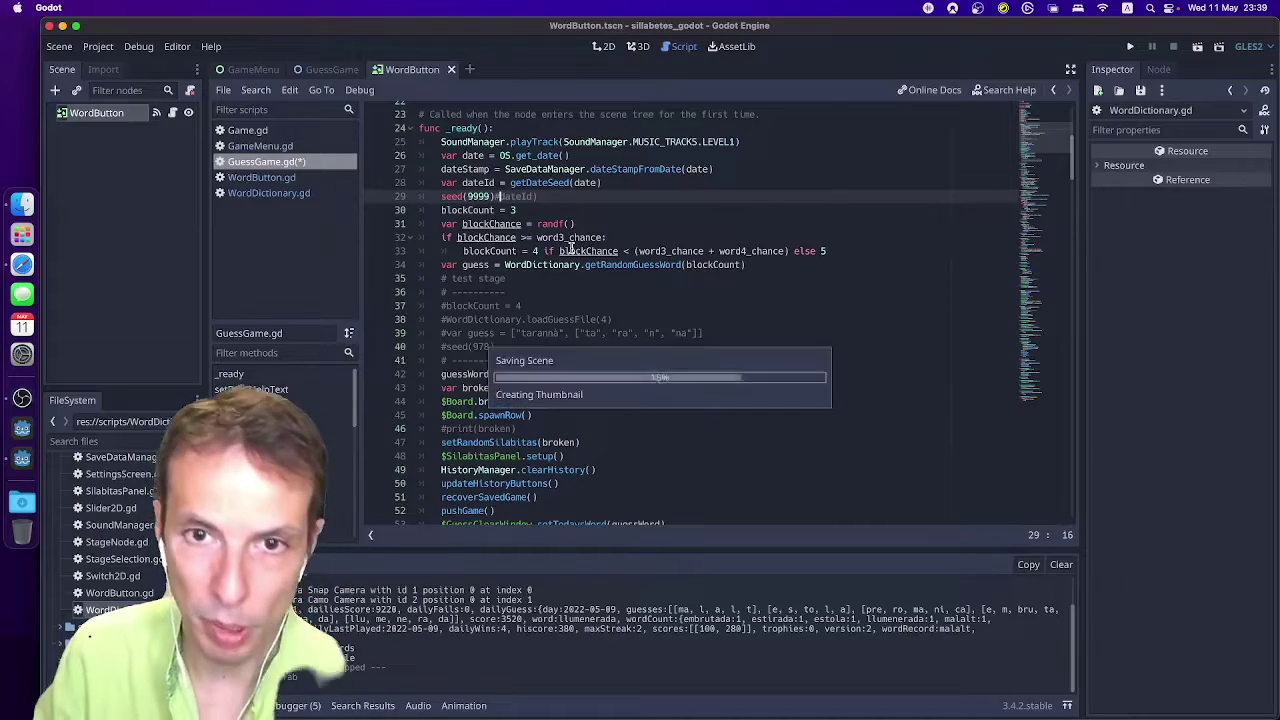
key("super+s")
key("super+b")
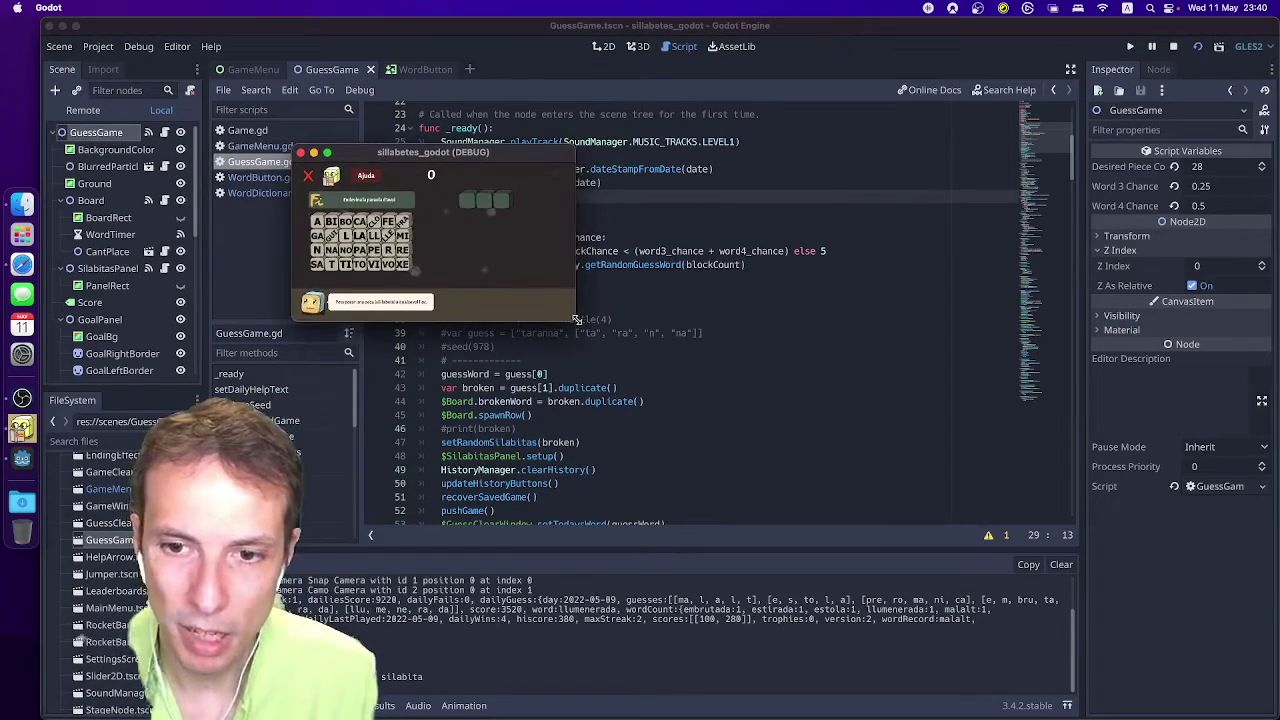
Enlarge the game window and spell PERSA (PE, R, SA) in the first row, starting row two with PA.
left_click_drag(1001, 576, 1105, 614)
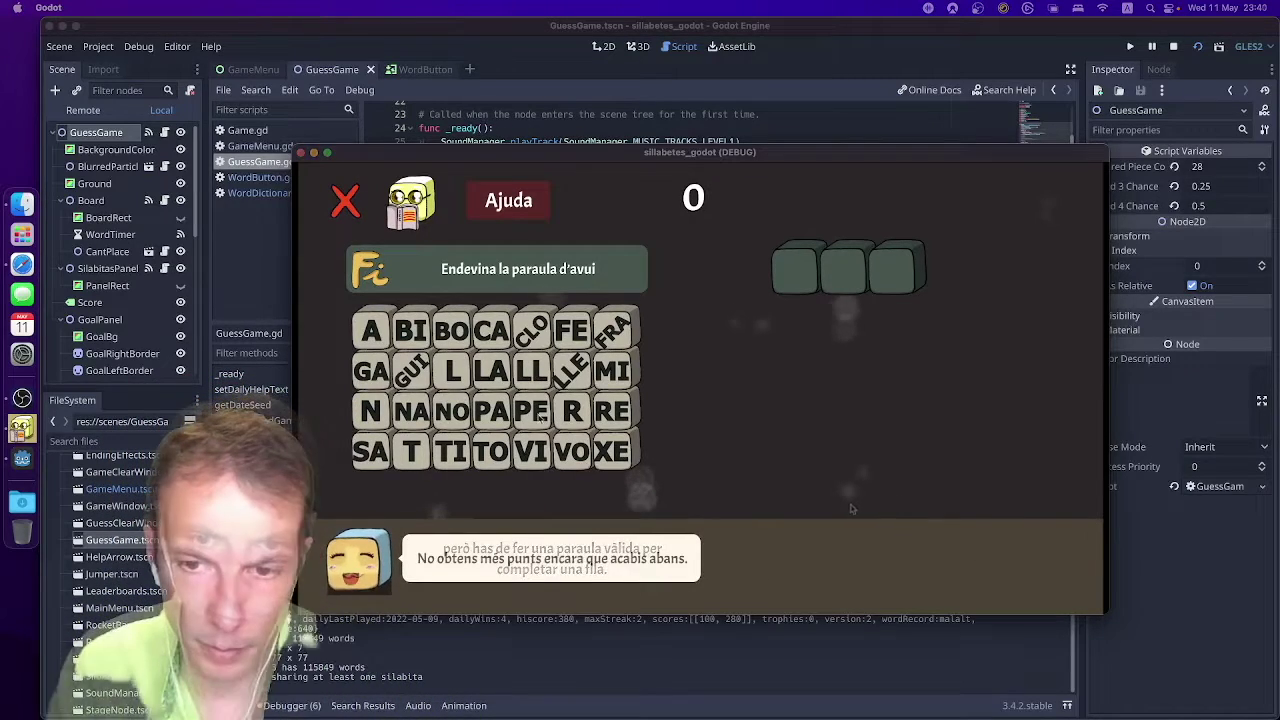
left_click_drag(540, 410, 795, 280)
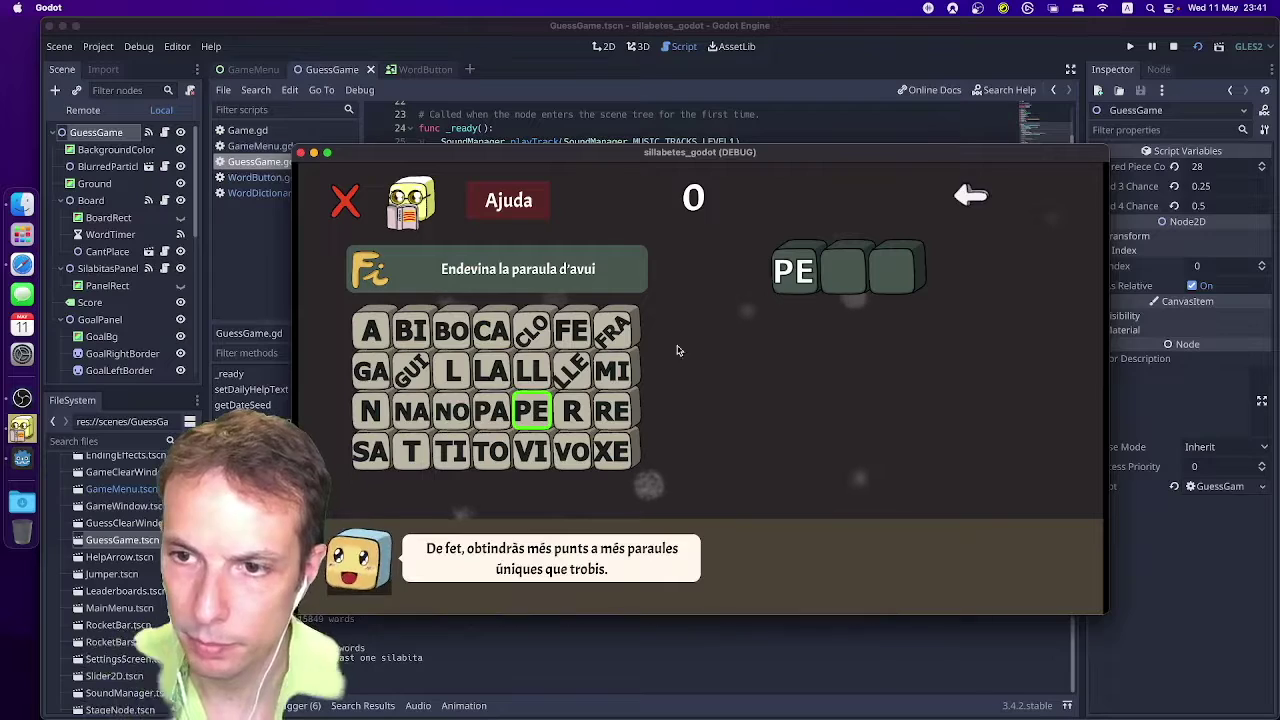
left_click(571, 410)
left_click(372, 452)
left_click(840, 305)
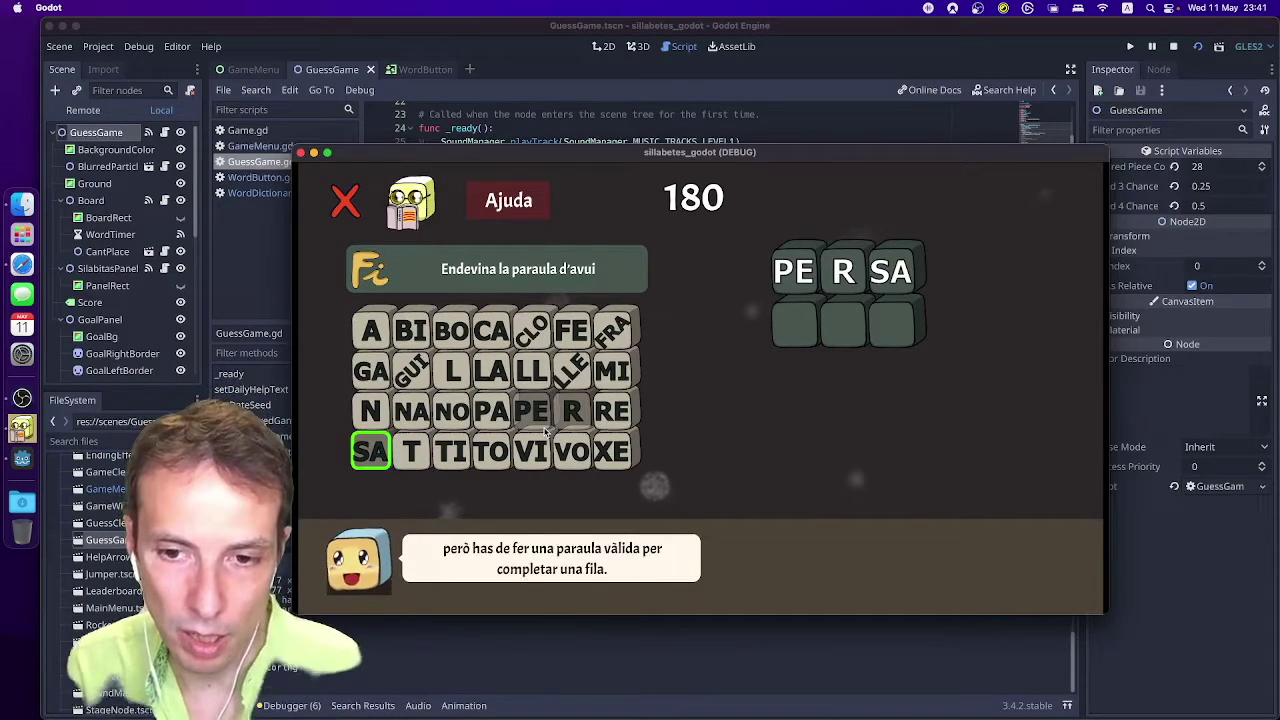
left_click(492, 420)
Complete row two as PALLA and fill row three with TI, N, T to spell TINT.
left_click(455, 374)
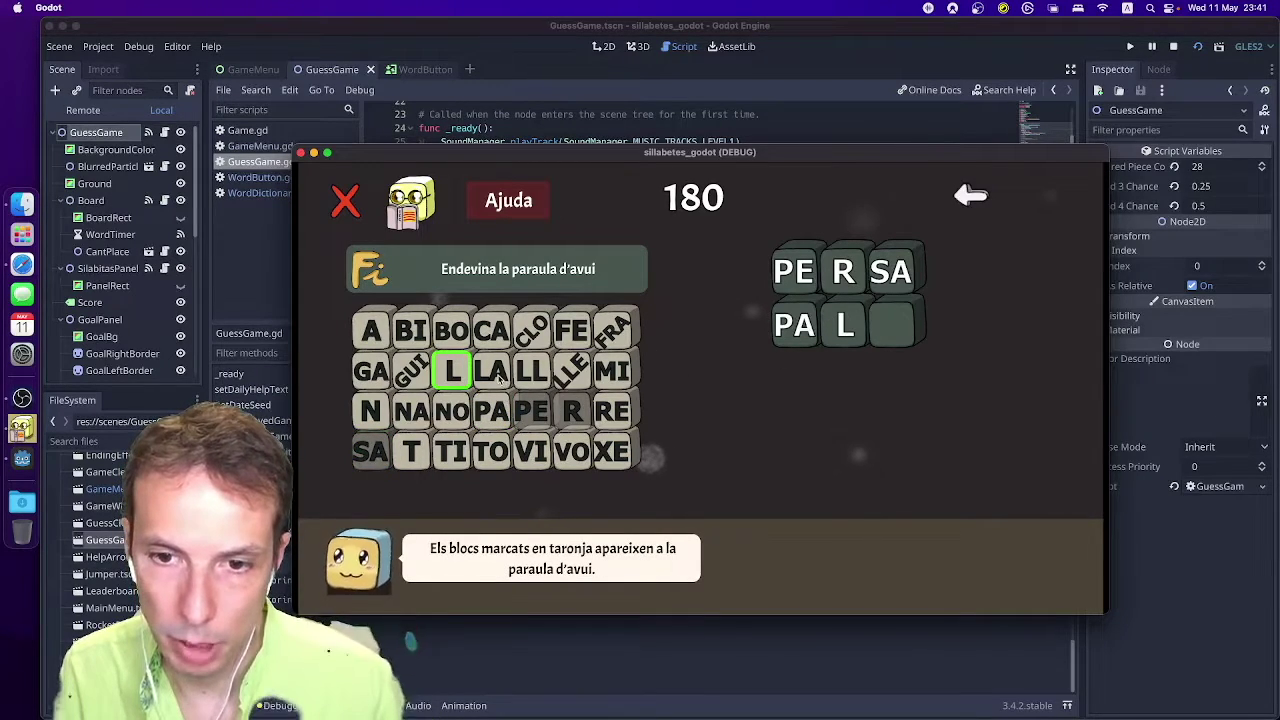
left_click(500, 376)
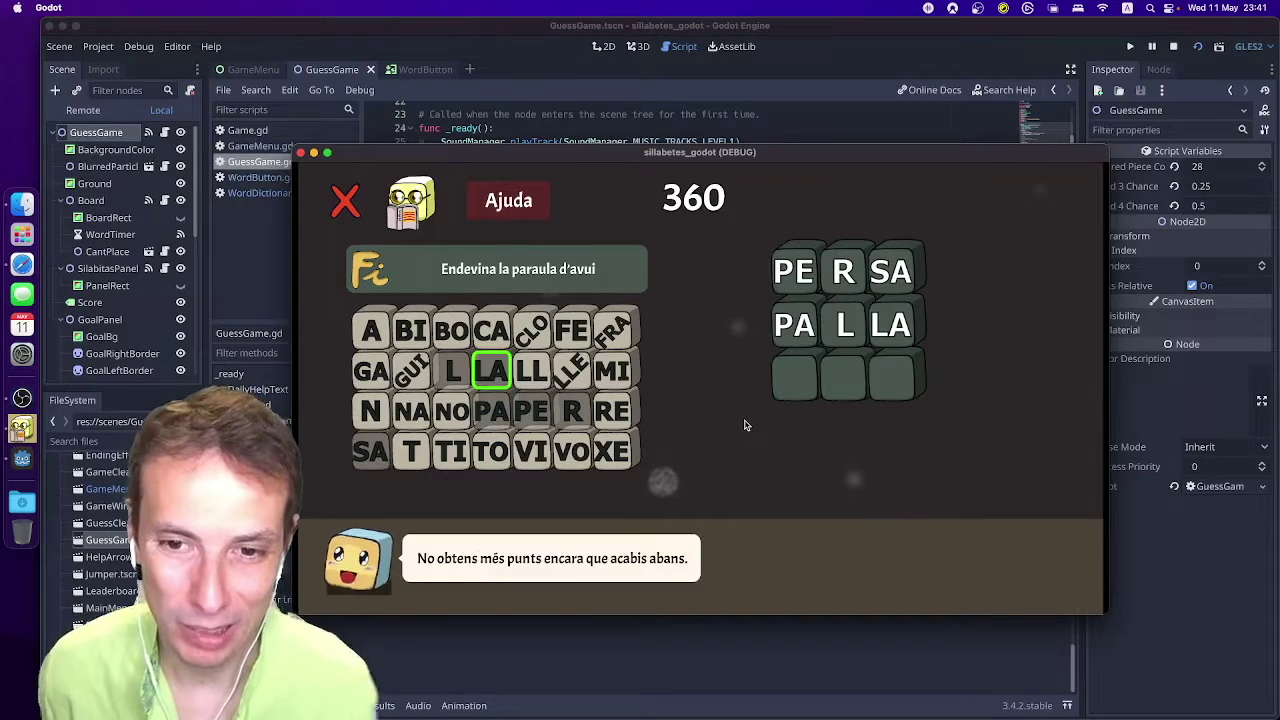
left_click(460, 455)
left_click(789, 388)
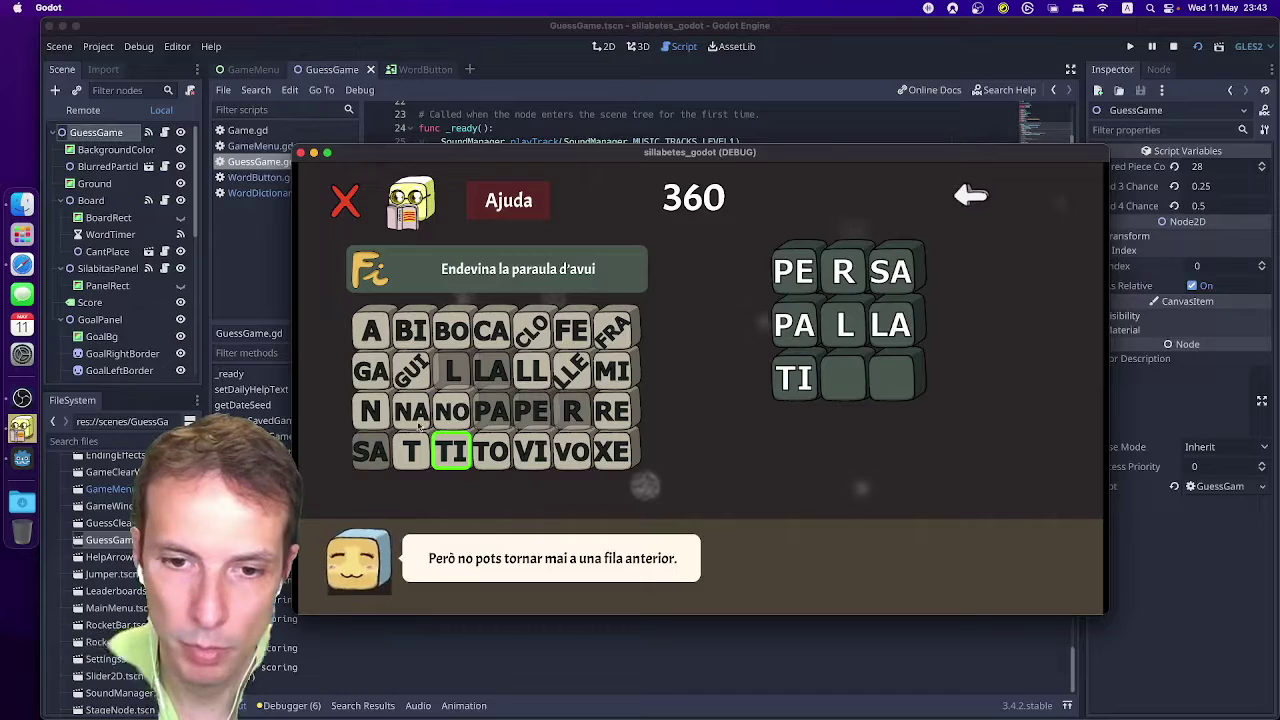
left_click(846, 377)
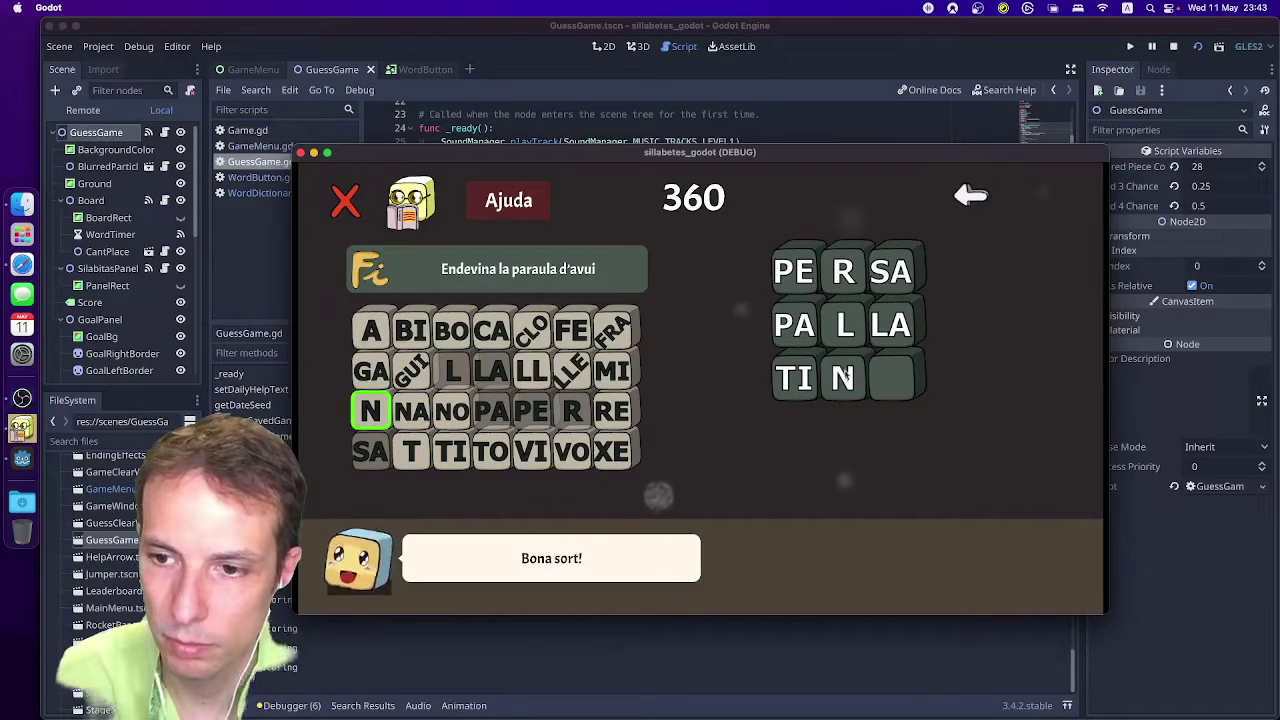
left_click(478, 452)
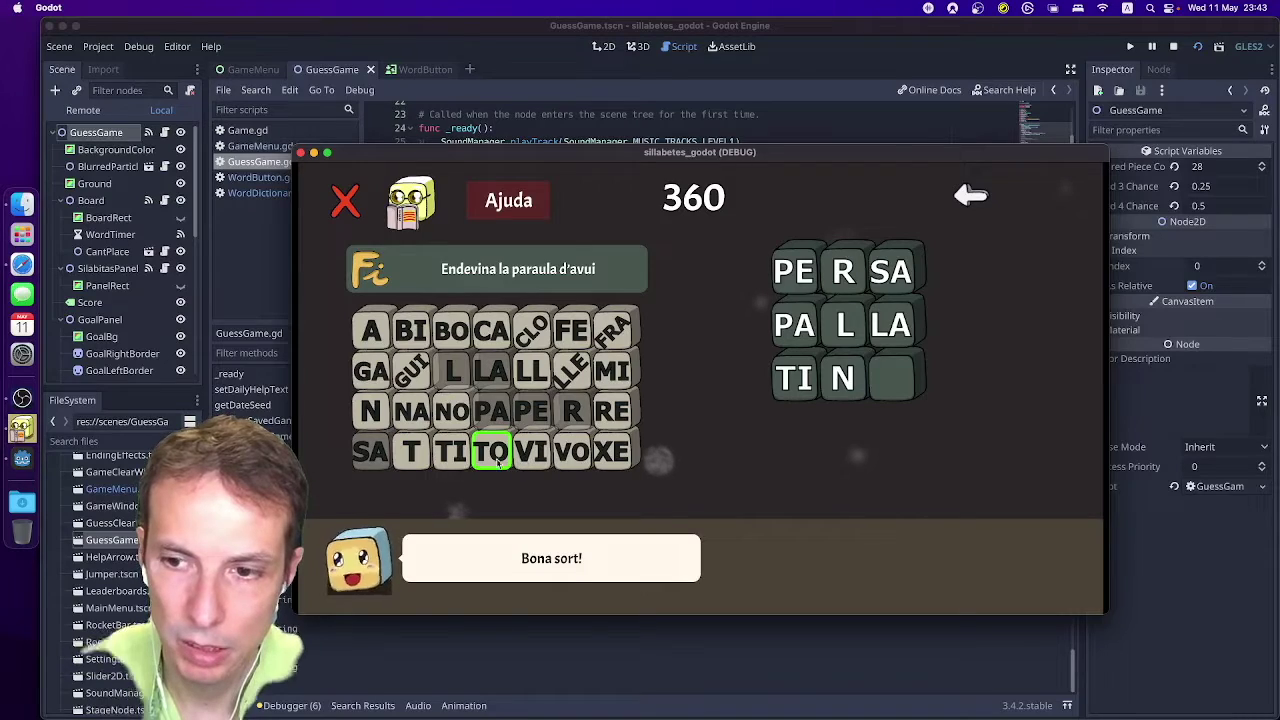
left_click(421, 459)
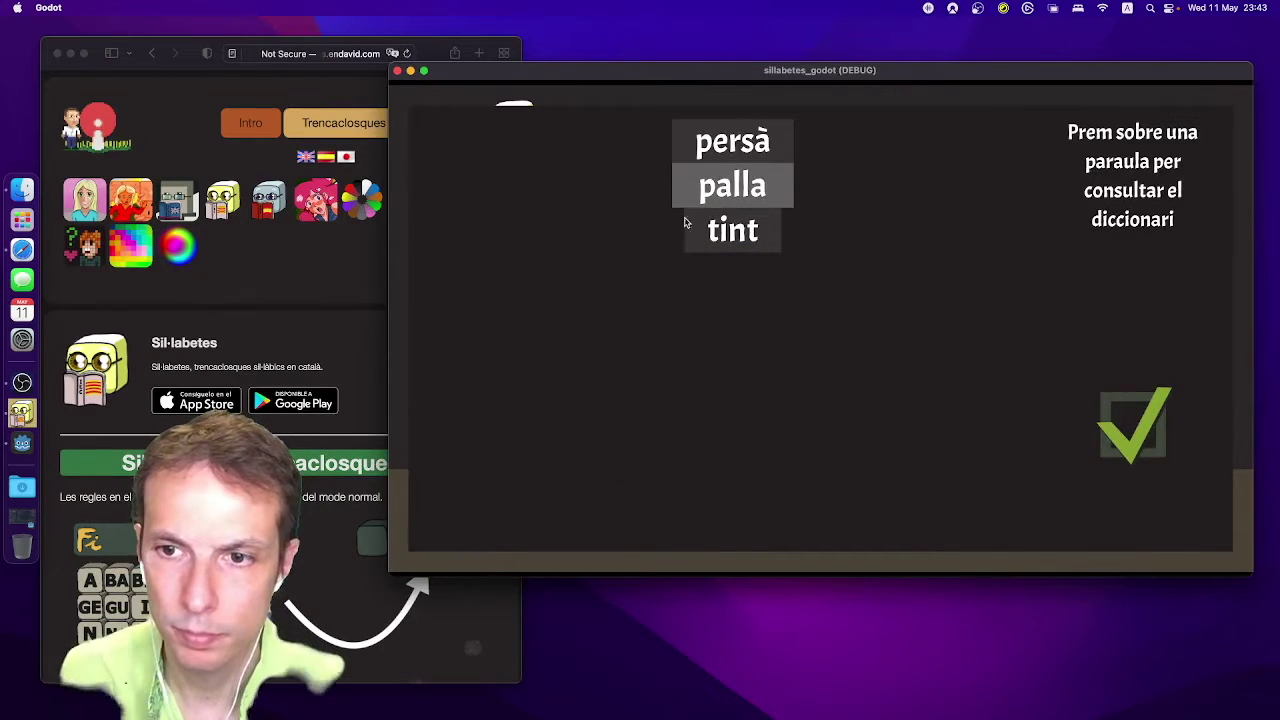
Look up tint in the dictionary, then return to the puzzle board at 570.
left_click(720, 232)
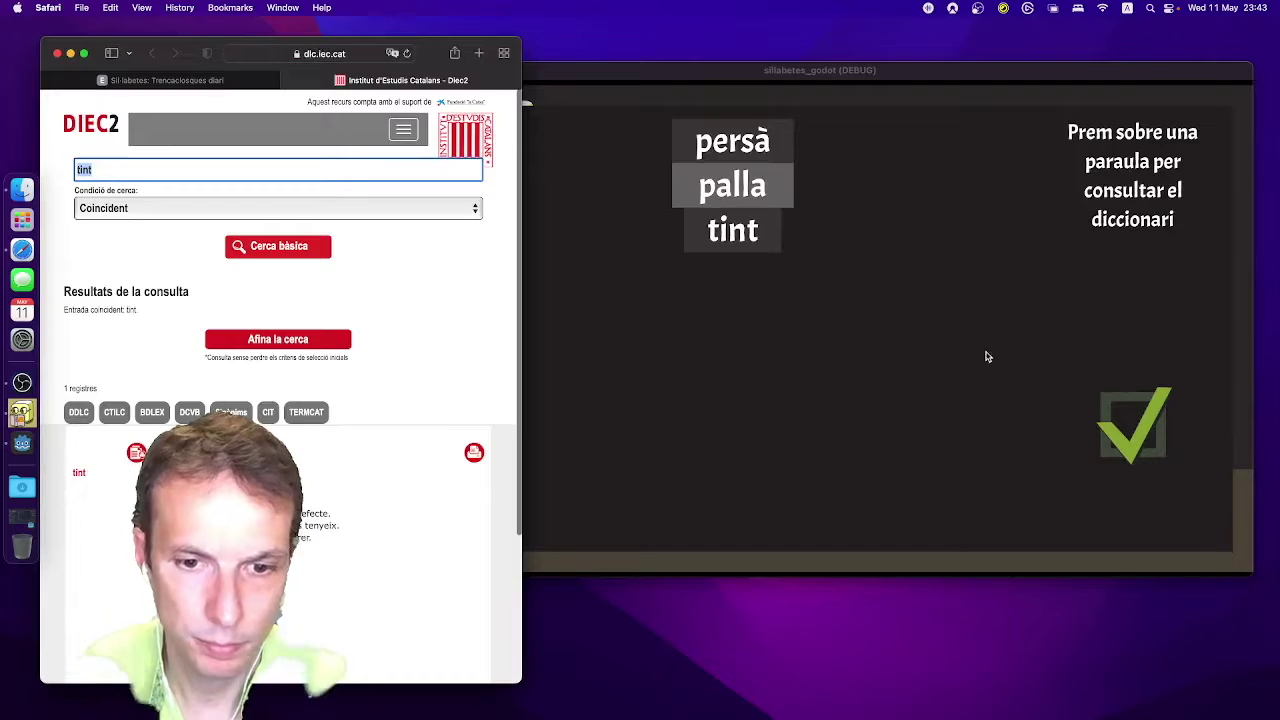
left_click(1148, 425)
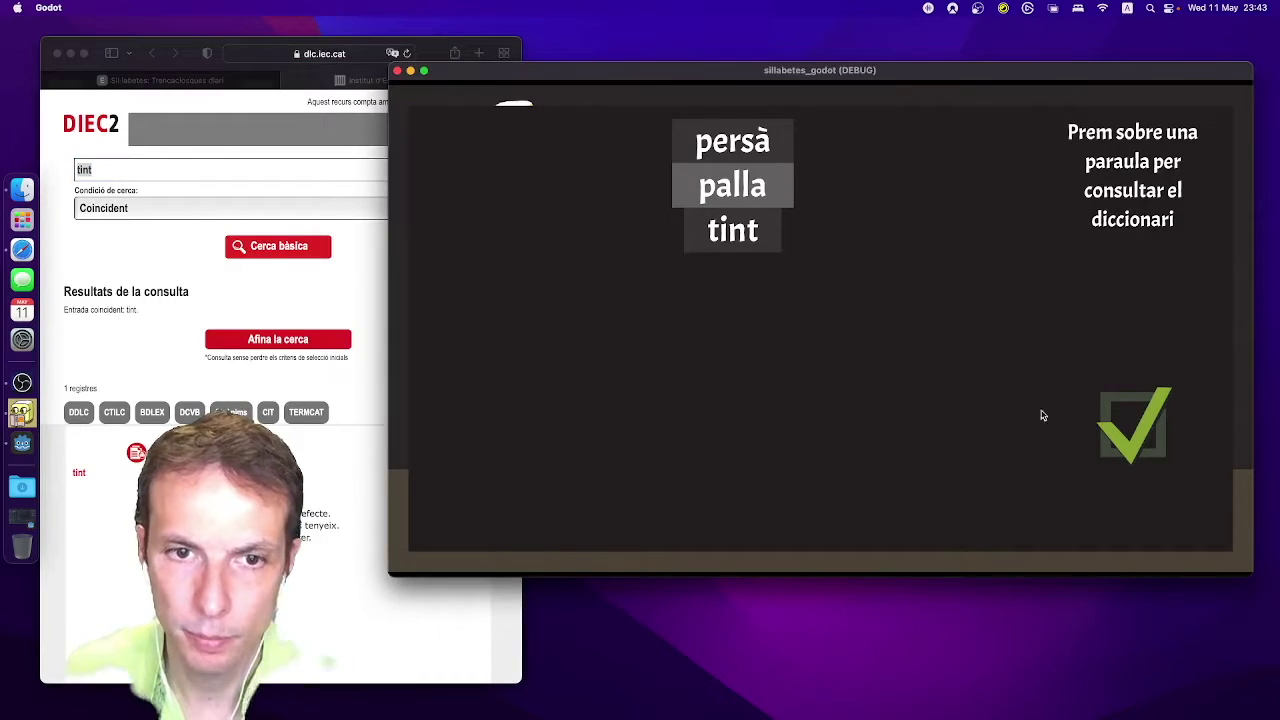
left_click(1133, 418)
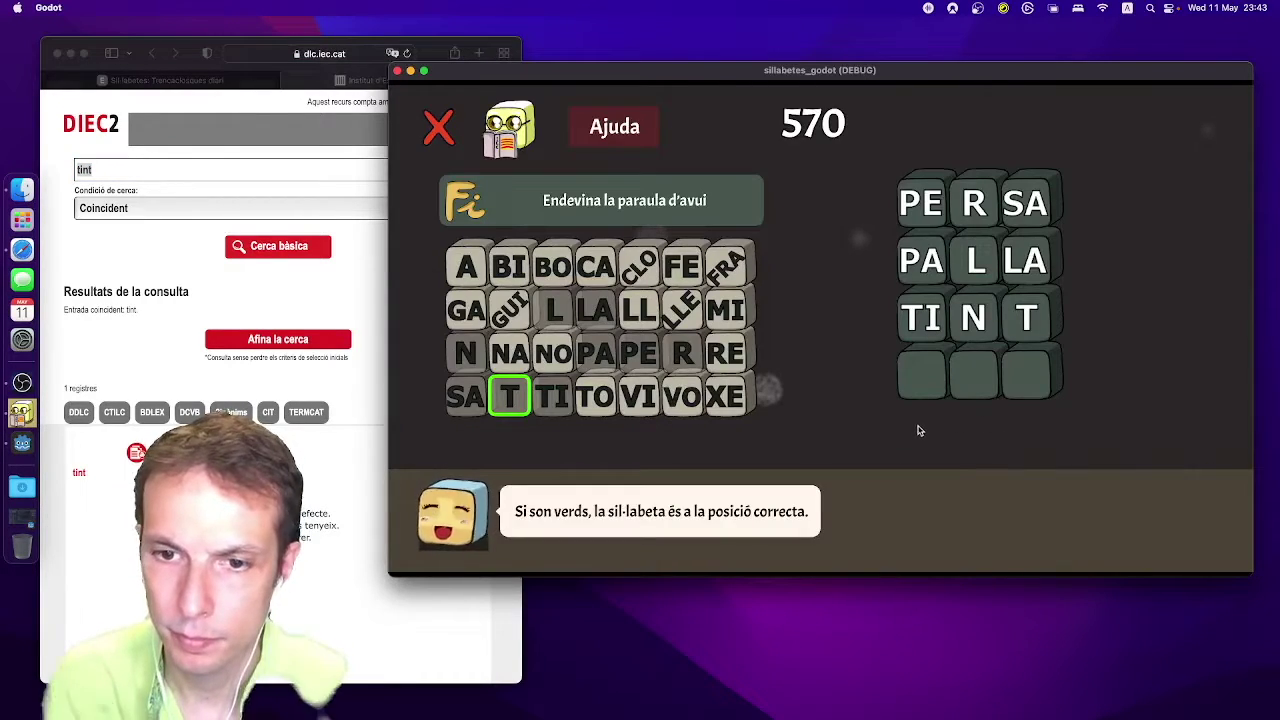
Remove MI and RE from row four and refill it with VO, RE, LL to spell vorell.
left_click(1105, 125)
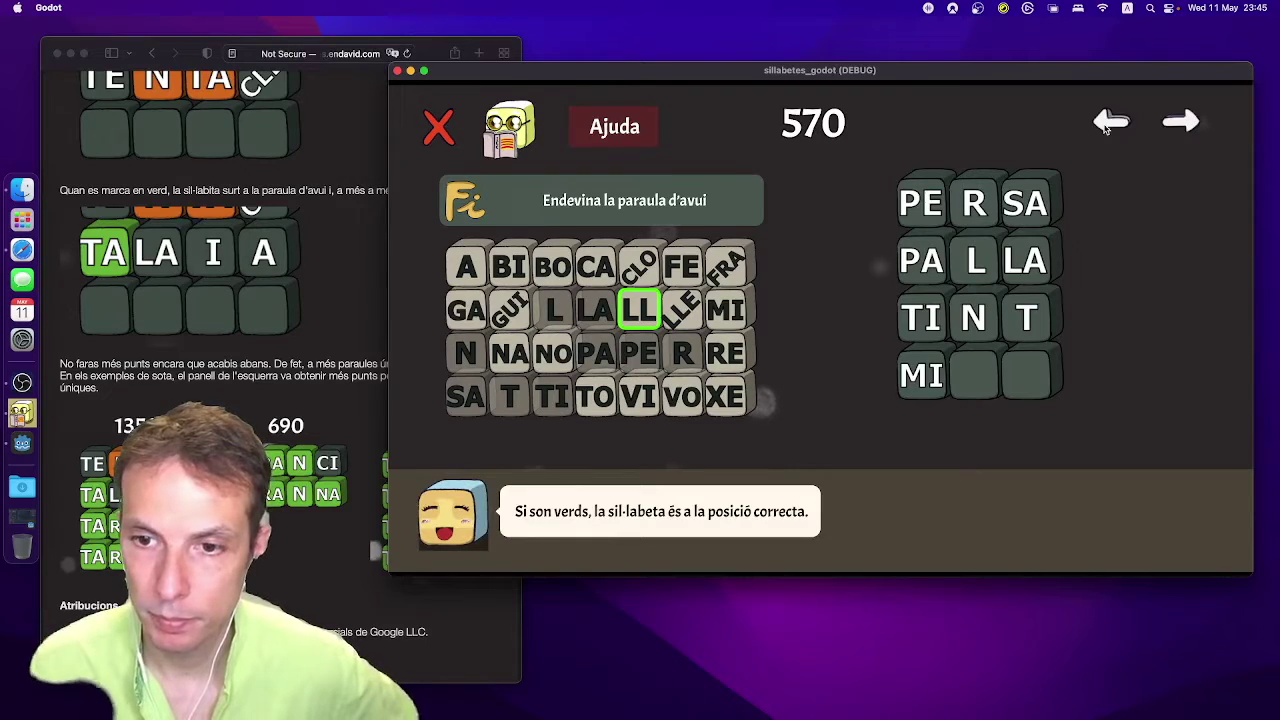
left_click(1107, 123)
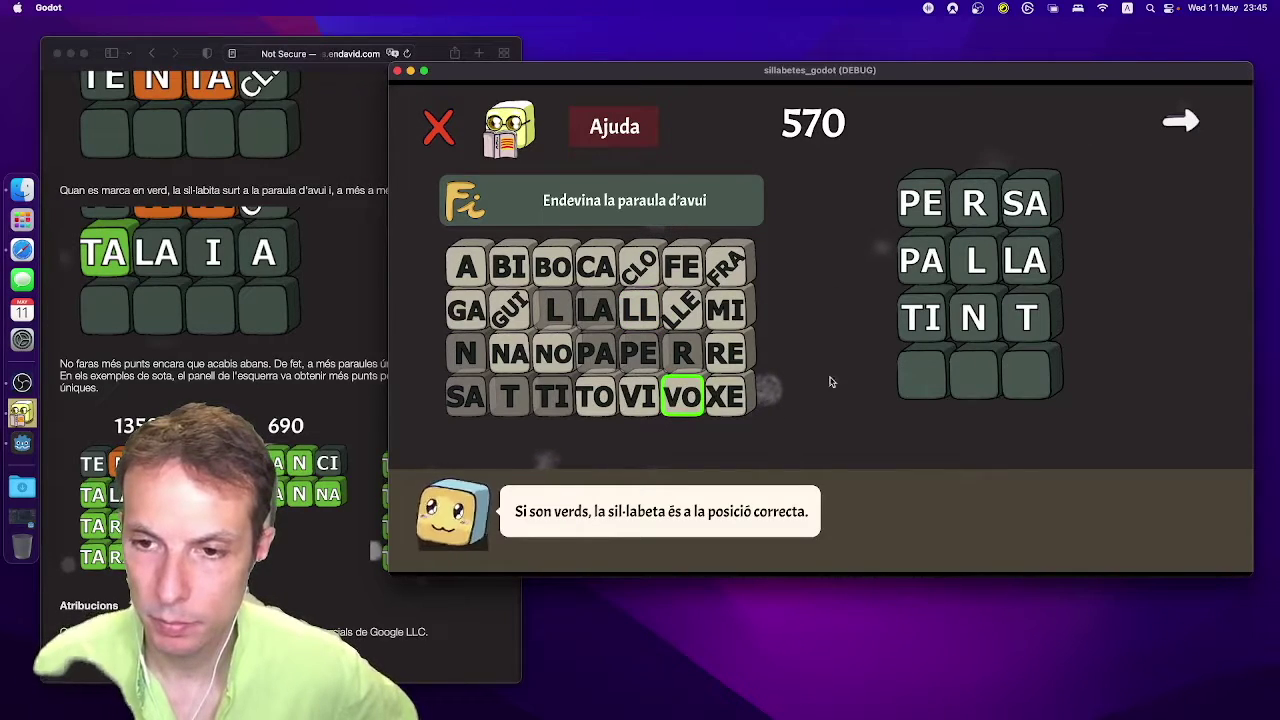
key("Return")
key("Up")
key("Right")
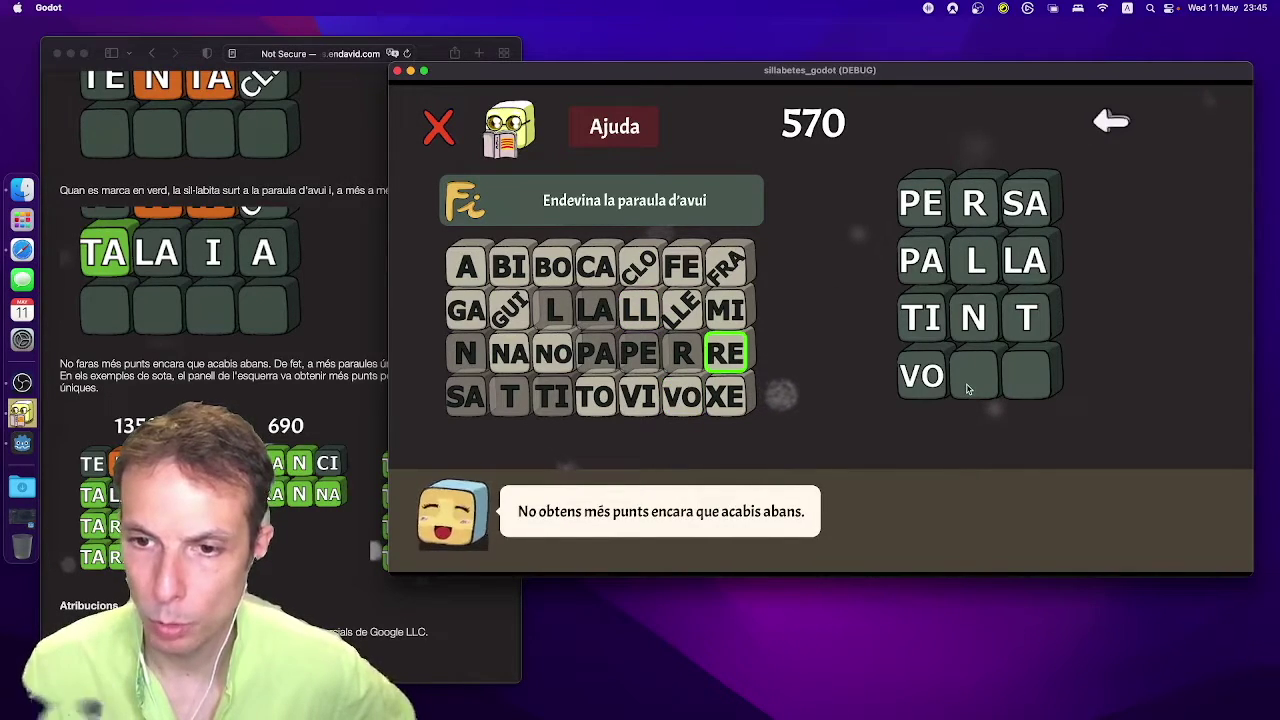
key("Return")
key("Up")
key("Left")
key("Left")
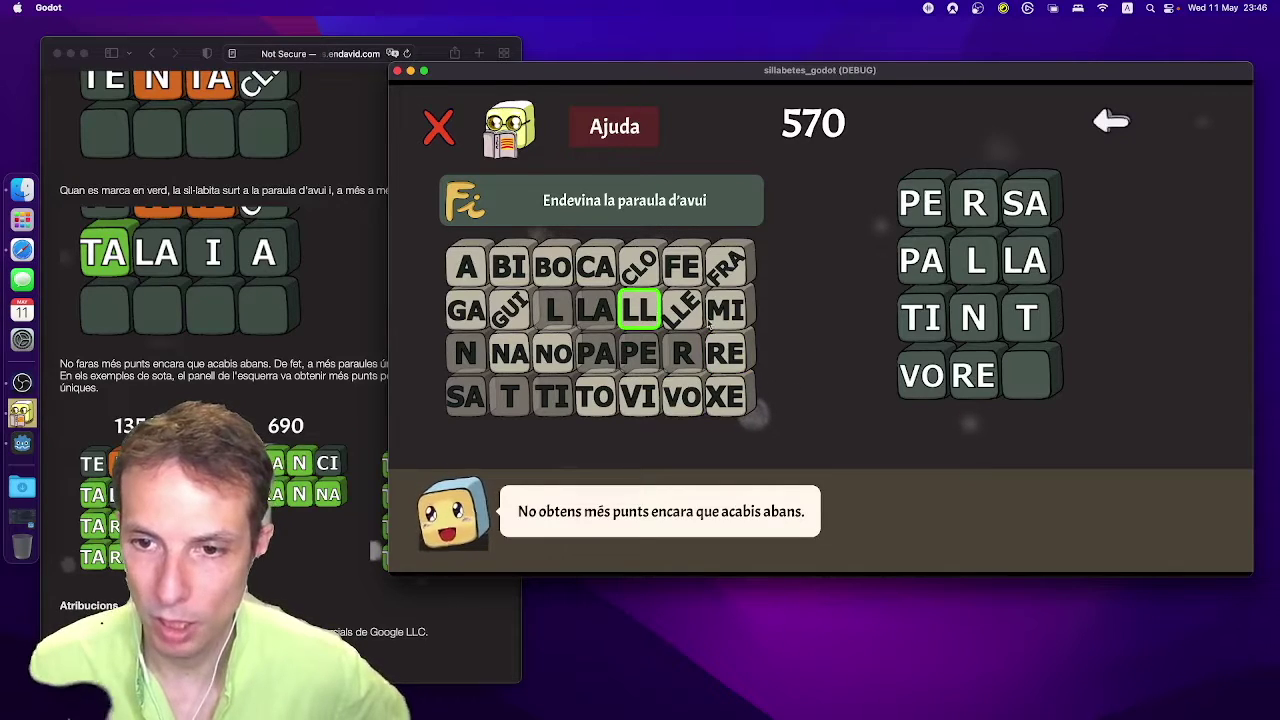
key("Return")
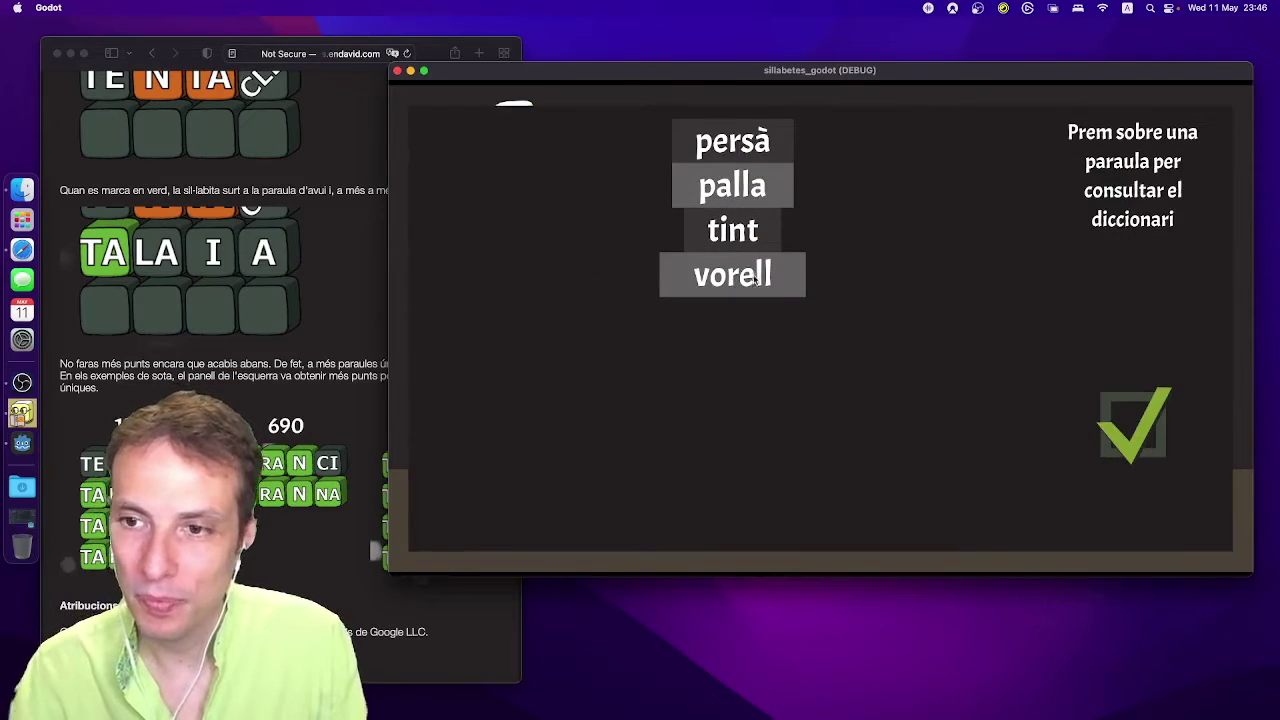
left_click(735, 278)
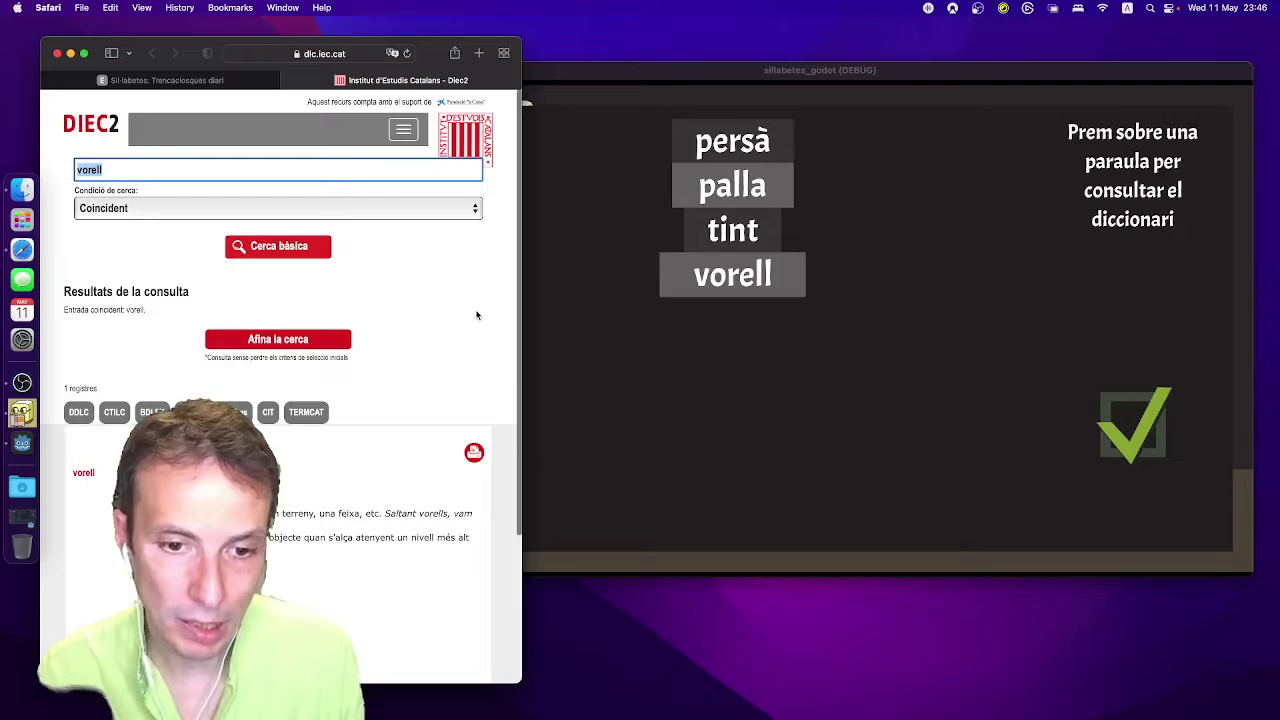
Bring the game forward and close the word list to show the four-row board.
left_click(1153, 449)
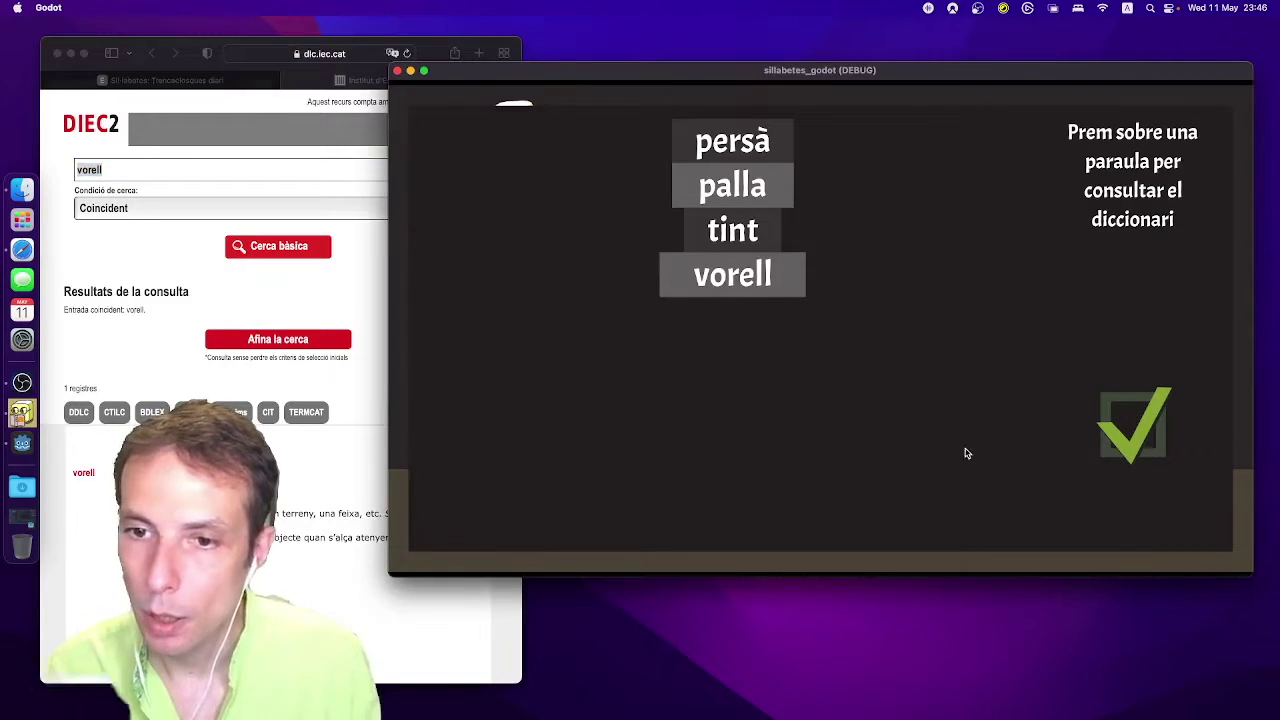
left_click(1134, 440)
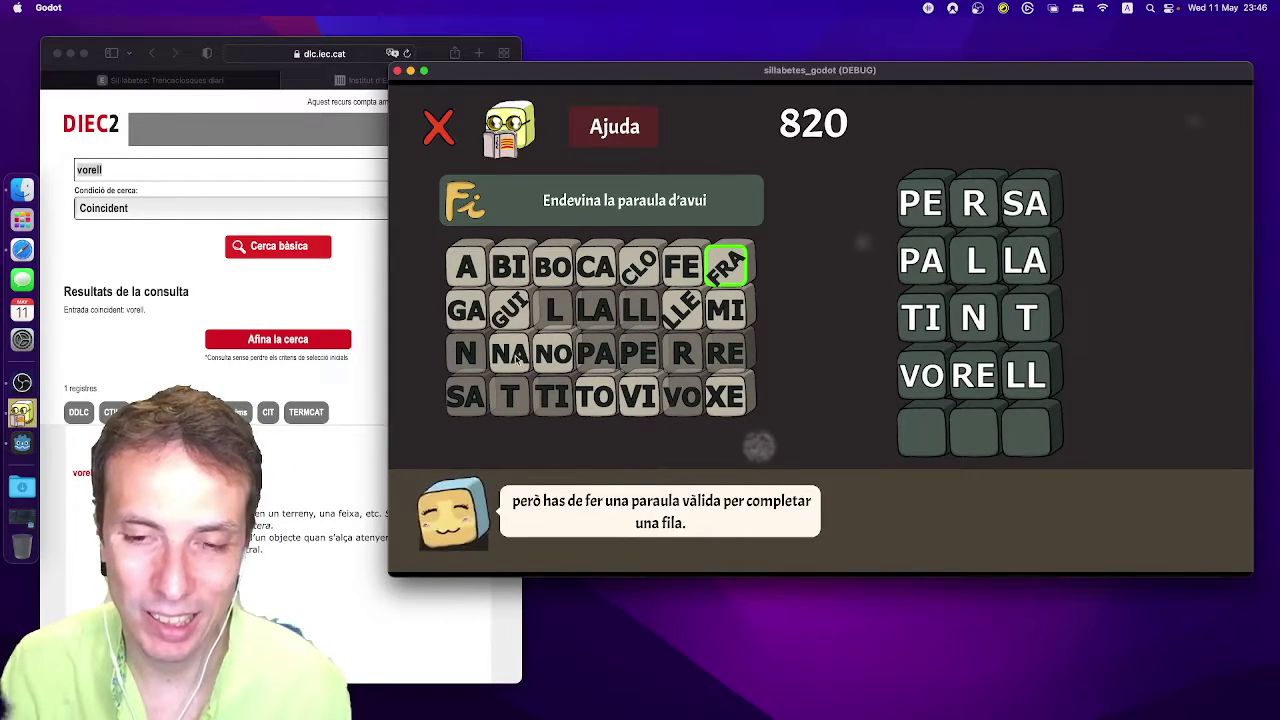
Enter BOCAT (BO, CA, T) in the fifth row and look it up in DIEC2.
left_click(562, 270)
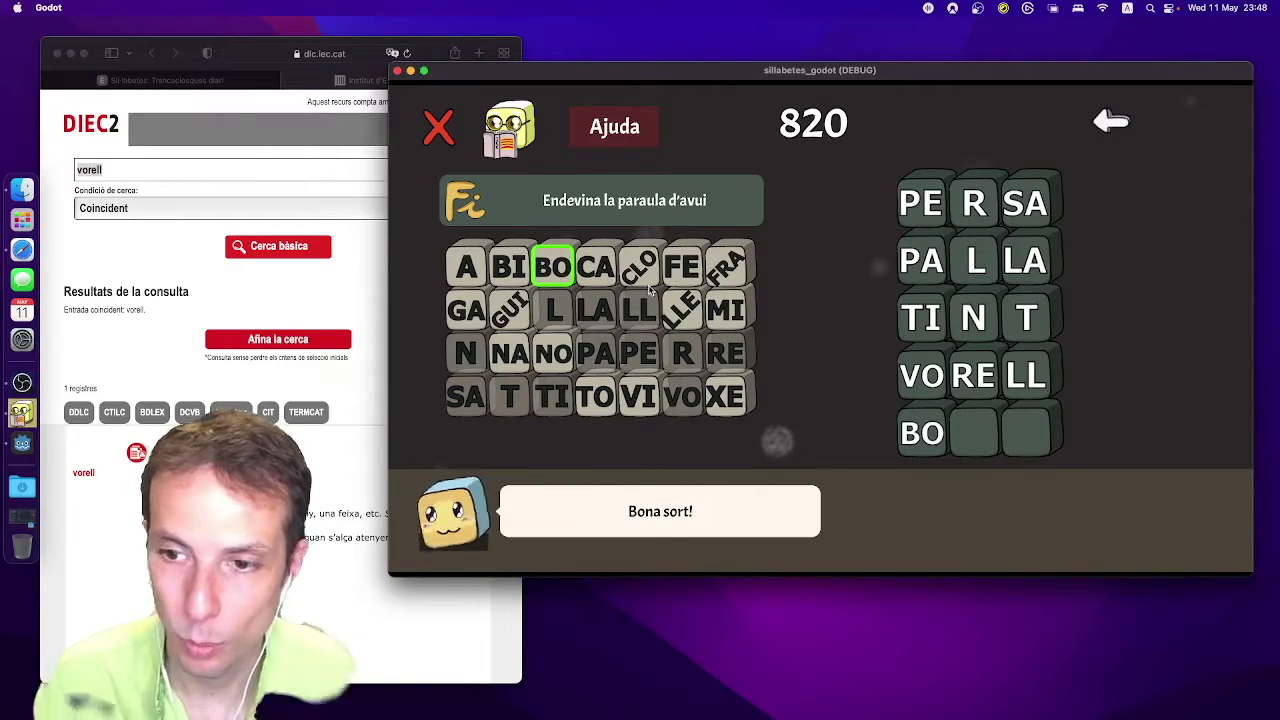
left_click(598, 270)
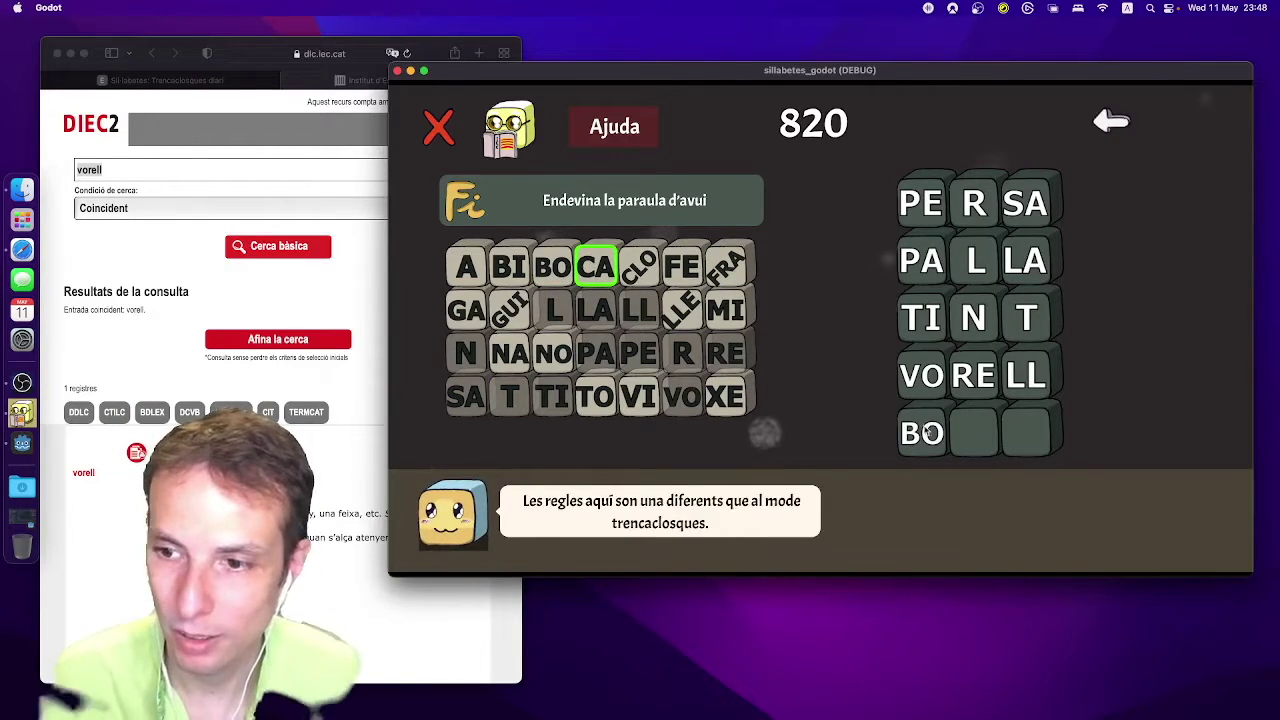
left_click(522, 399)
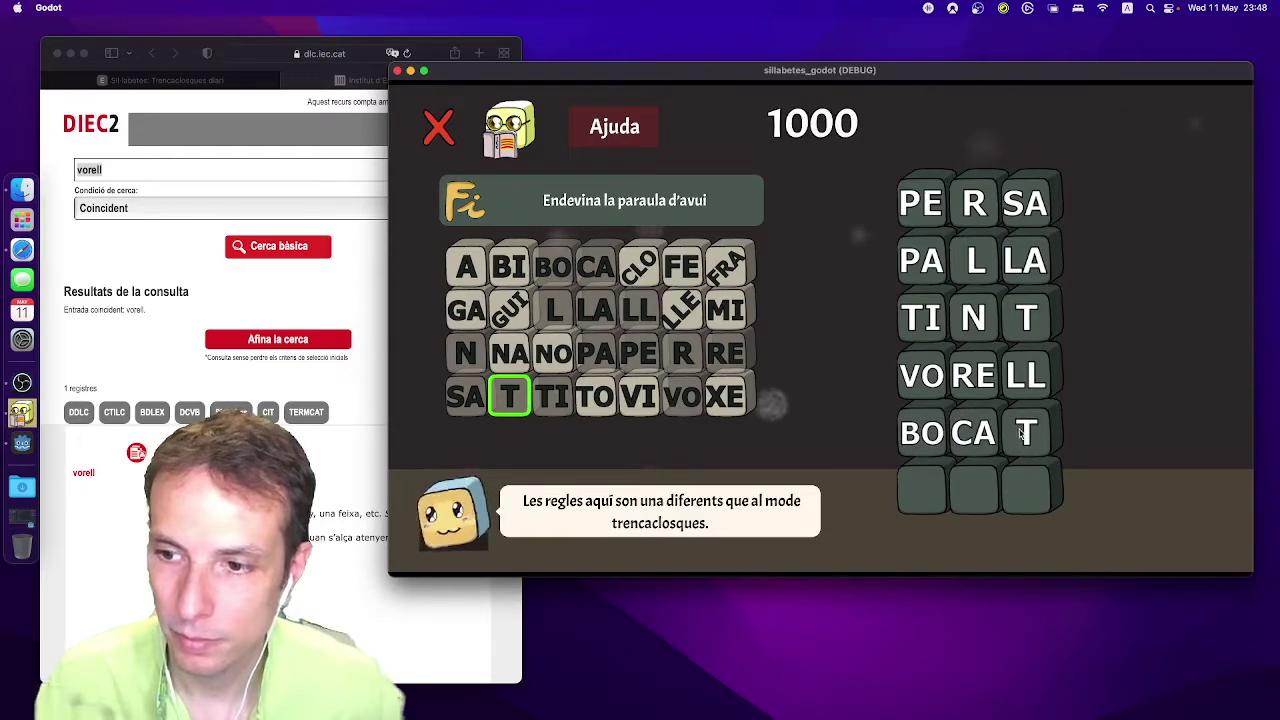
left_click(619, 186)
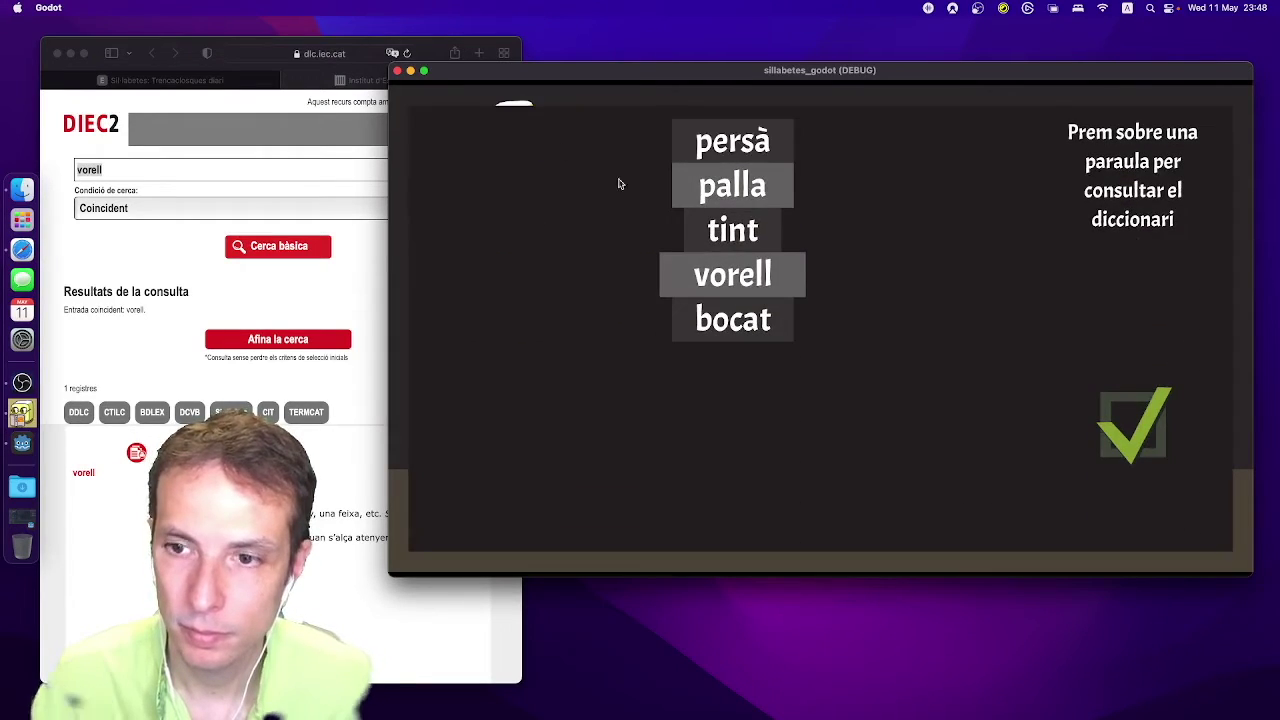
left_click(758, 338)
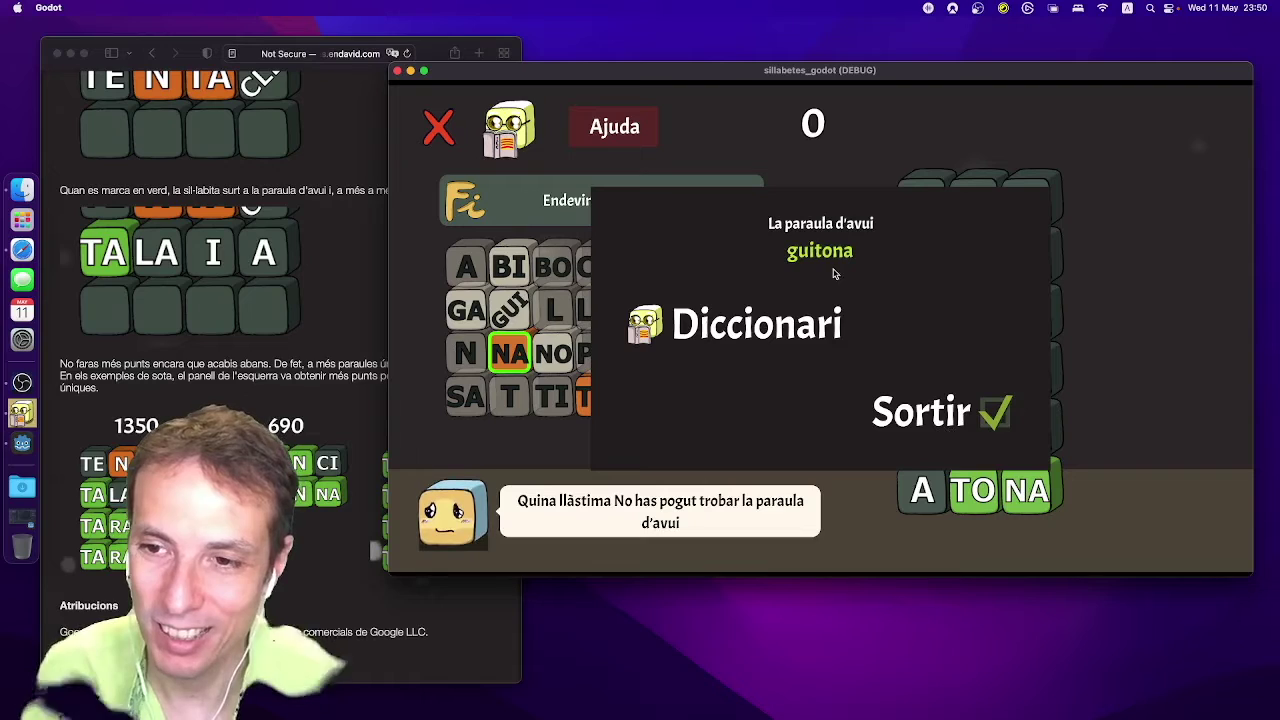
Dismiss the end-game popup and open guitona's DIEC2 entry from the seven-word list.
left_click(791, 330)
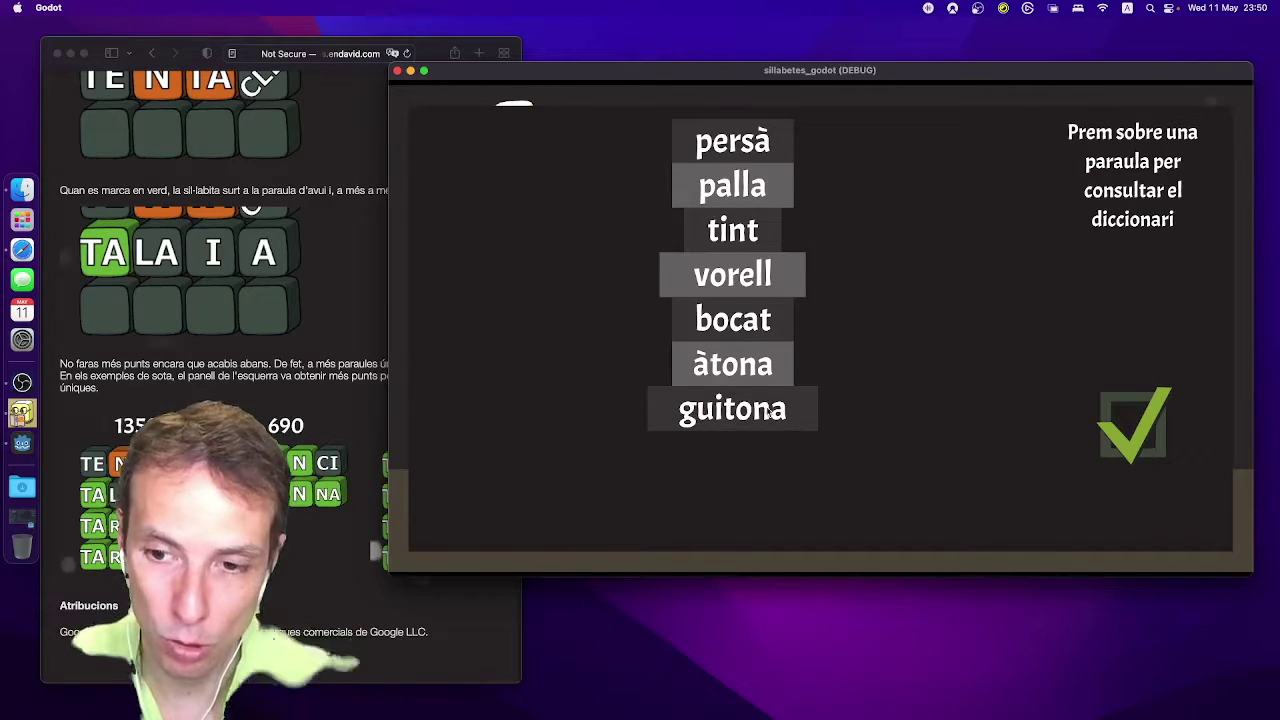
left_click(767, 411)
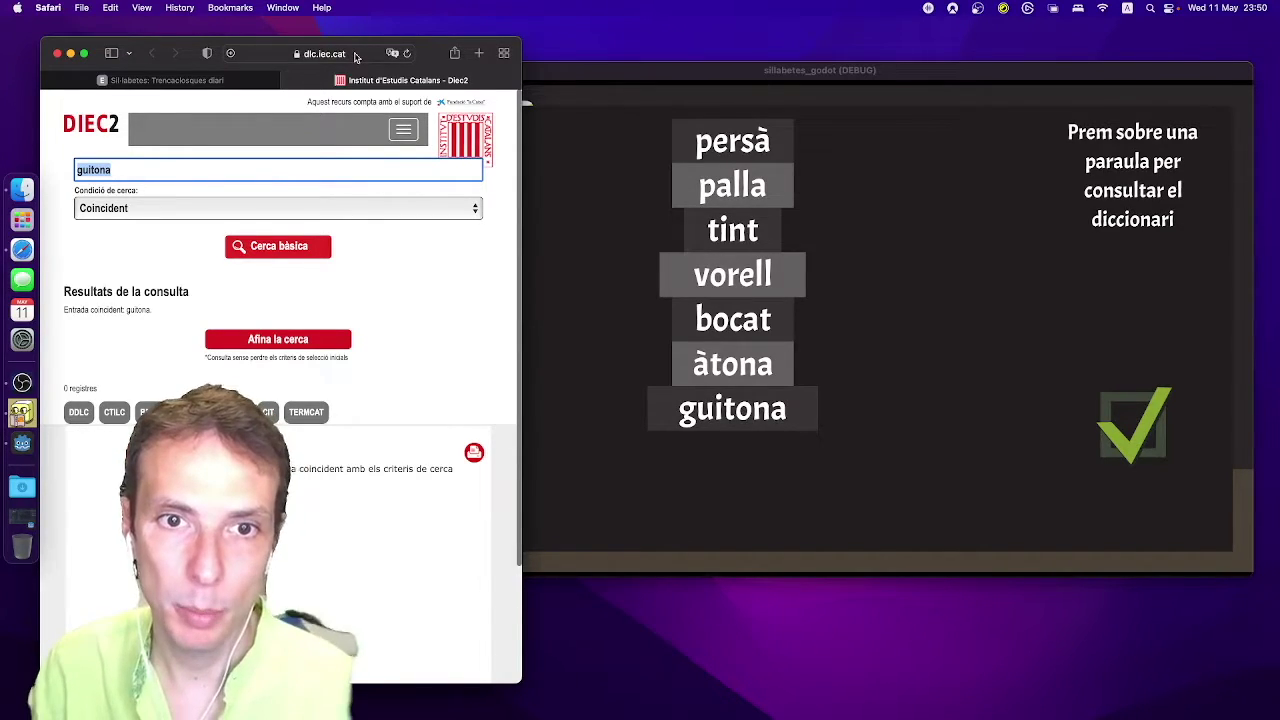
Search Google for 'guitona' from Safari's address bar.
left_click(355, 55)
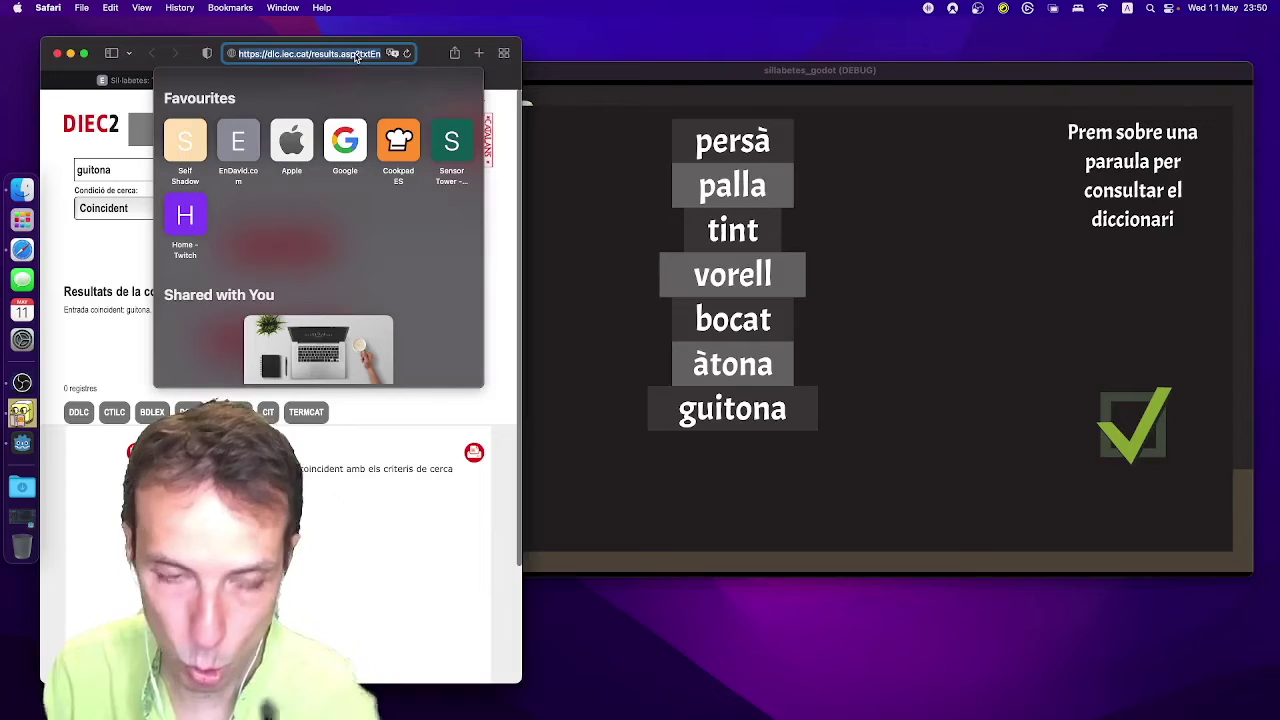
type("guito")
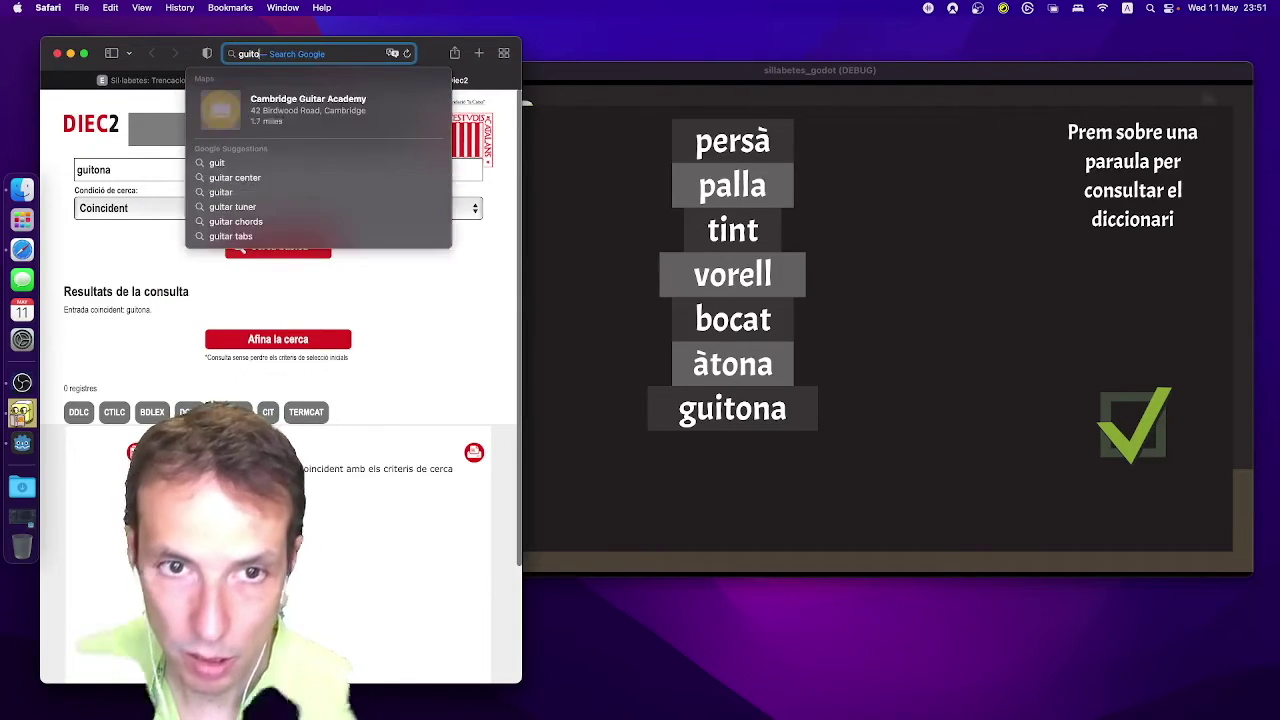
type("na")
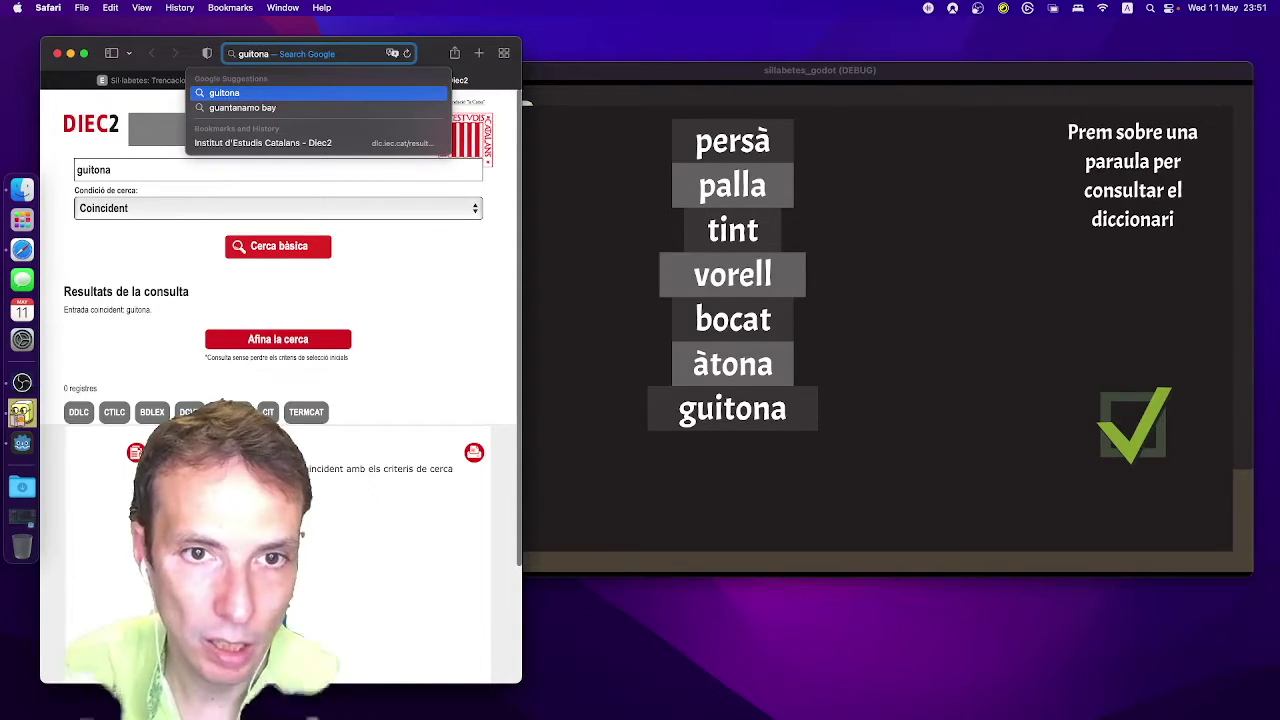
key("Return")
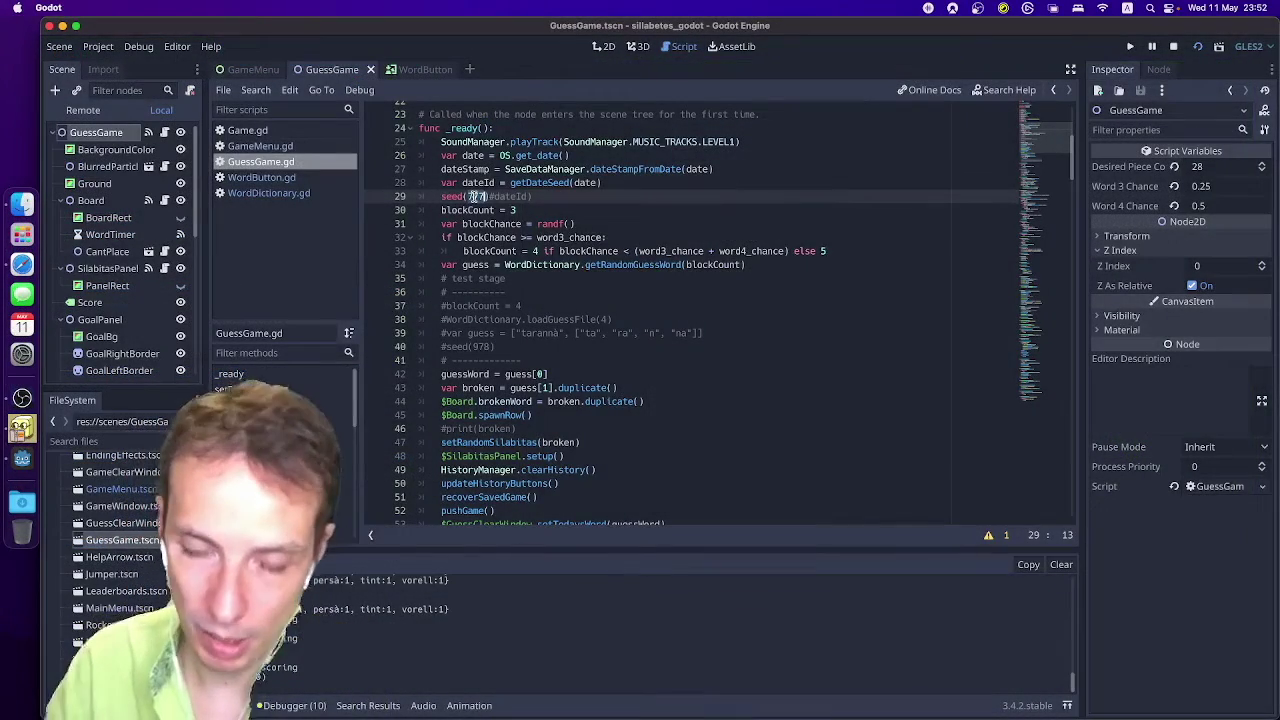
Change the line 29 test seed to seed(988) and run the scene for a fresh puzzle.
double_click(473, 196)
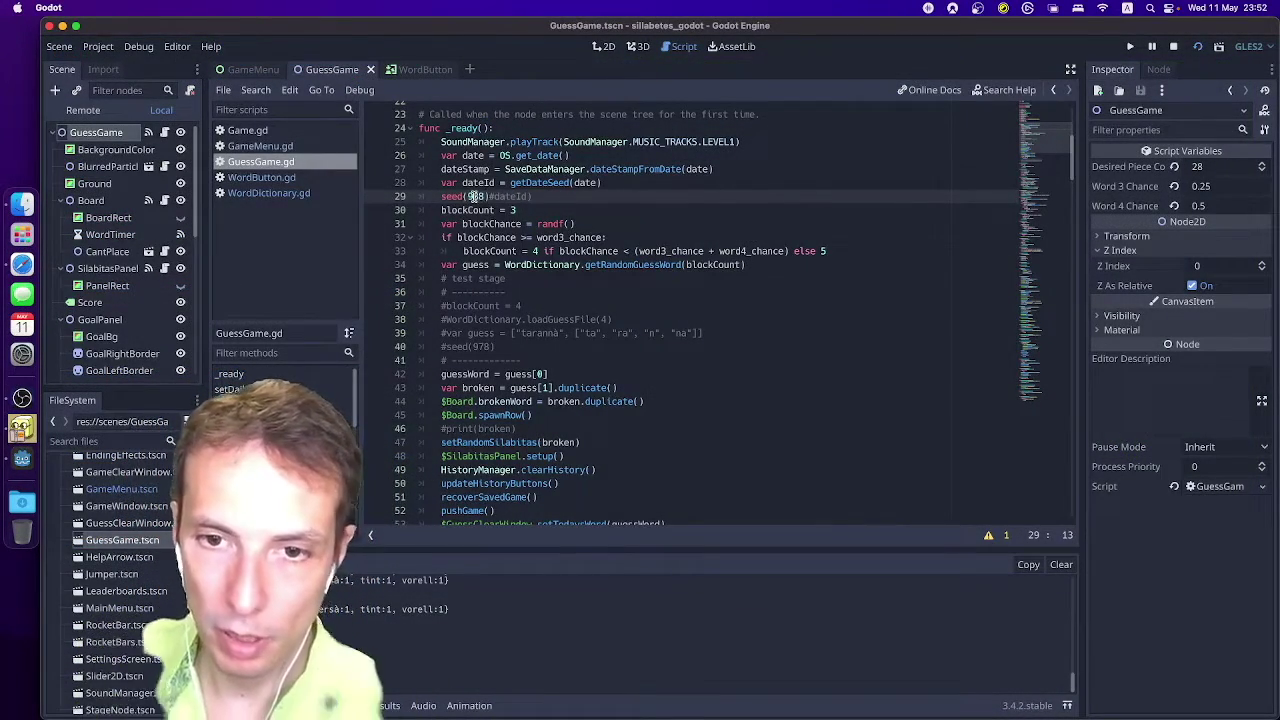
type("988")
left_click(1197, 46)
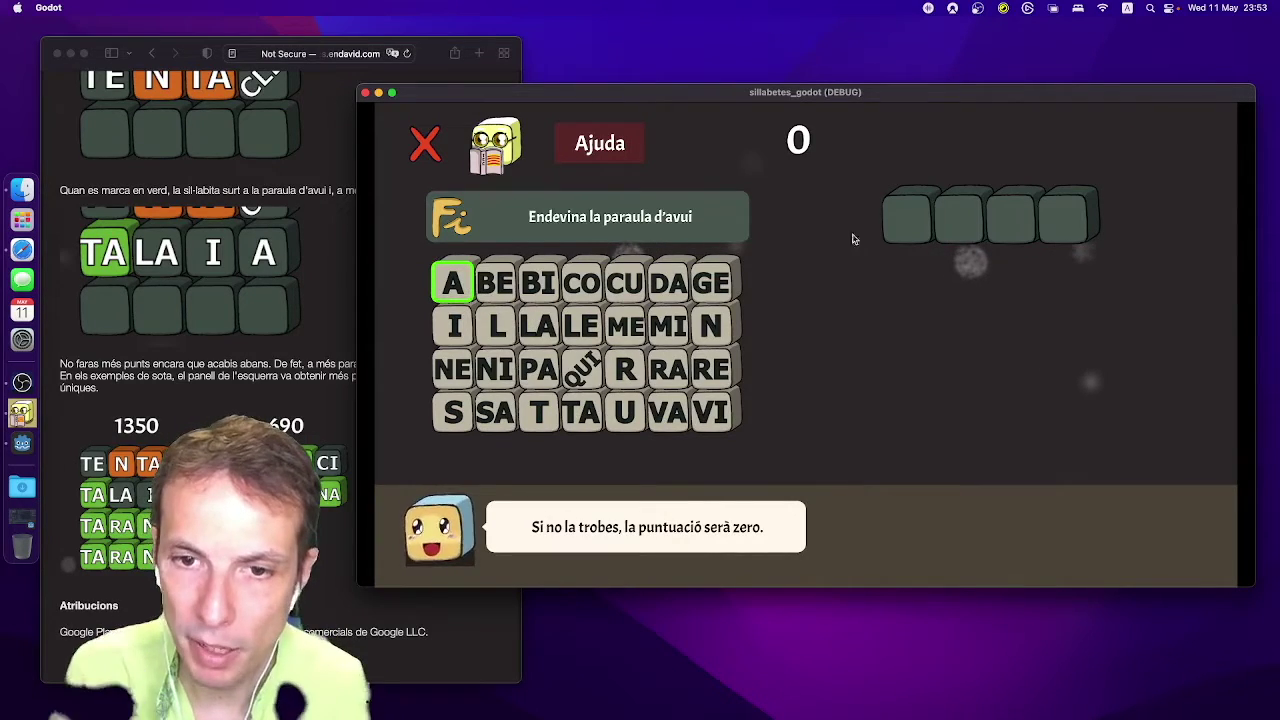
Fill the first row with A, BE, L and LA to spell ABELLA.
left_click_drag(452, 283, 898, 228)
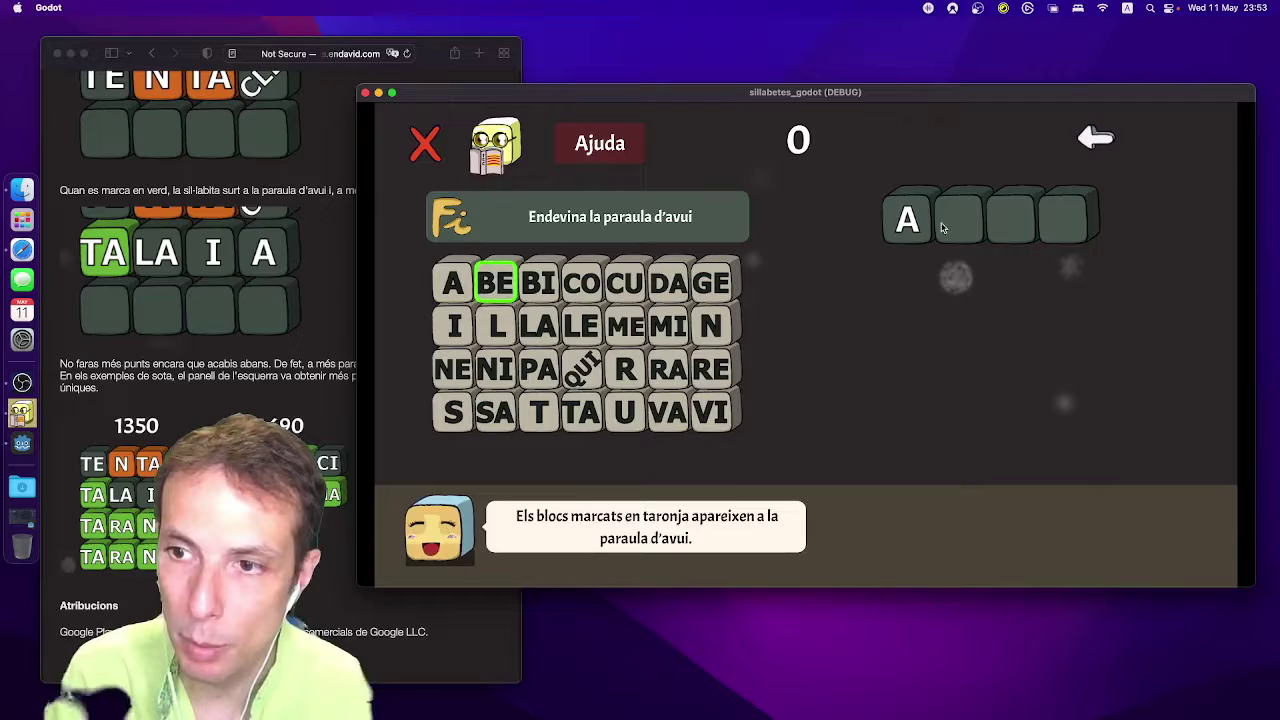
left_click(495, 283)
left_click_drag(505, 322, 999, 227)
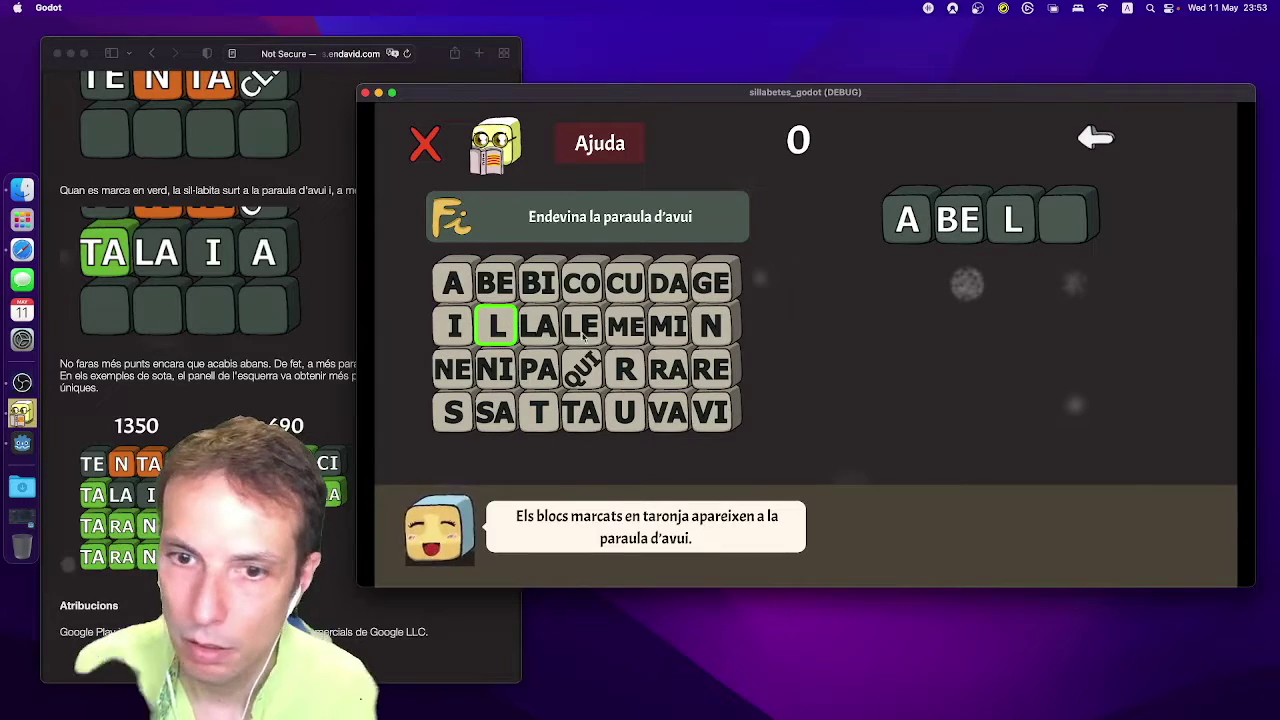
left_click(538, 325)
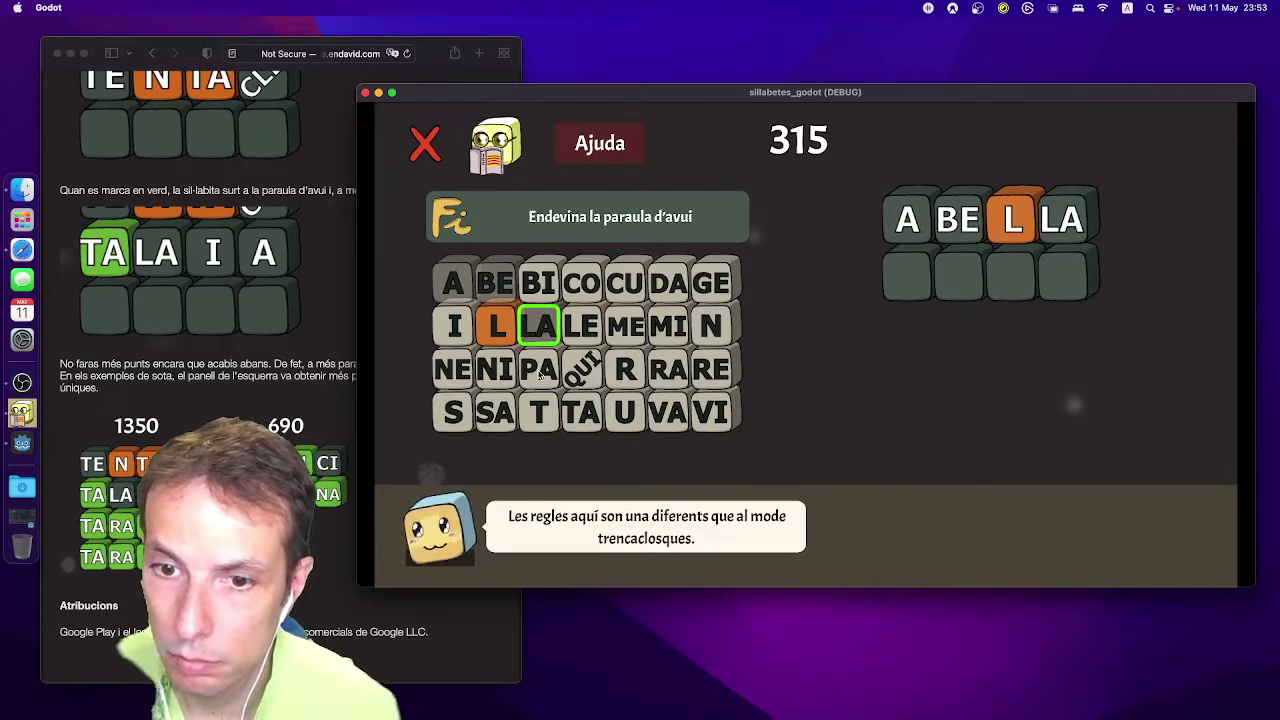
Complete PALPAR in row two for 705 points, then start row three with SA and L.
left_click(540, 370)
left_click(906, 277)
left_click(495, 330)
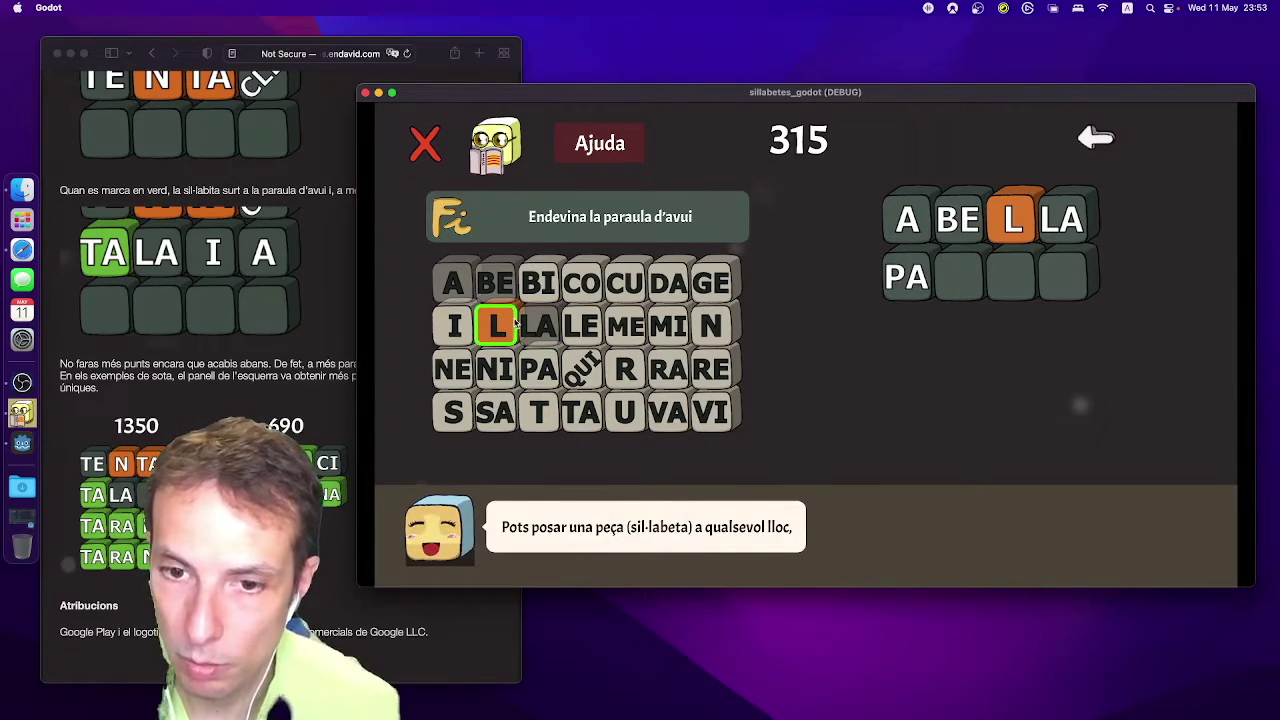
left_click(541, 372)
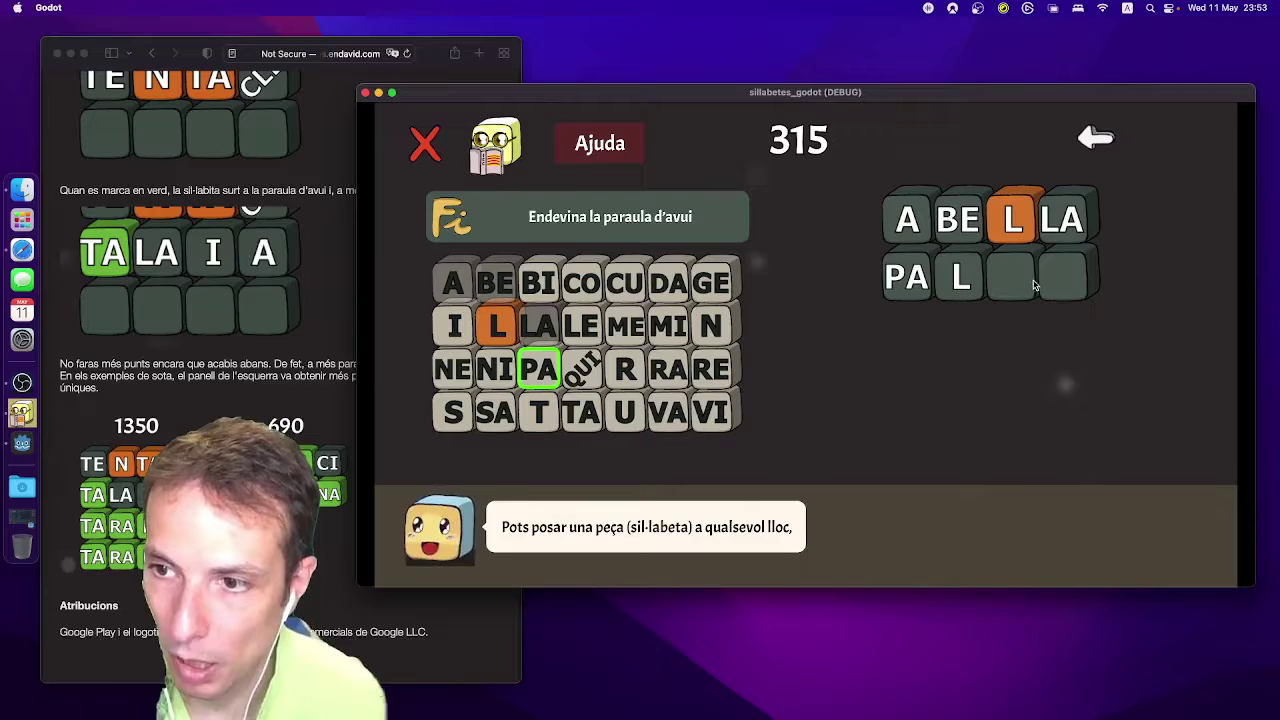
left_click(624, 369)
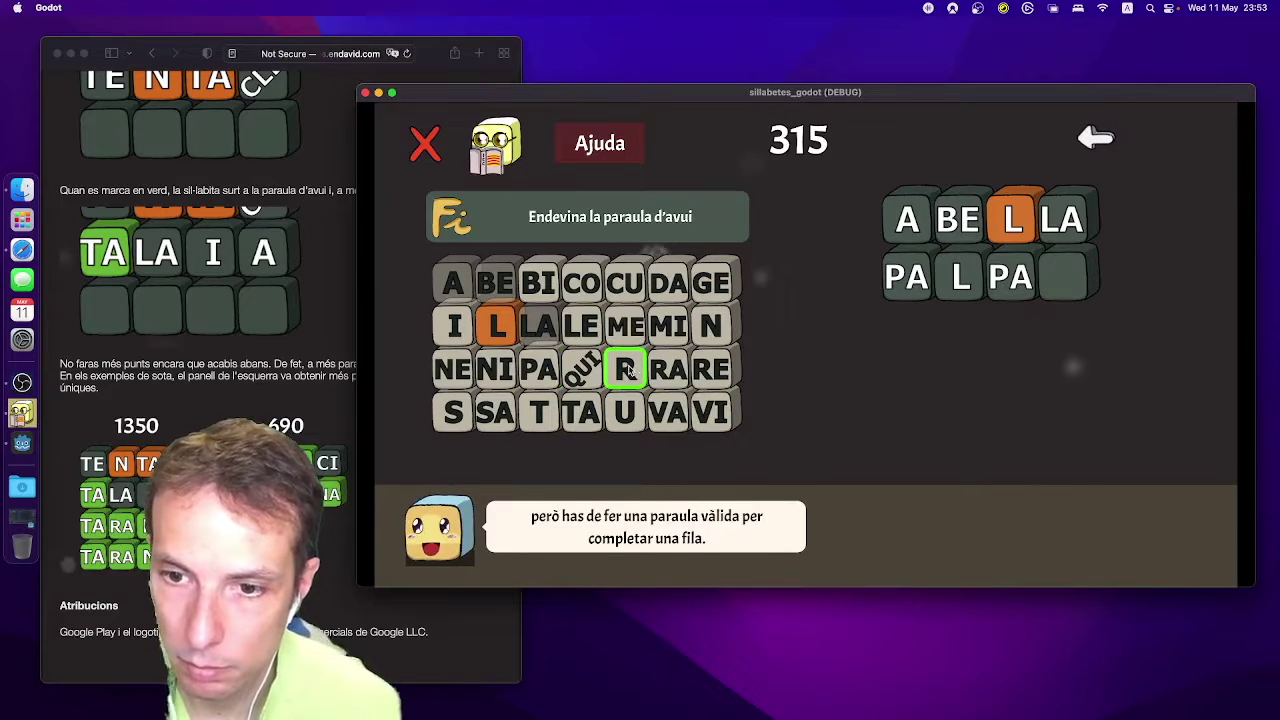
left_click(1047, 290)
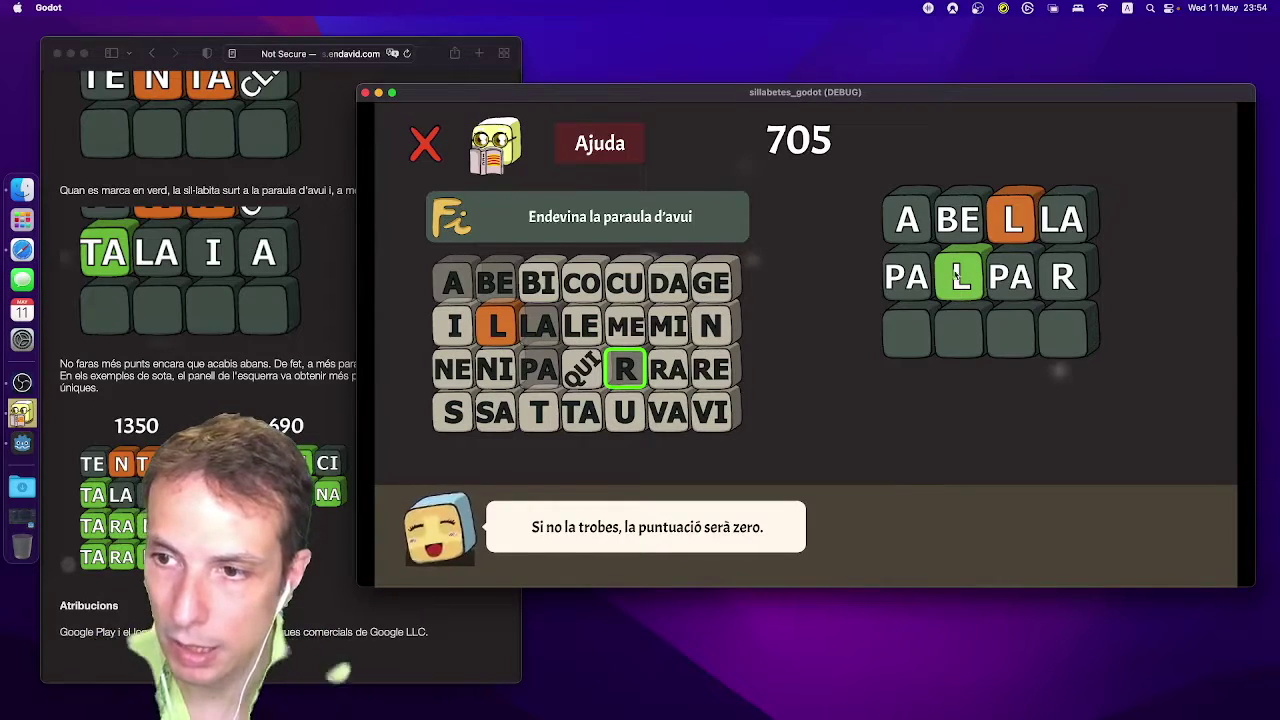
left_click(494, 412)
left_click(496, 326)
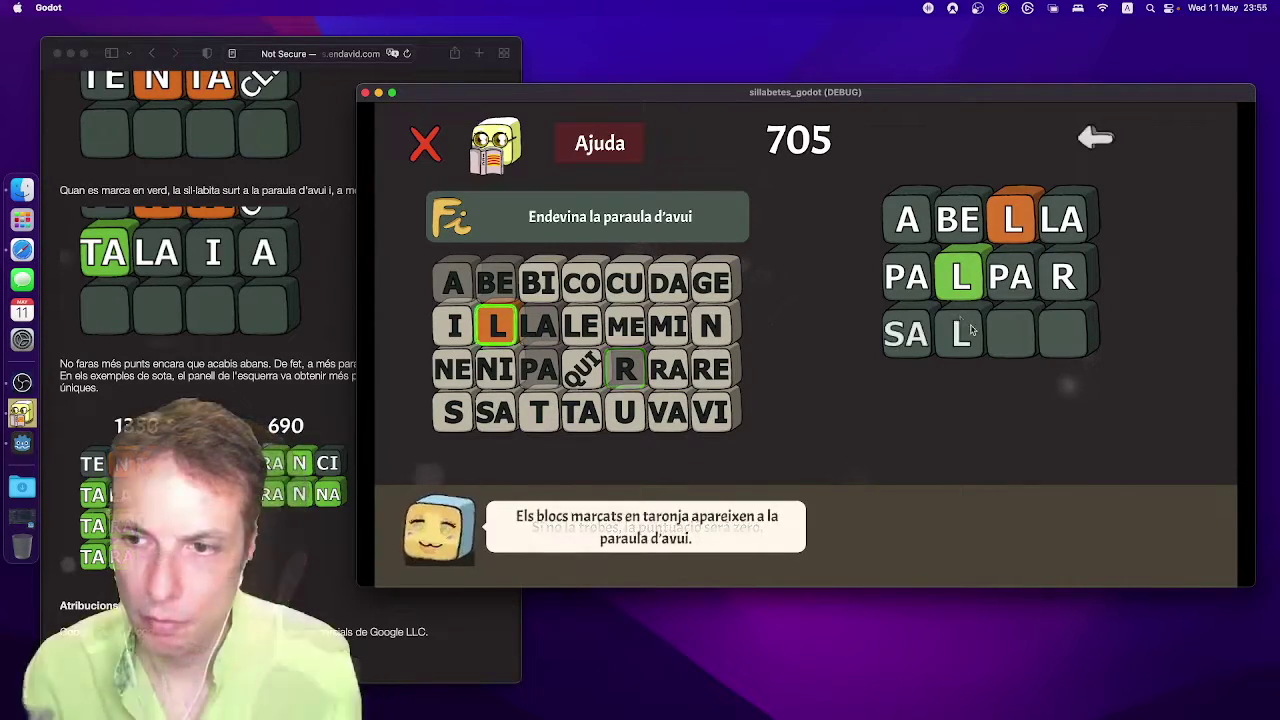
Finish SALTADA with TA and DA for 1050, then start row four with GE, undoing a stray NI.
left_click_drag(600, 412, 1006, 330)
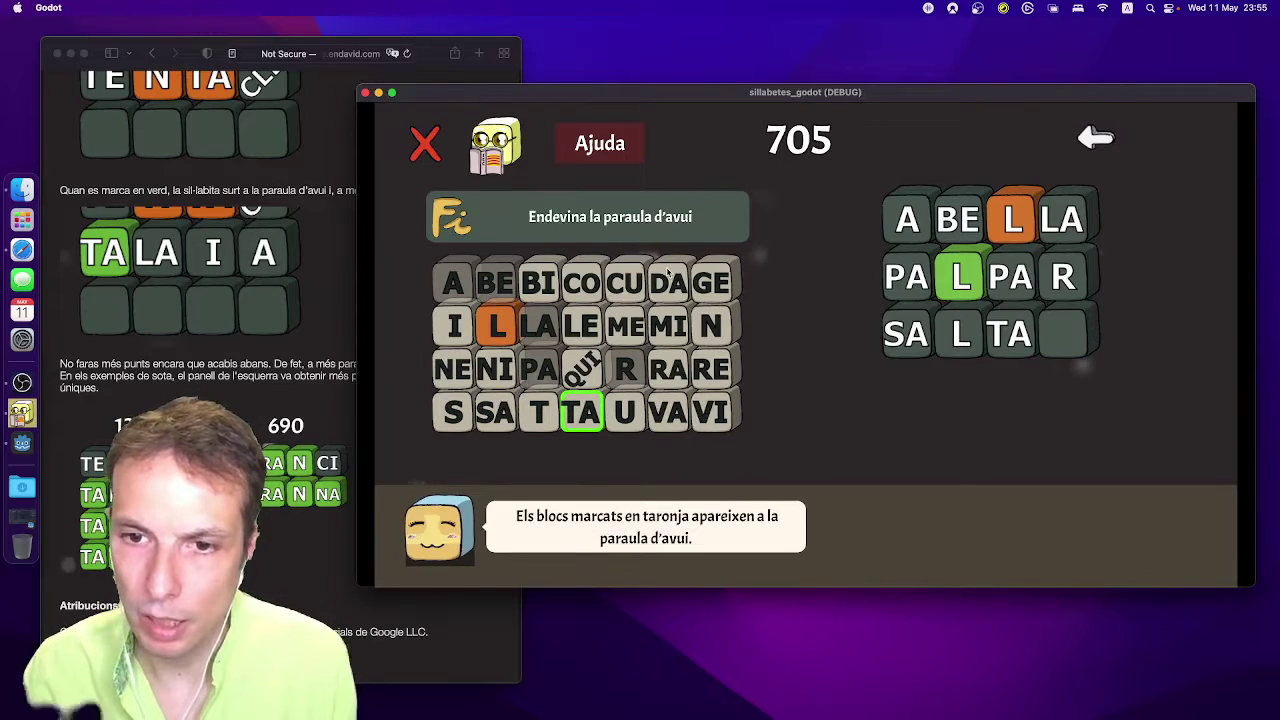
left_click_drag(668, 283, 1076, 340)
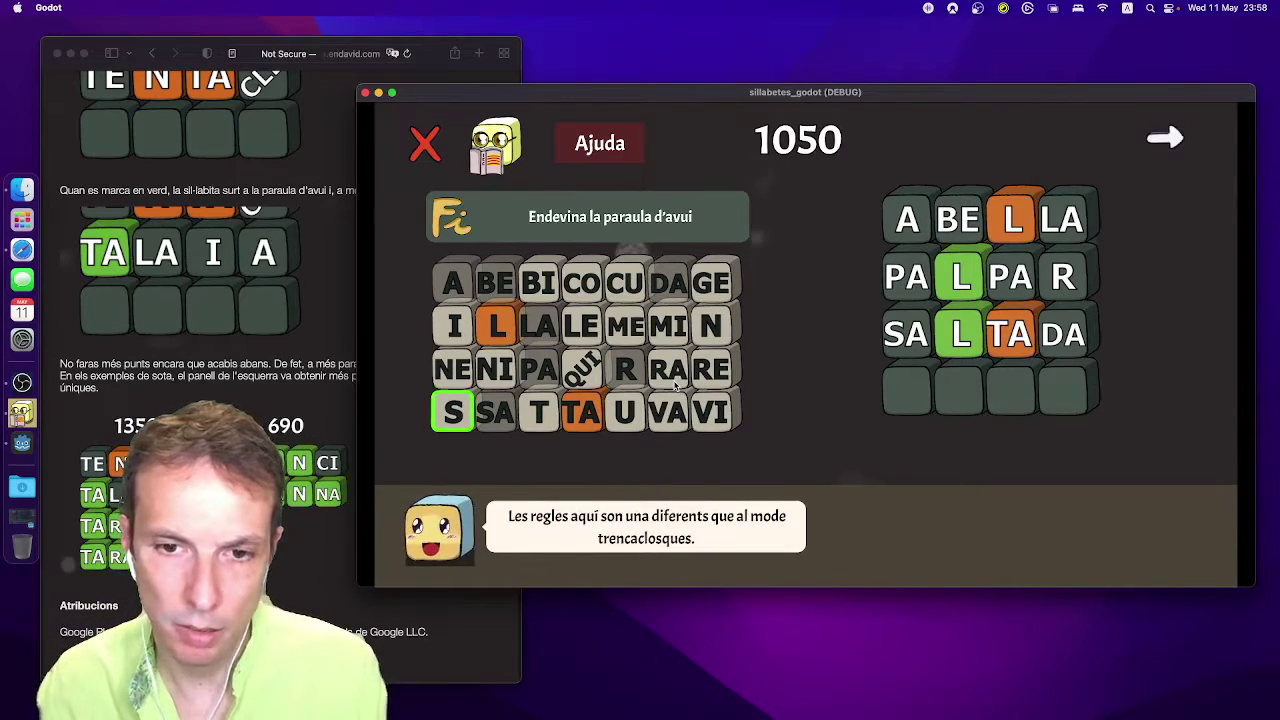
left_click(705, 280)
left_click(907, 390)
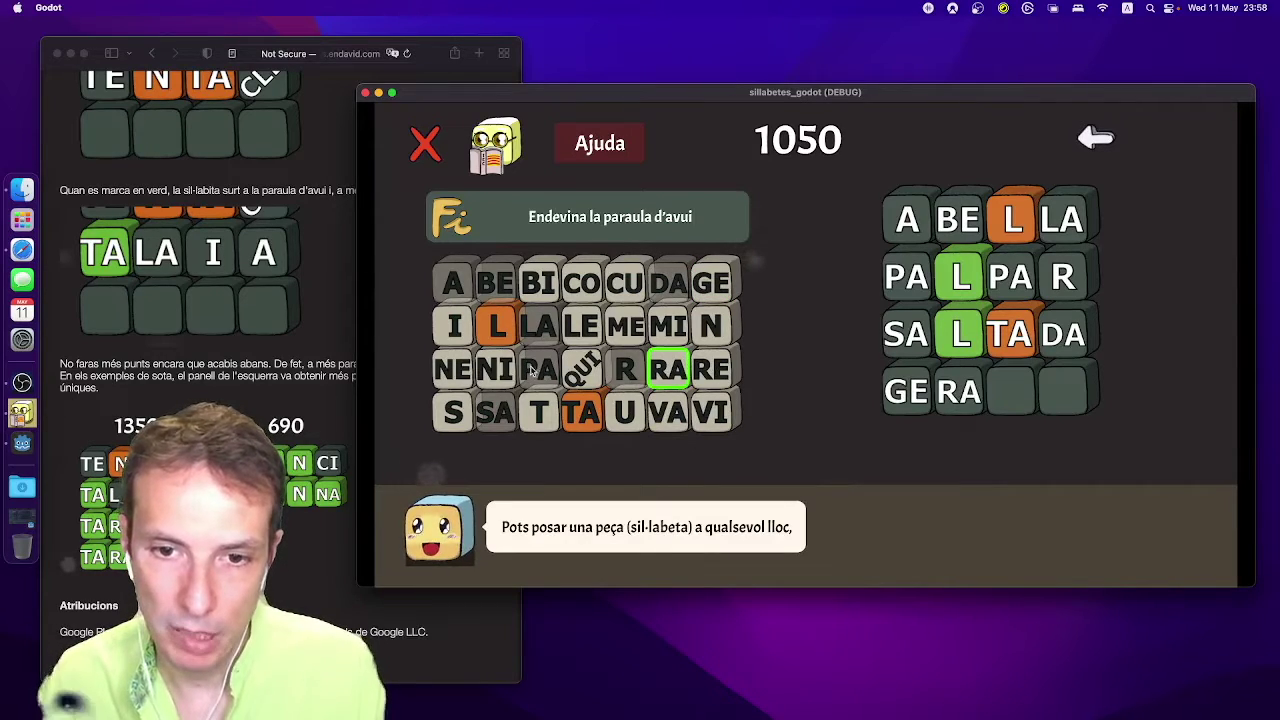
left_click(488, 366)
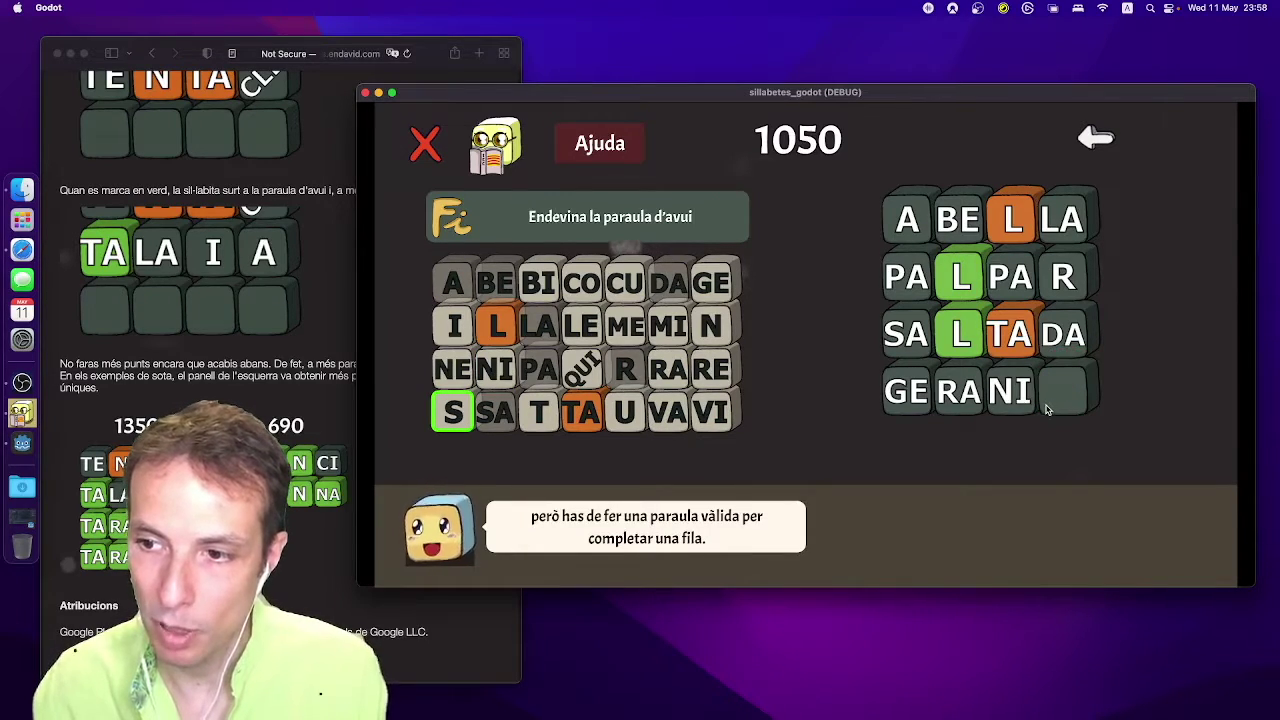
left_click(1095, 137)
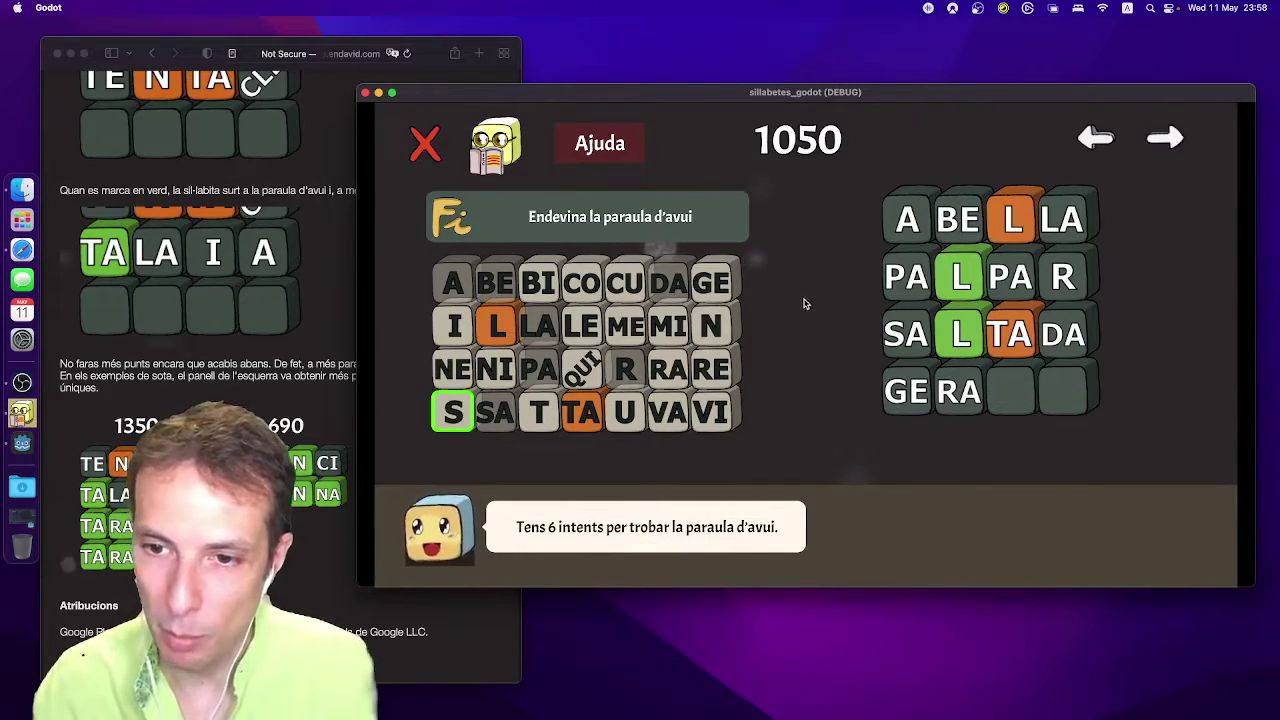
Finish GERANI, spell RELLEU with RE, L, LE, U in row five, and type TAL into row six.
type("Ni")
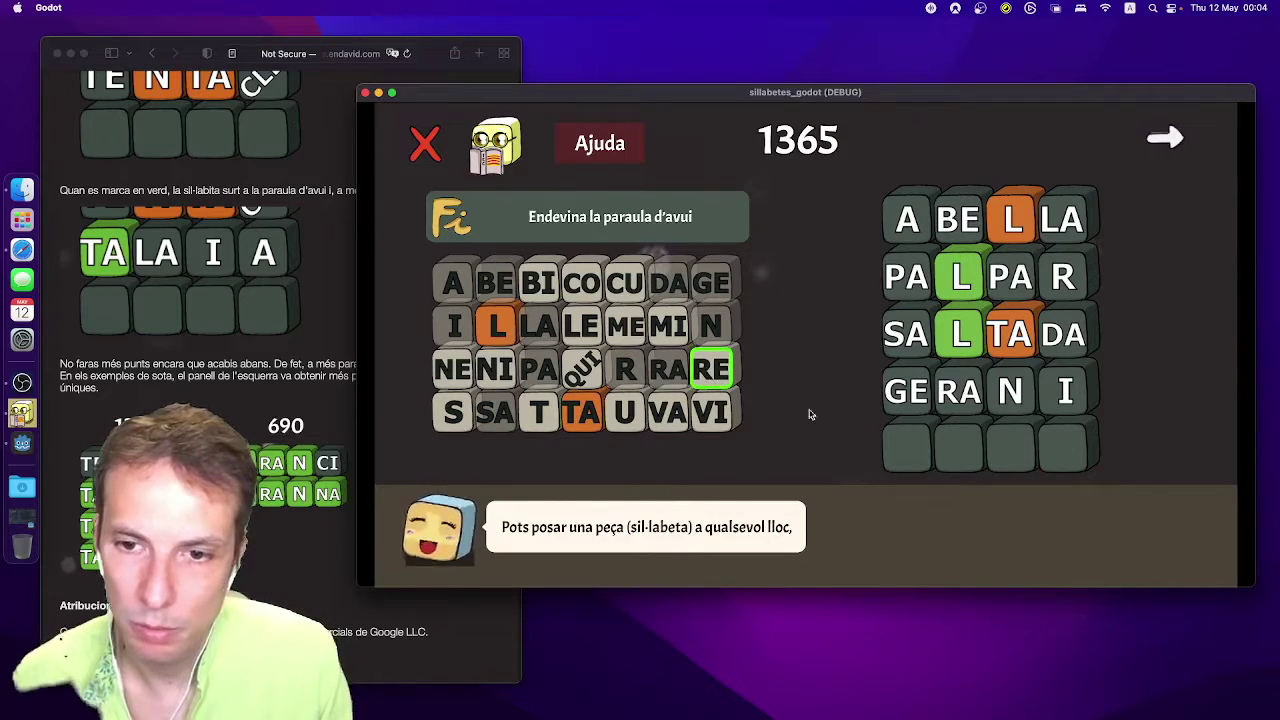
left_click(906, 450)
left_click(503, 329)
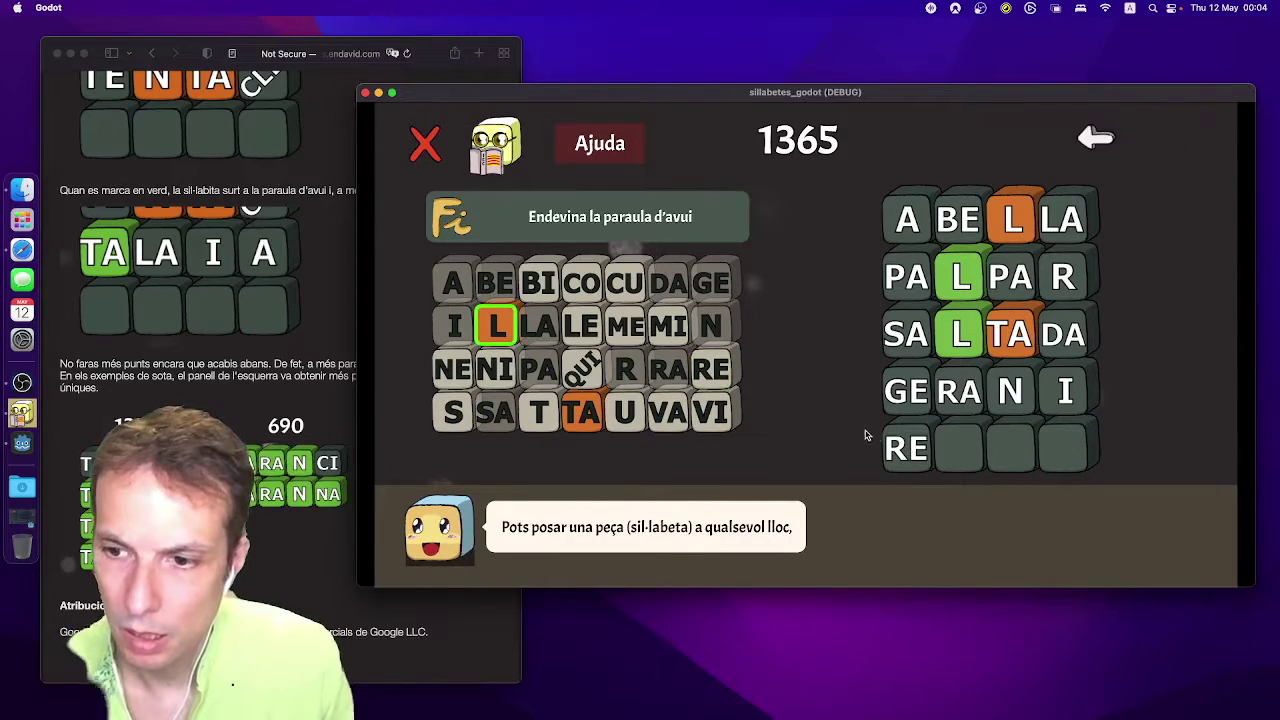
left_click(590, 330)
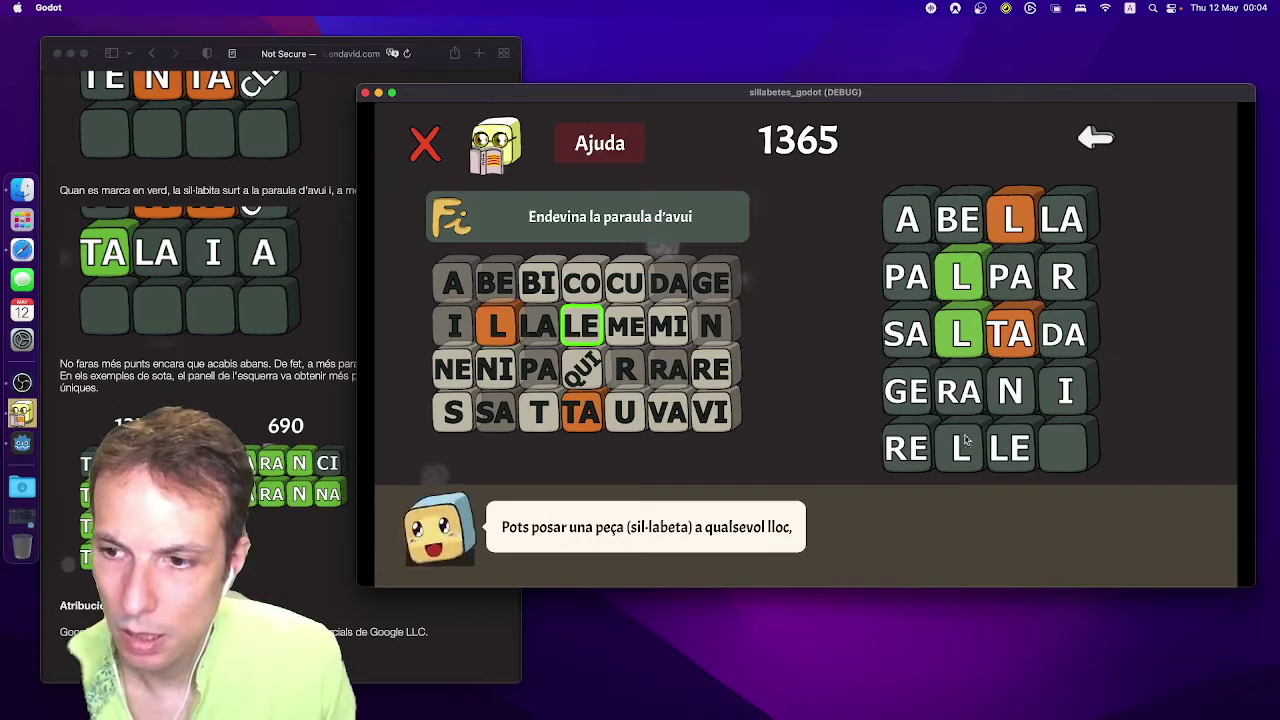
left_click(625, 411)
left_click(1063, 448)
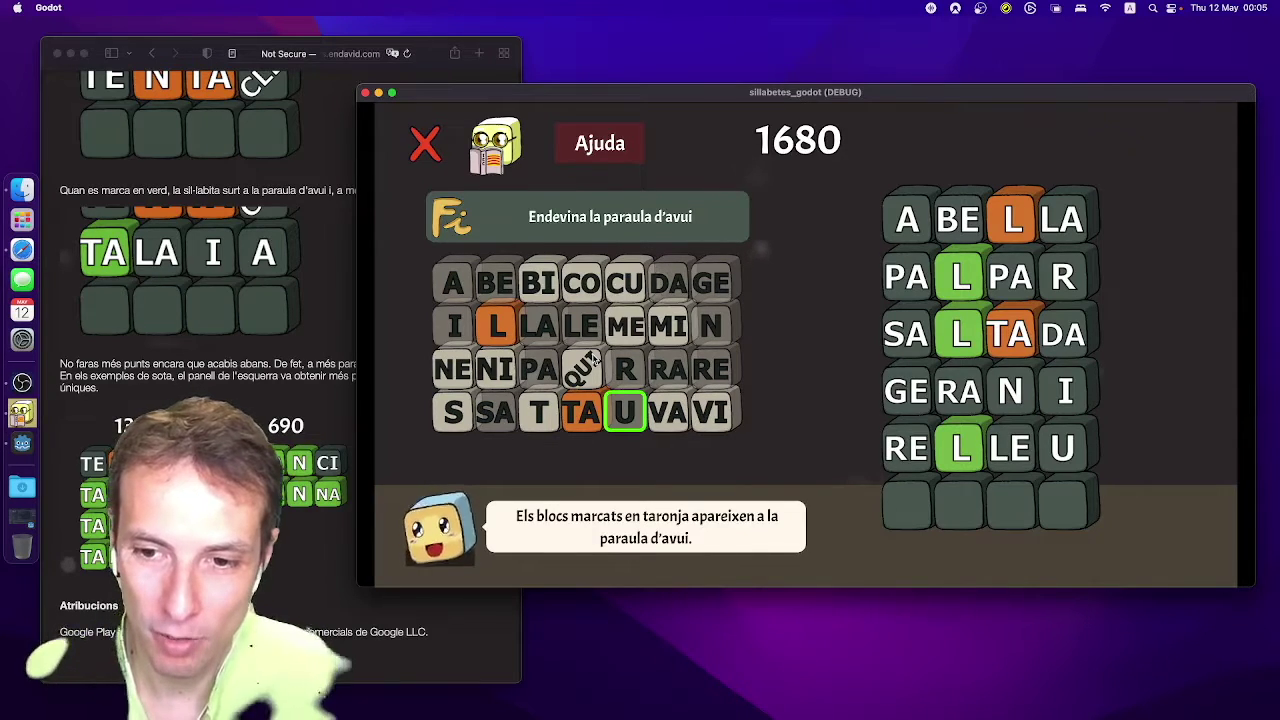
type("tal")
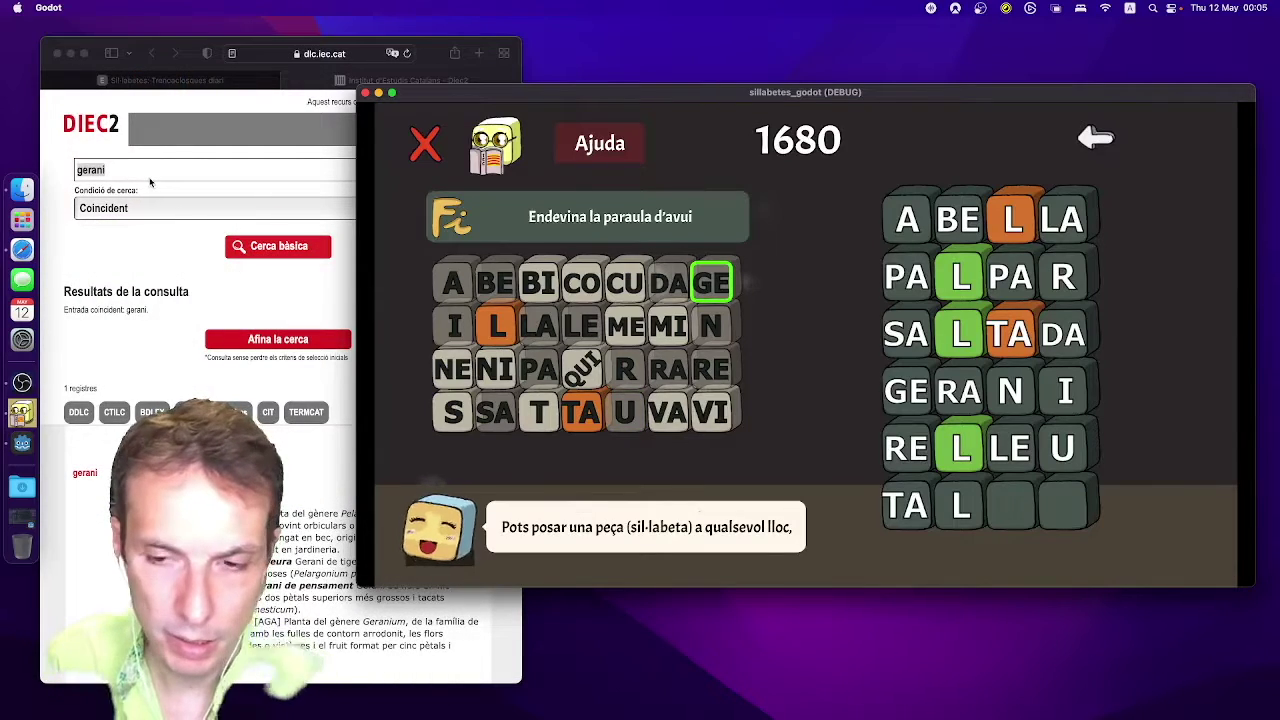
Look up talcós in DIEC2 via the 'co' suggestions, then return to the game board.
left_click(150, 166)
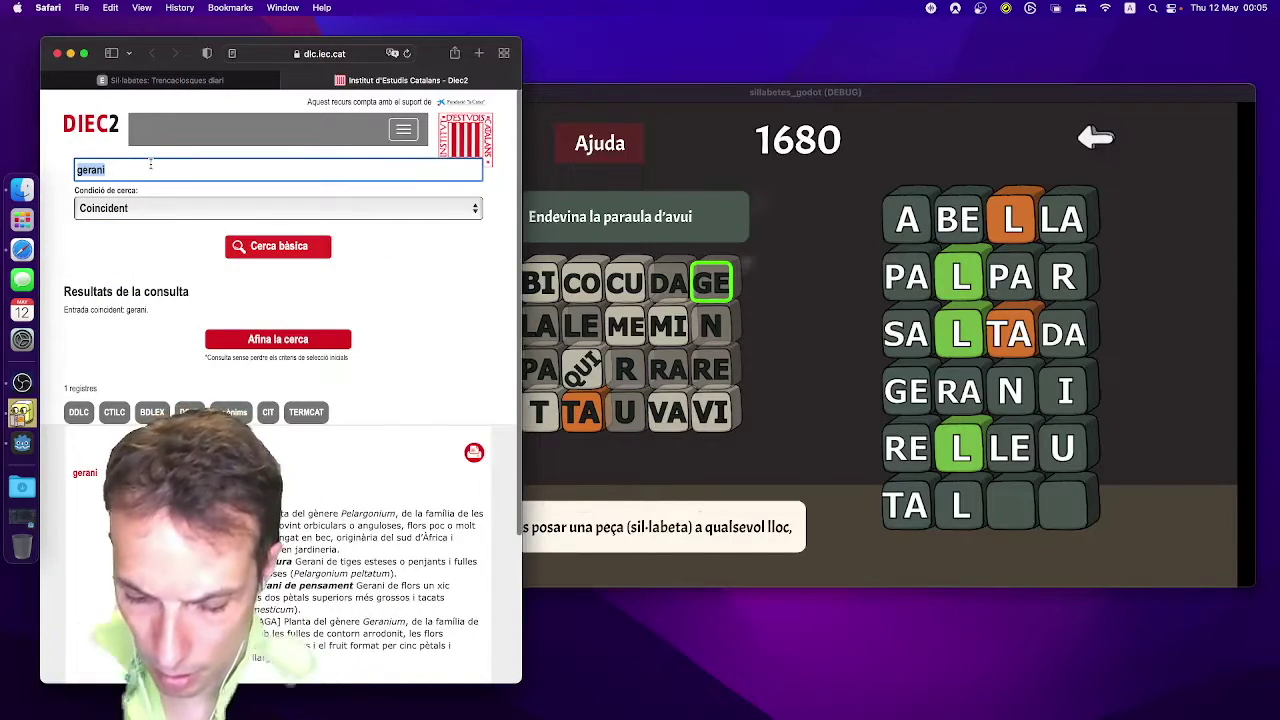
type("talco")
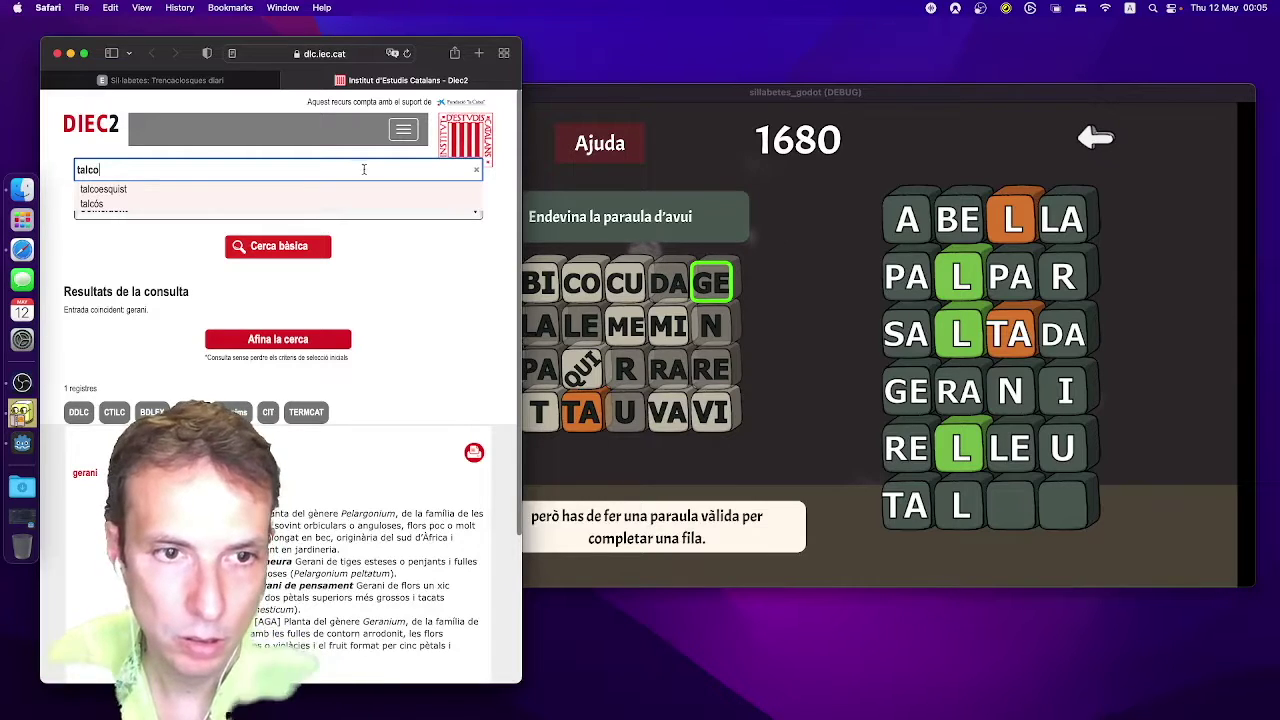
left_click(92, 204)
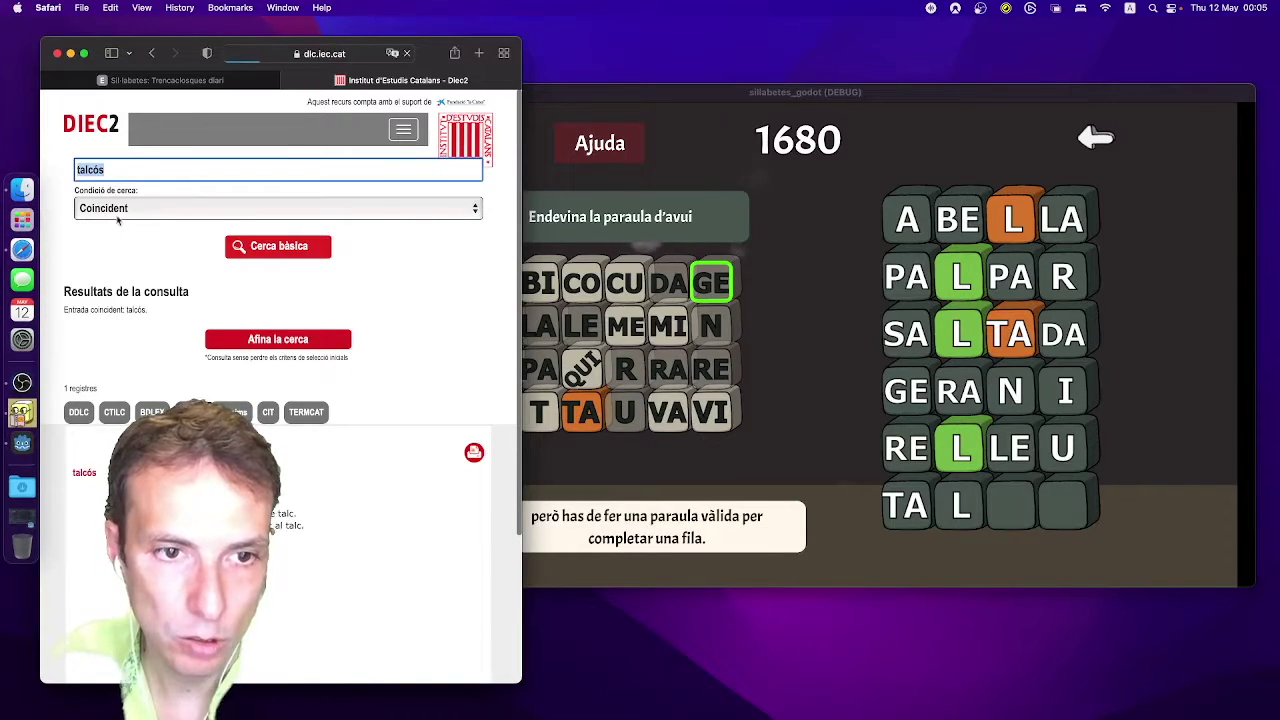
left_click(728, 477)
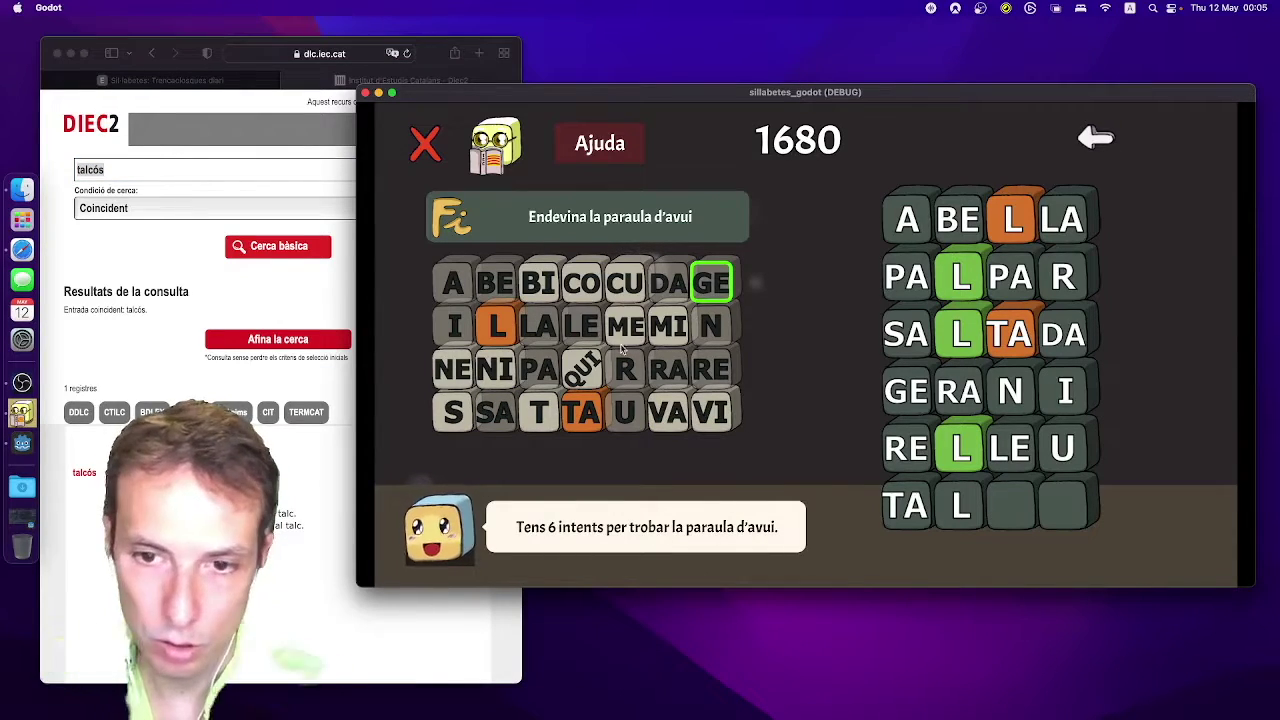
Complete TALCÓS with s for 2070 points and leave the win screen for the main menu.
type("s")
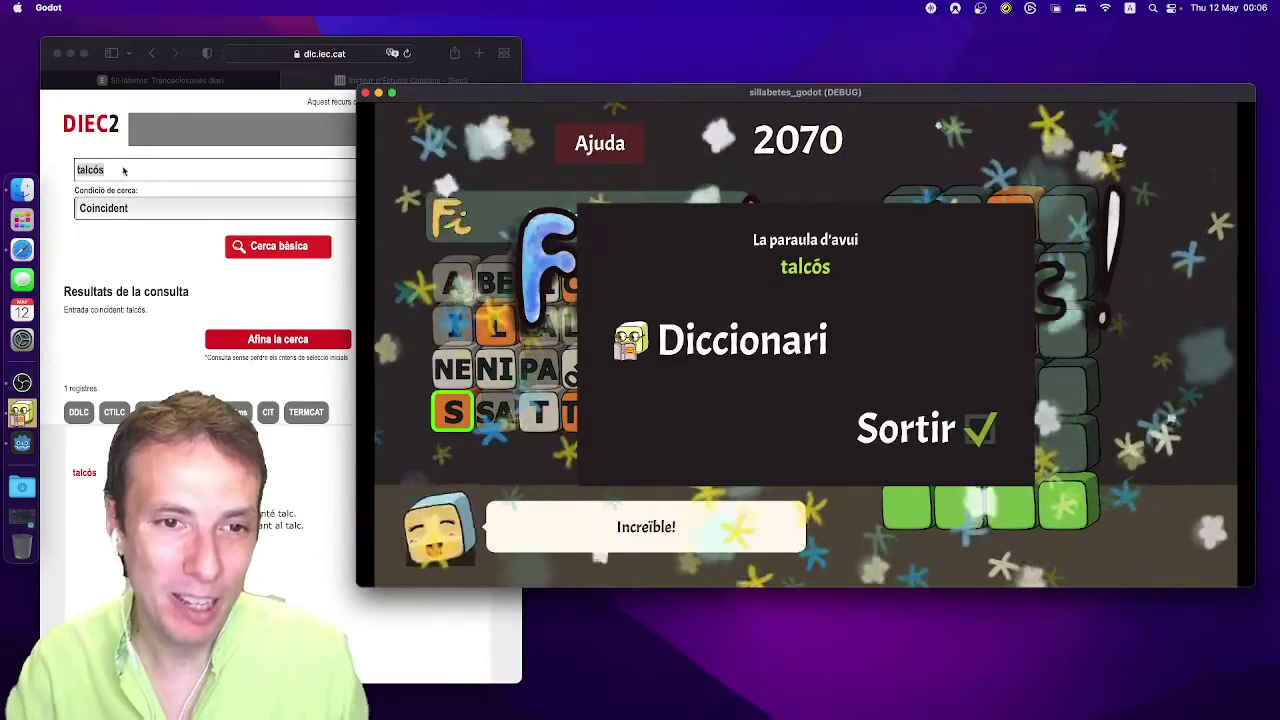
left_click(214, 169)
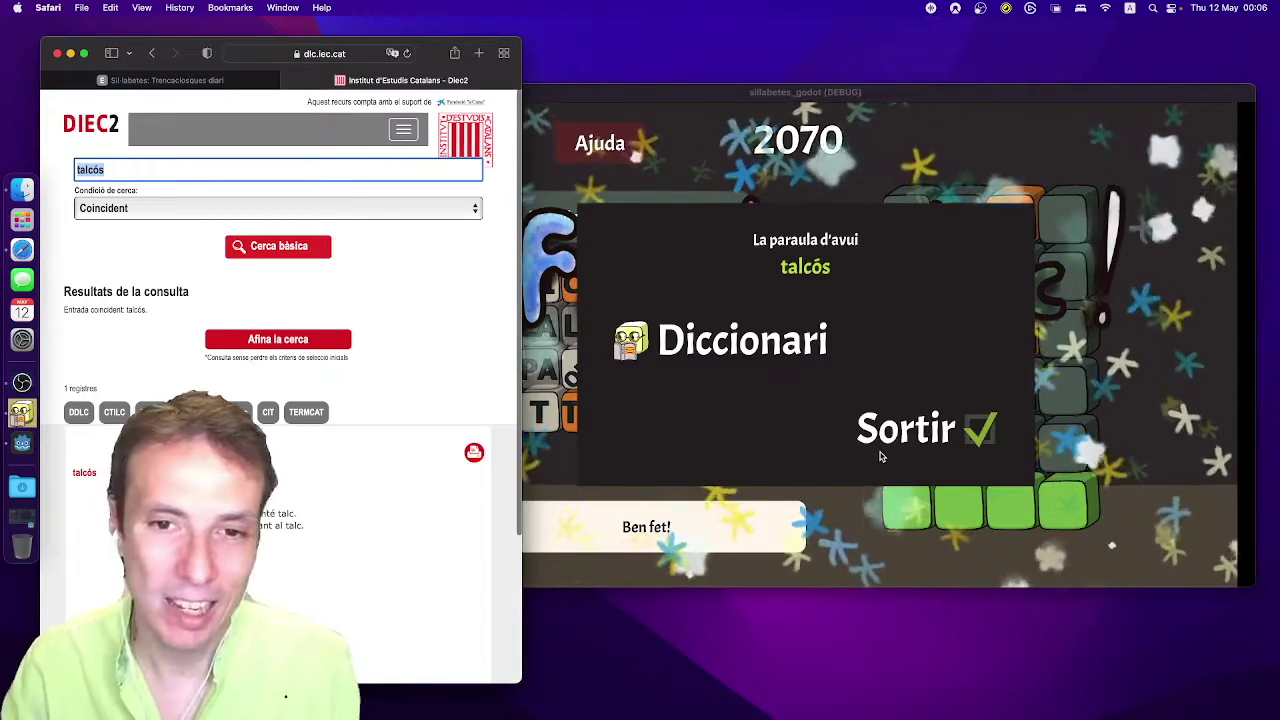
left_click(902, 422)
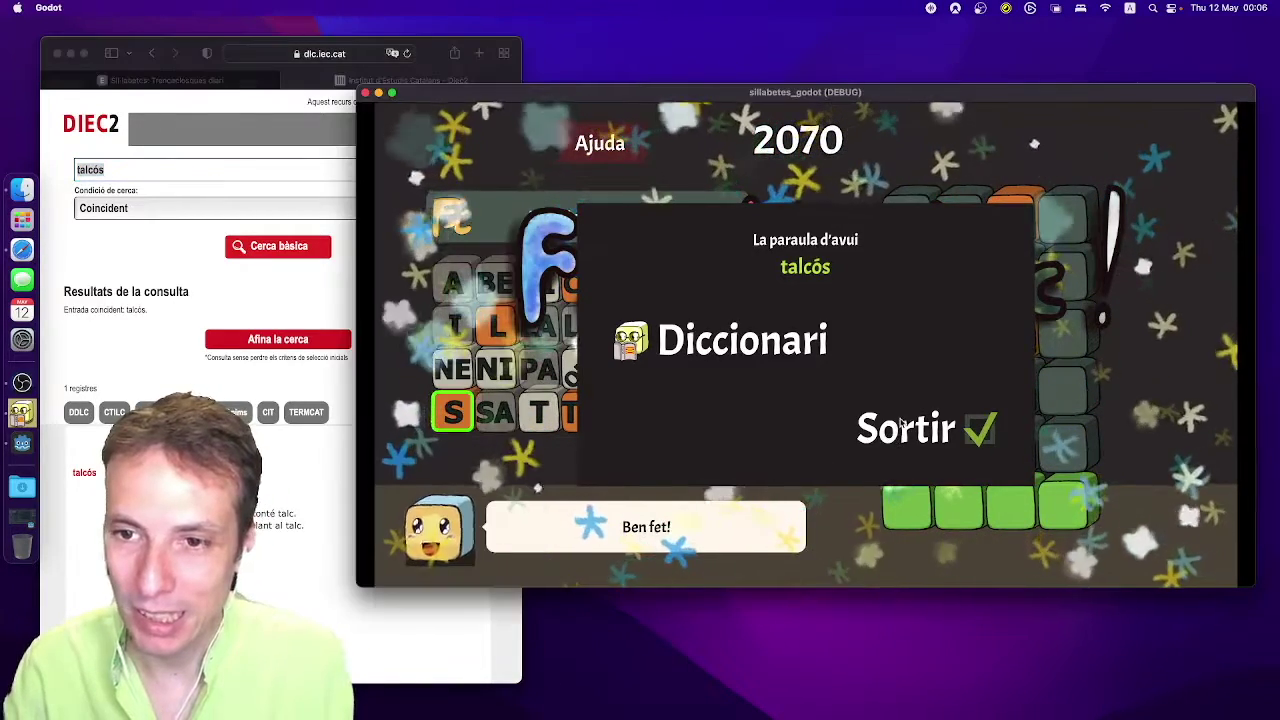
left_click(902, 425)
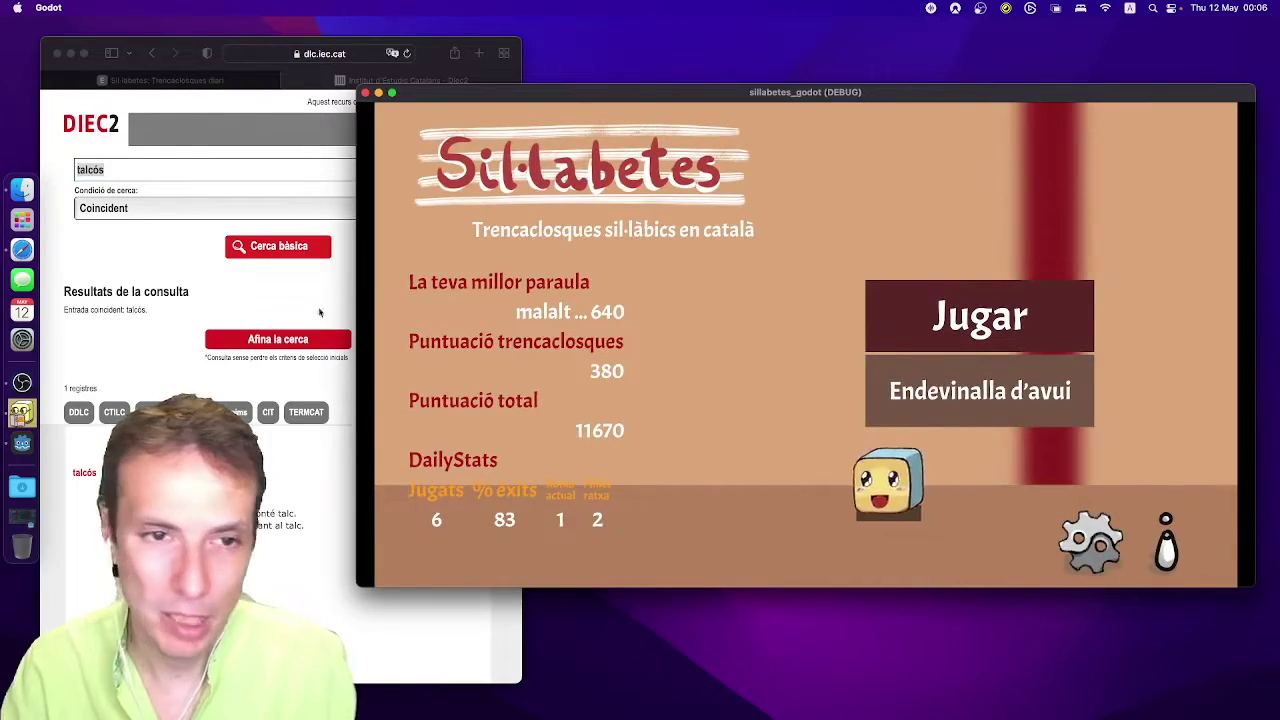
Switch to the Godot editor and rerun the game with the seed(98898) test seed.
left_click(22, 448)
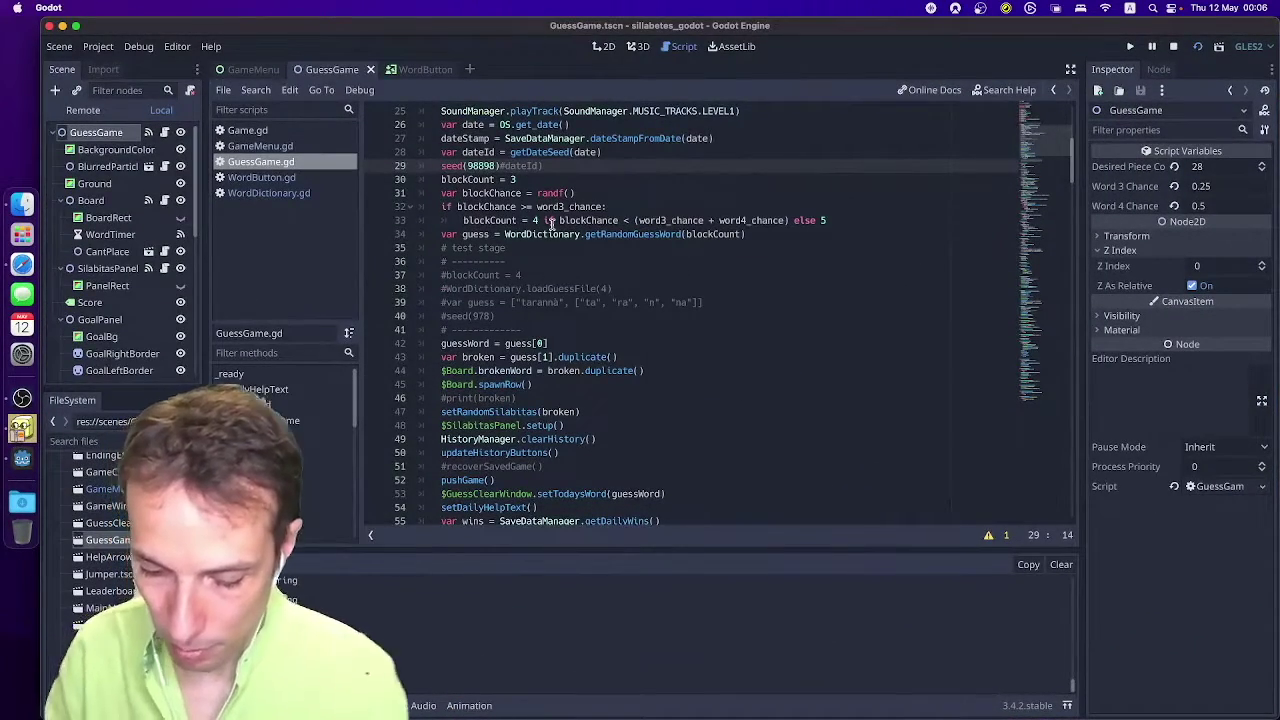
key("super+r")
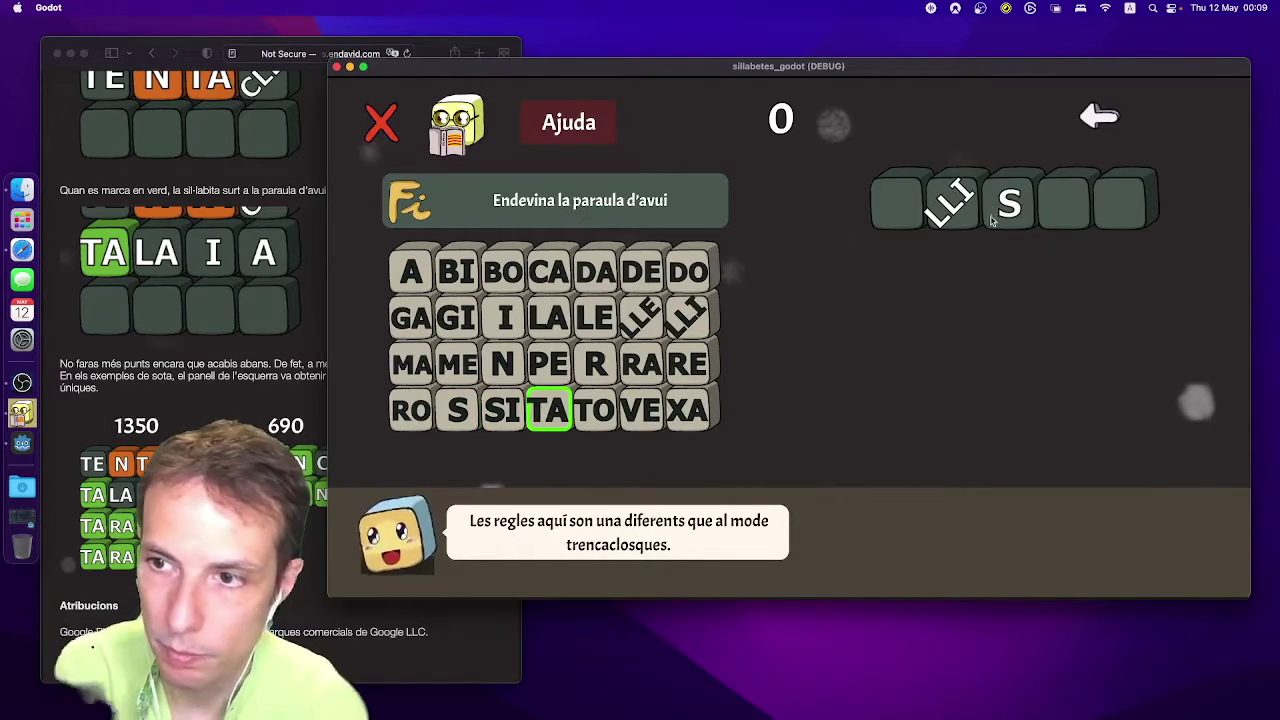
Complete ALLISTAR with TA, R, RE and A, then open allistar in DIEC2 from the word list.
left_click(1057, 205)
left_click(598, 368)
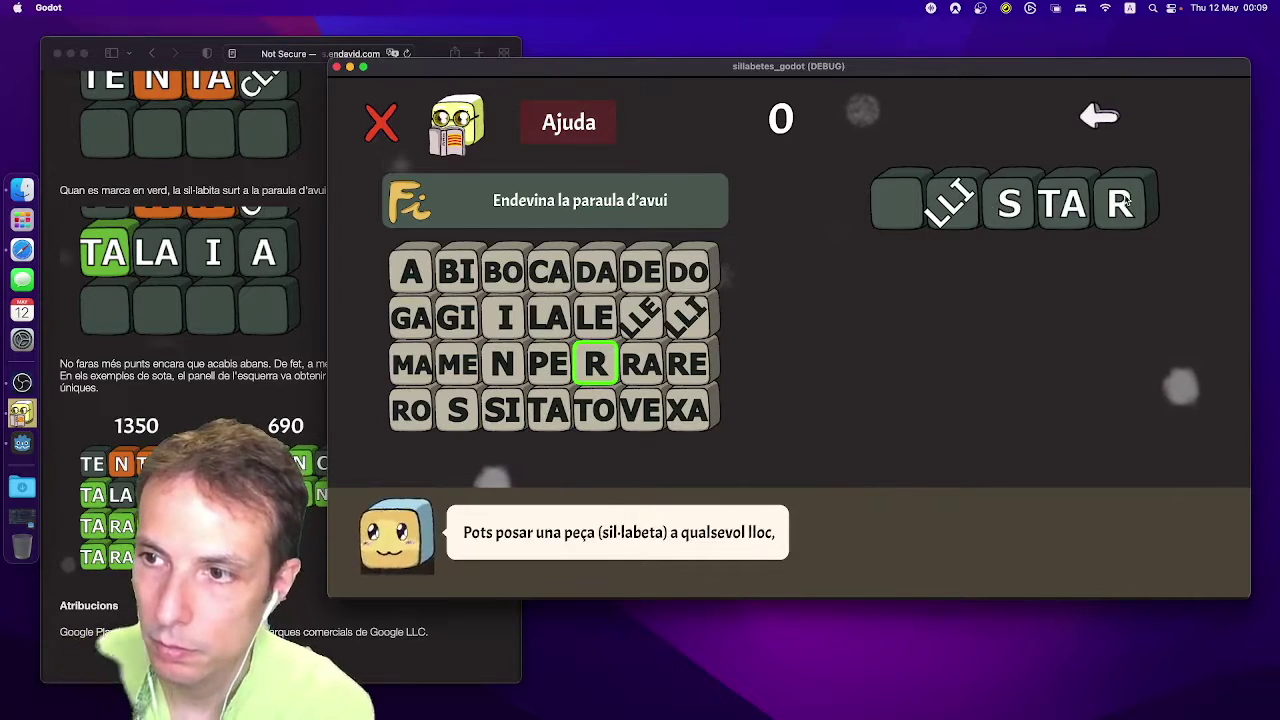
left_click(685, 366)
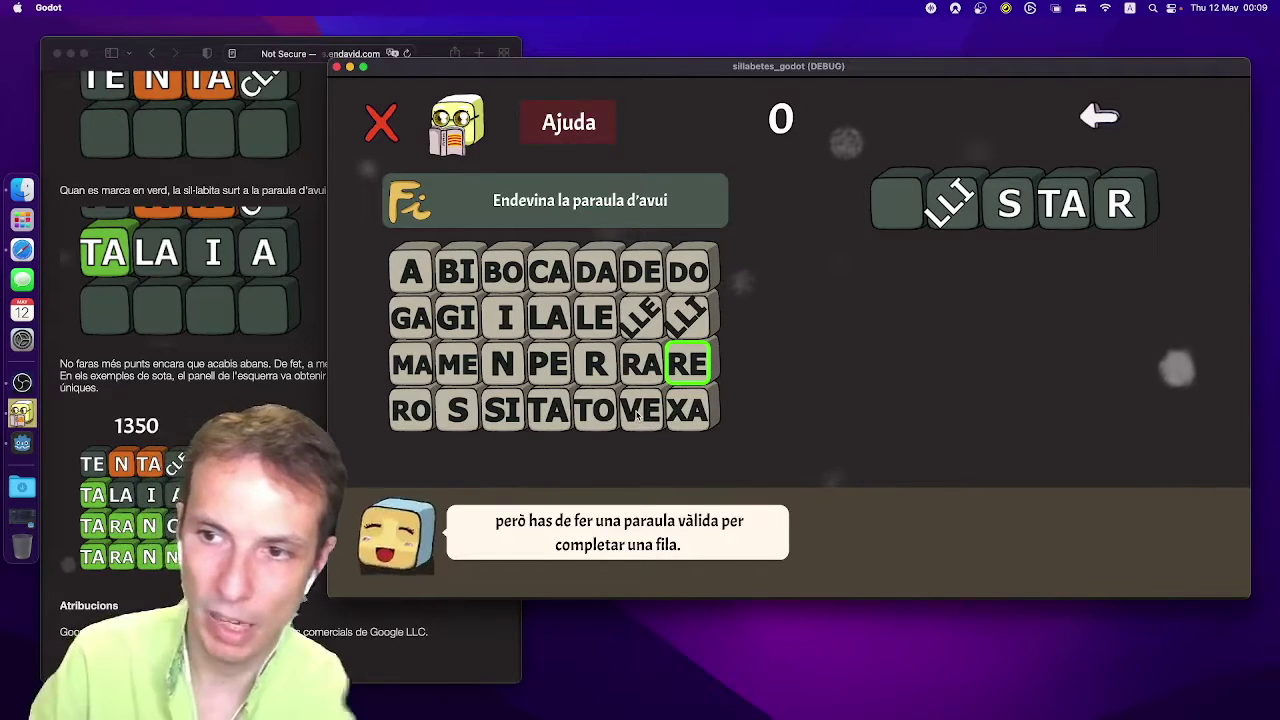
left_click(900, 218)
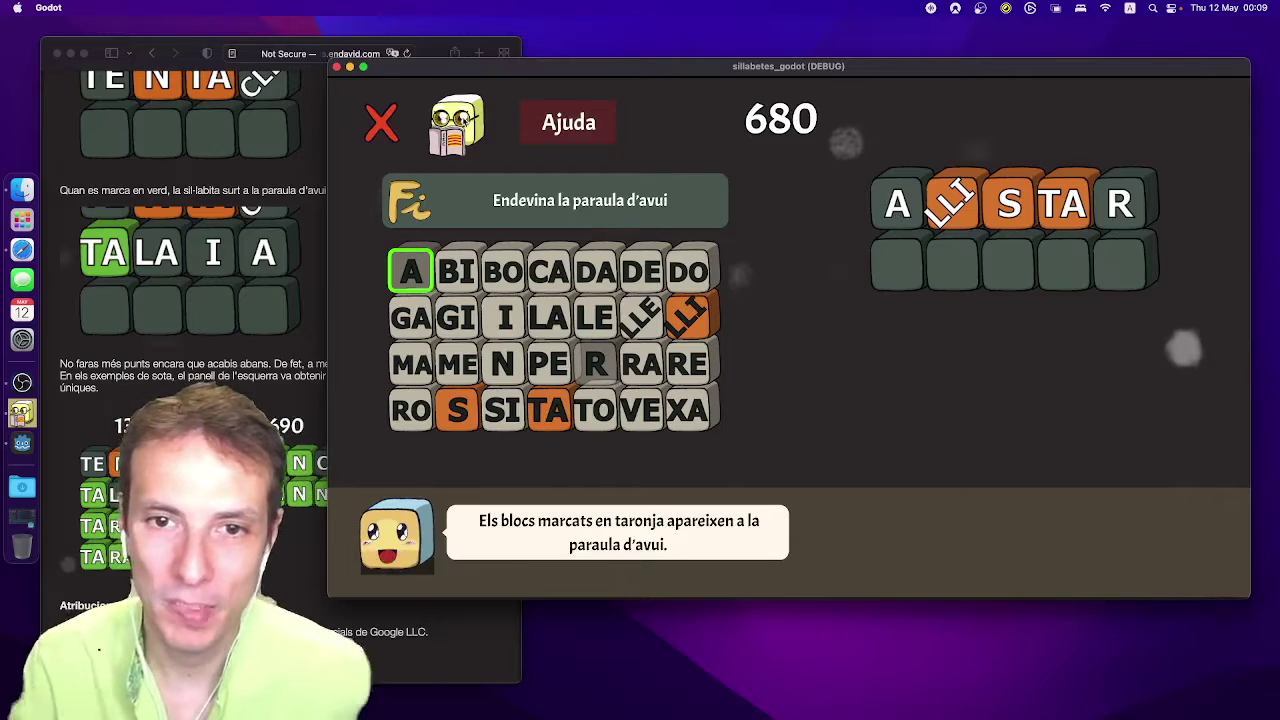
left_click(462, 121)
left_click(700, 137)
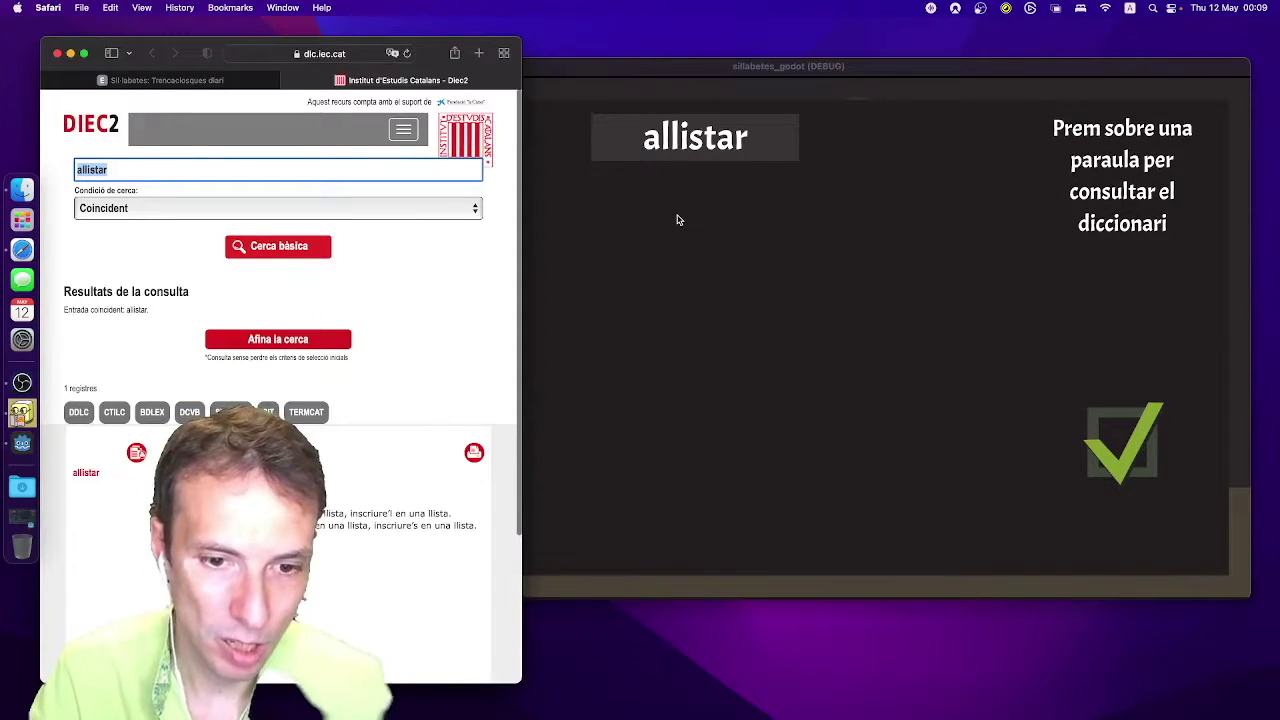
Undo the rejected second row and rebuild it as PESCADOR from PE, S, CA, DO, R.
left_click(800, 290)
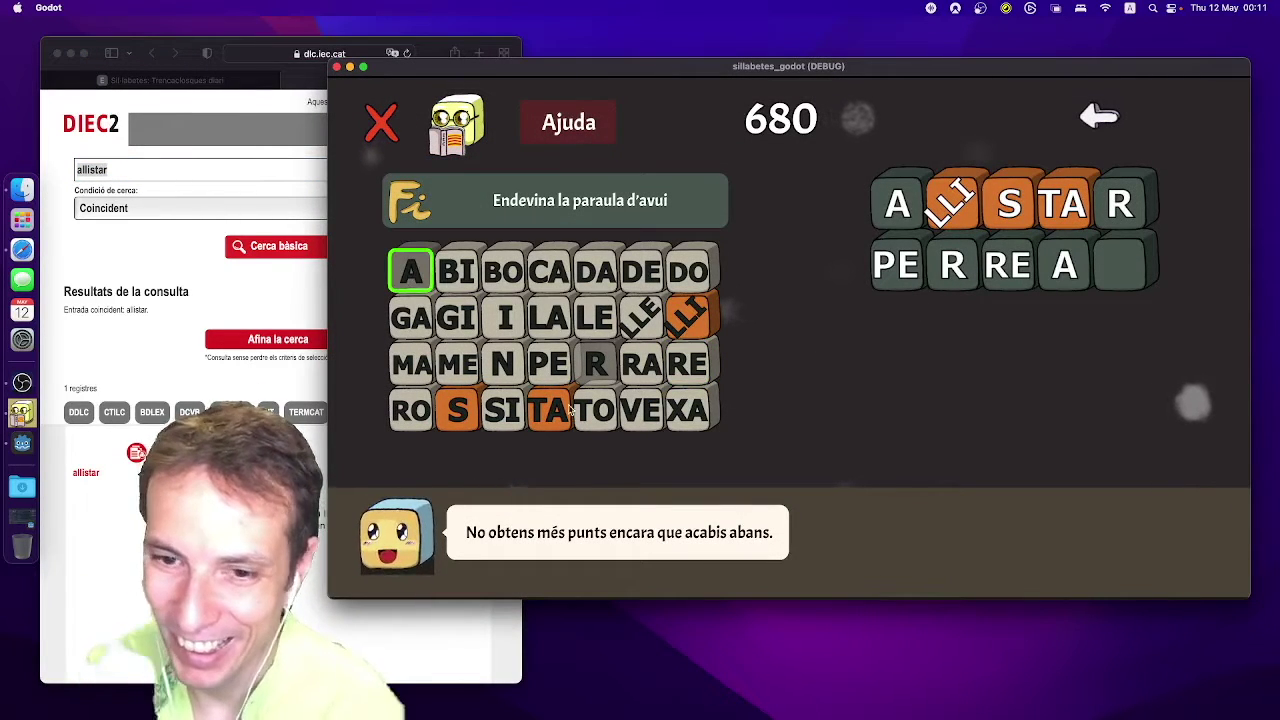
left_click(598, 370)
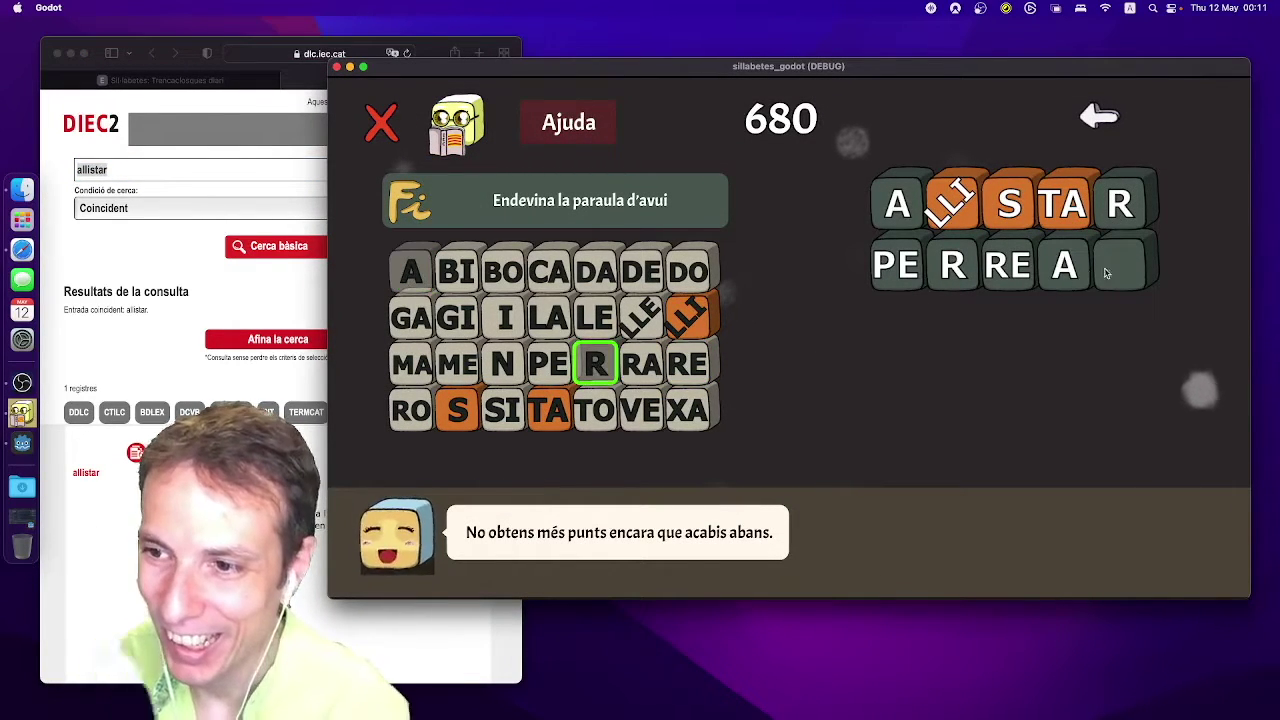
left_click(1125, 262)
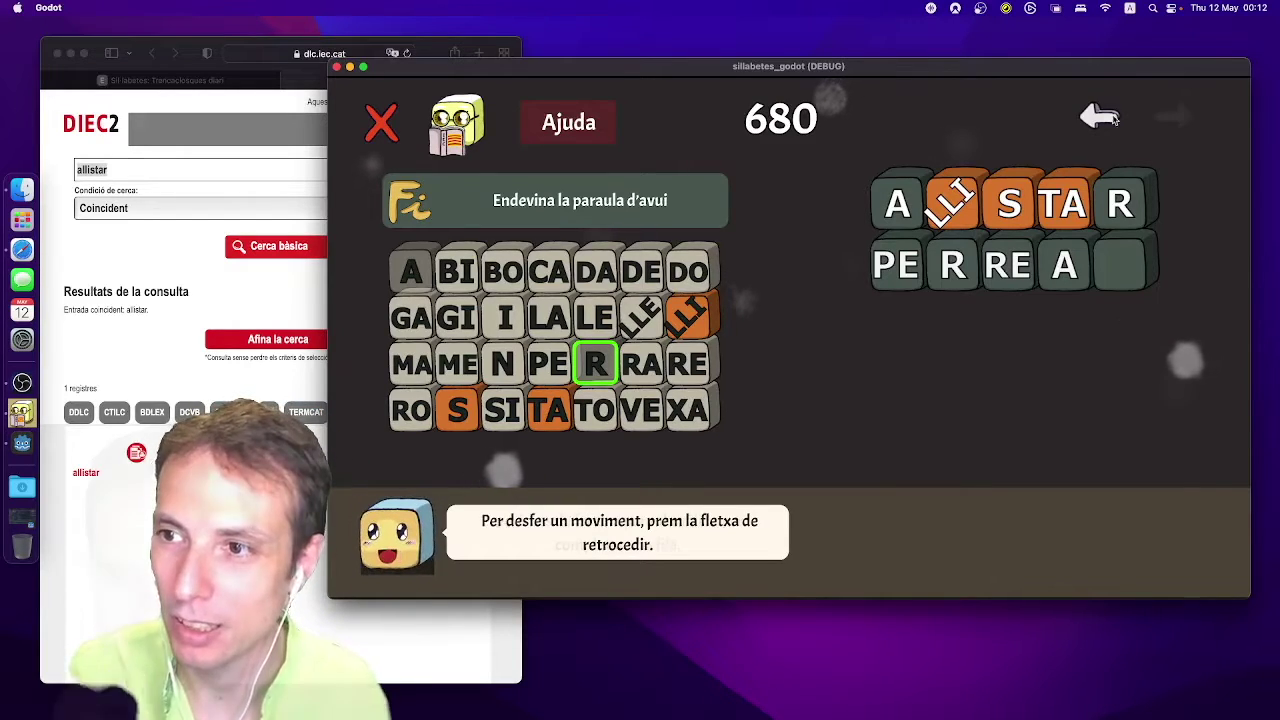
key("BackSpace")
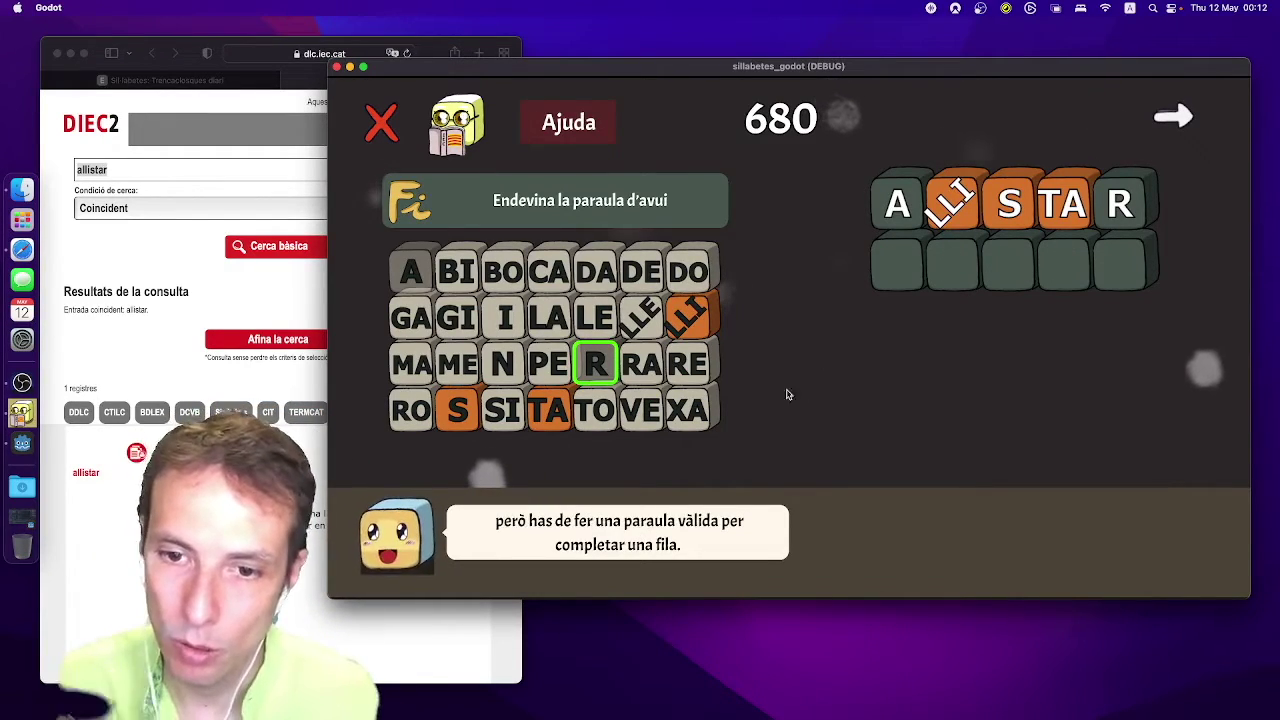
left_click_drag(549, 364, 883, 263)
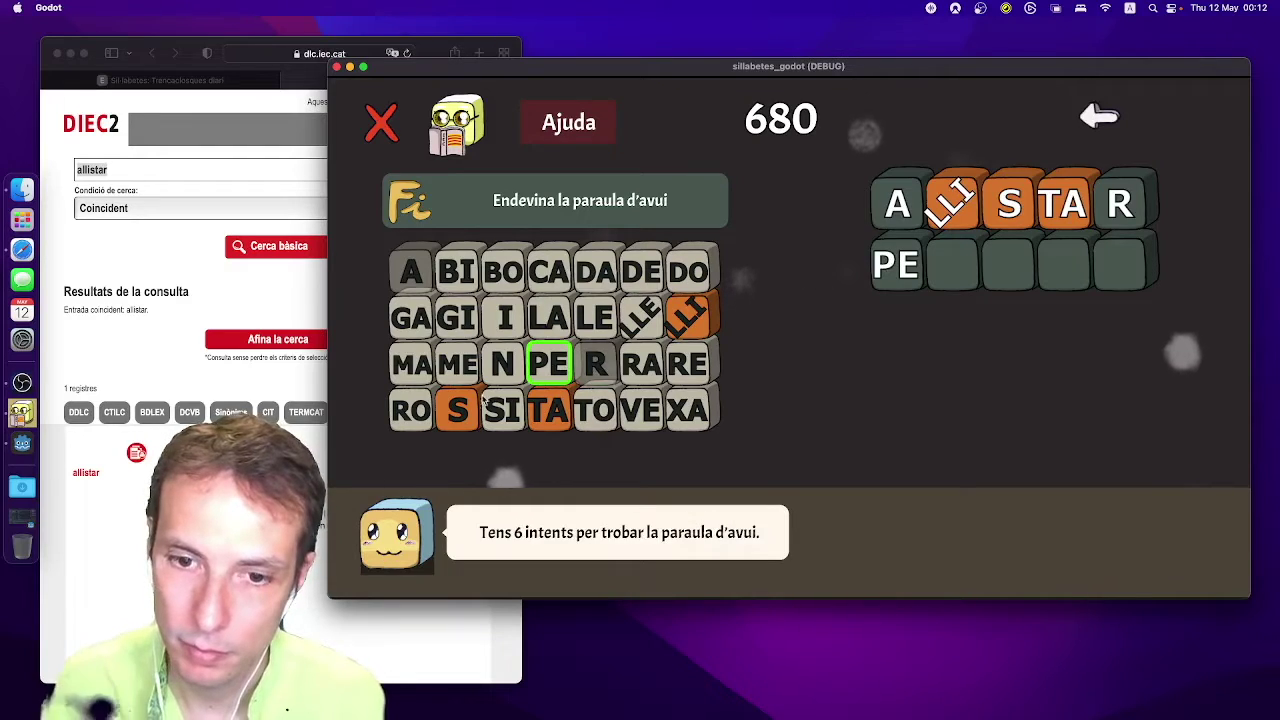
left_click_drag(483, 398, 728, 348)
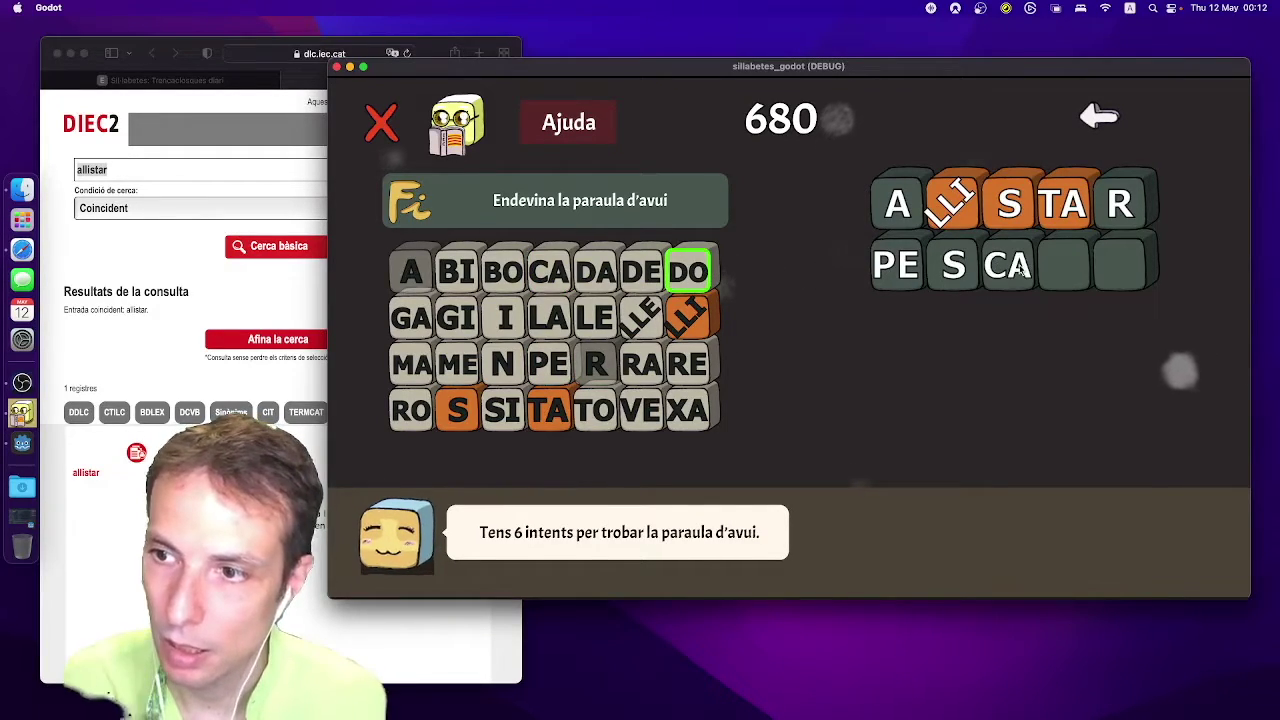
left_click_drag(1018, 274, 968, 283)
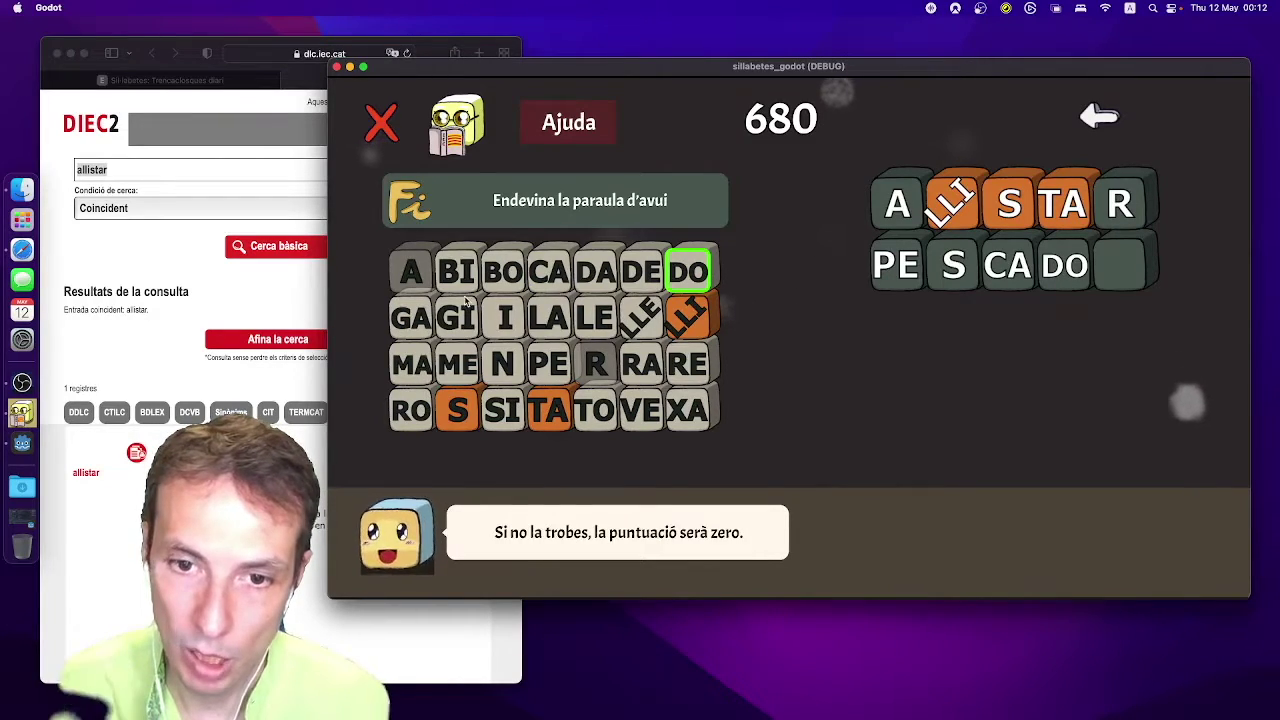
key("Return")
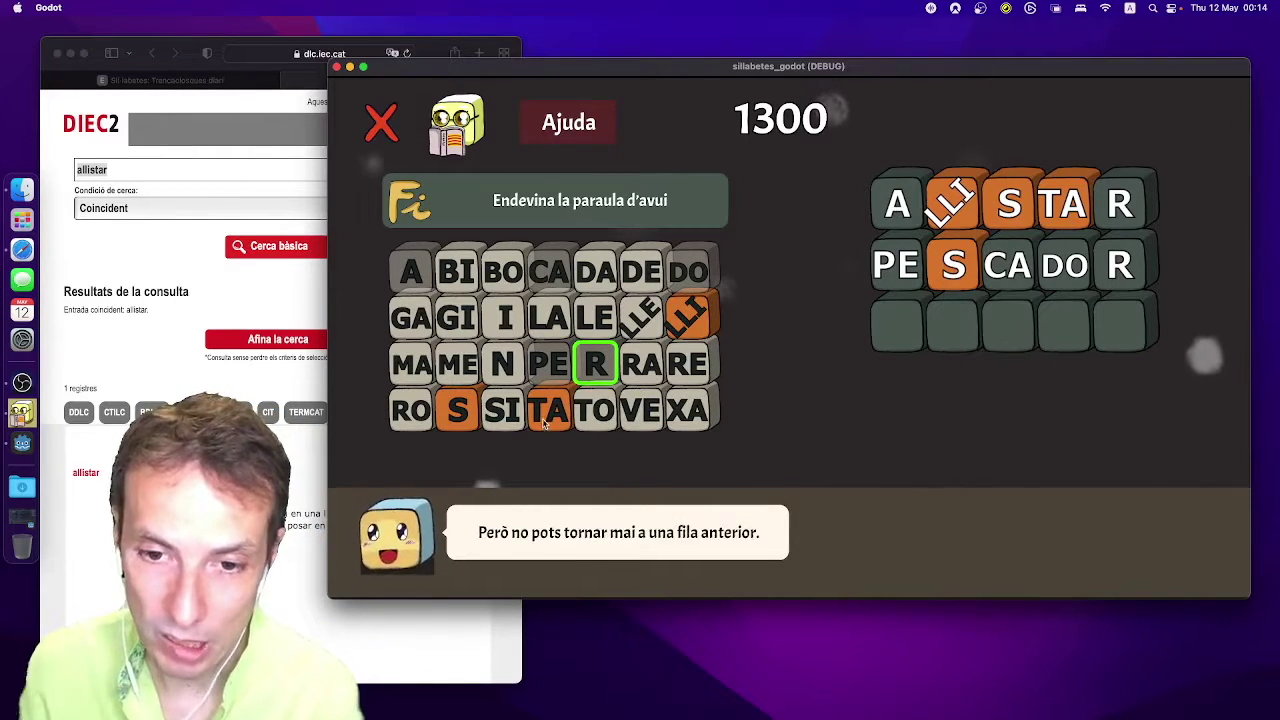
Fill the third row with TA, RA, N, N, A to spell TARANNA.
key("Down")
key("Left")
key("Return")
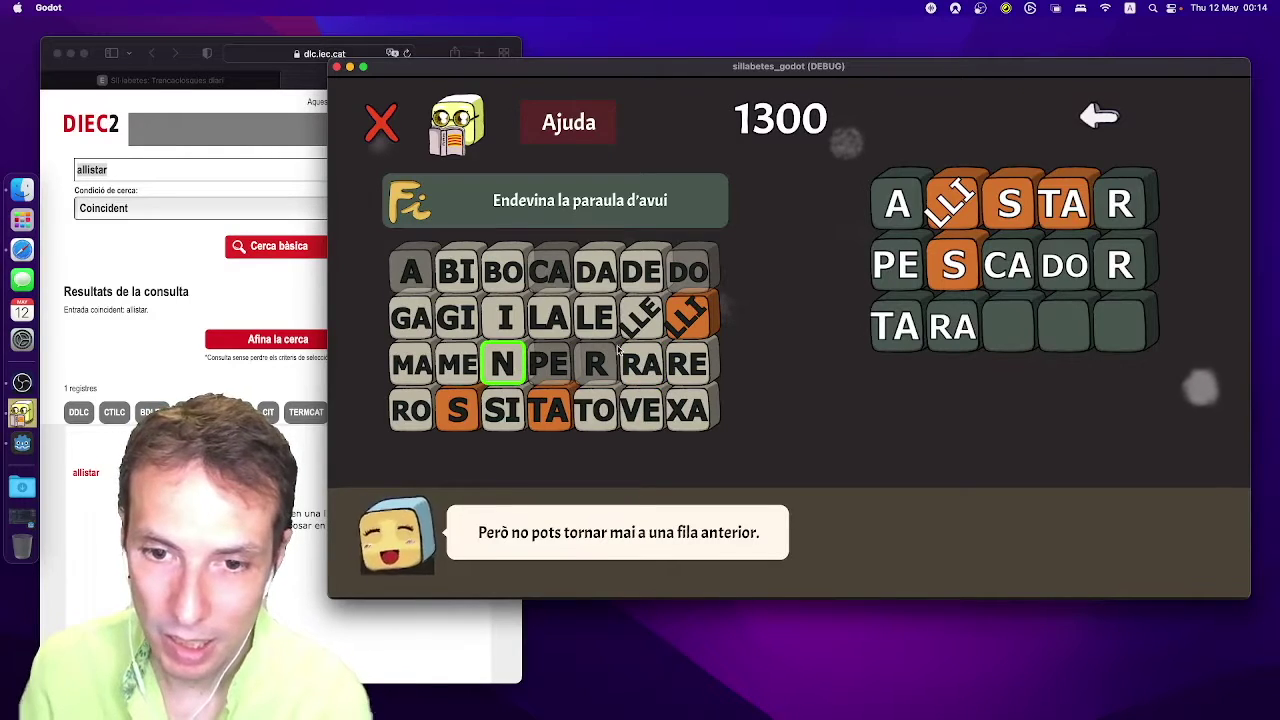
key("Return")
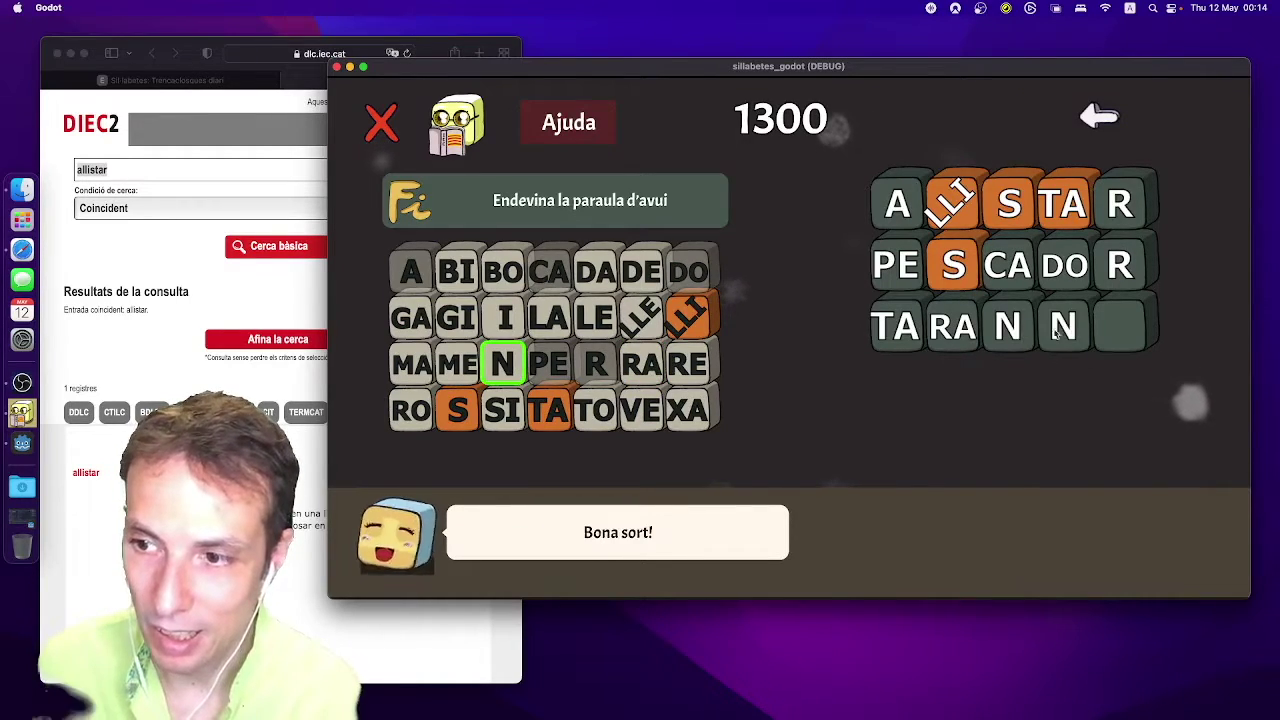
left_click(1113, 330)
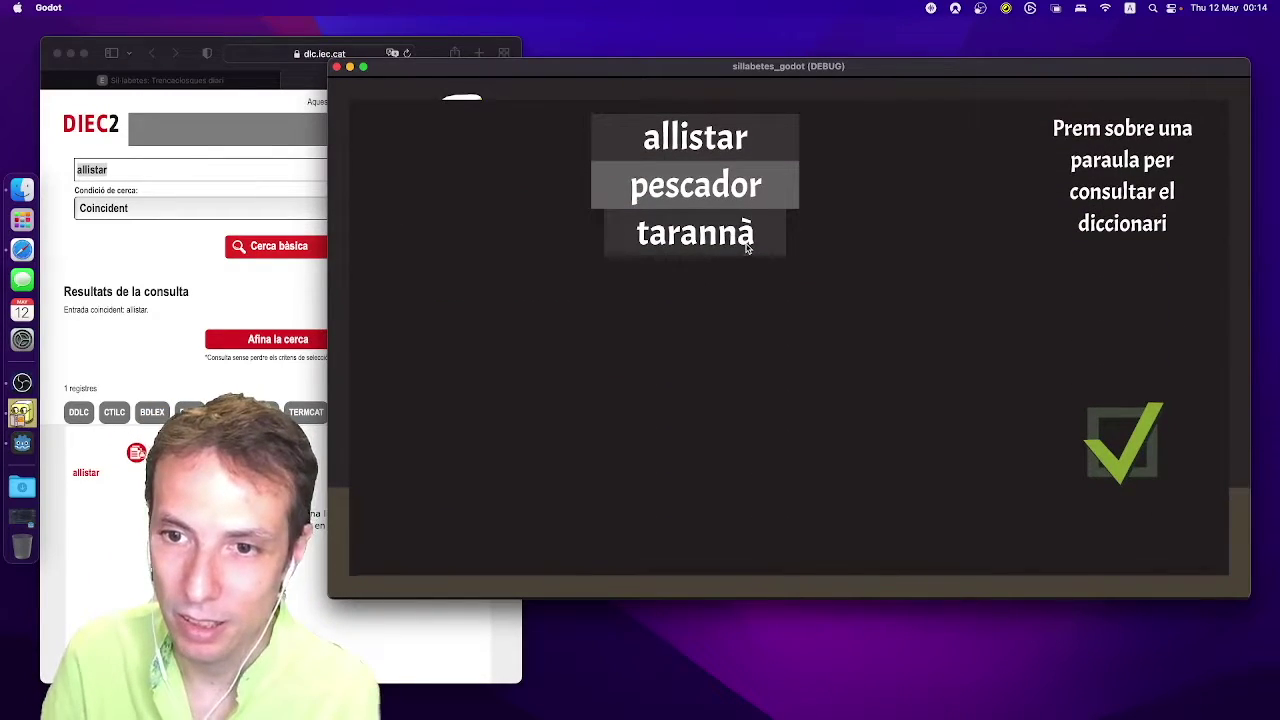
Check tarannà in DIEC2, close the tarannà and allistar dictionary tabs, and return to the board.
left_click(746, 248)
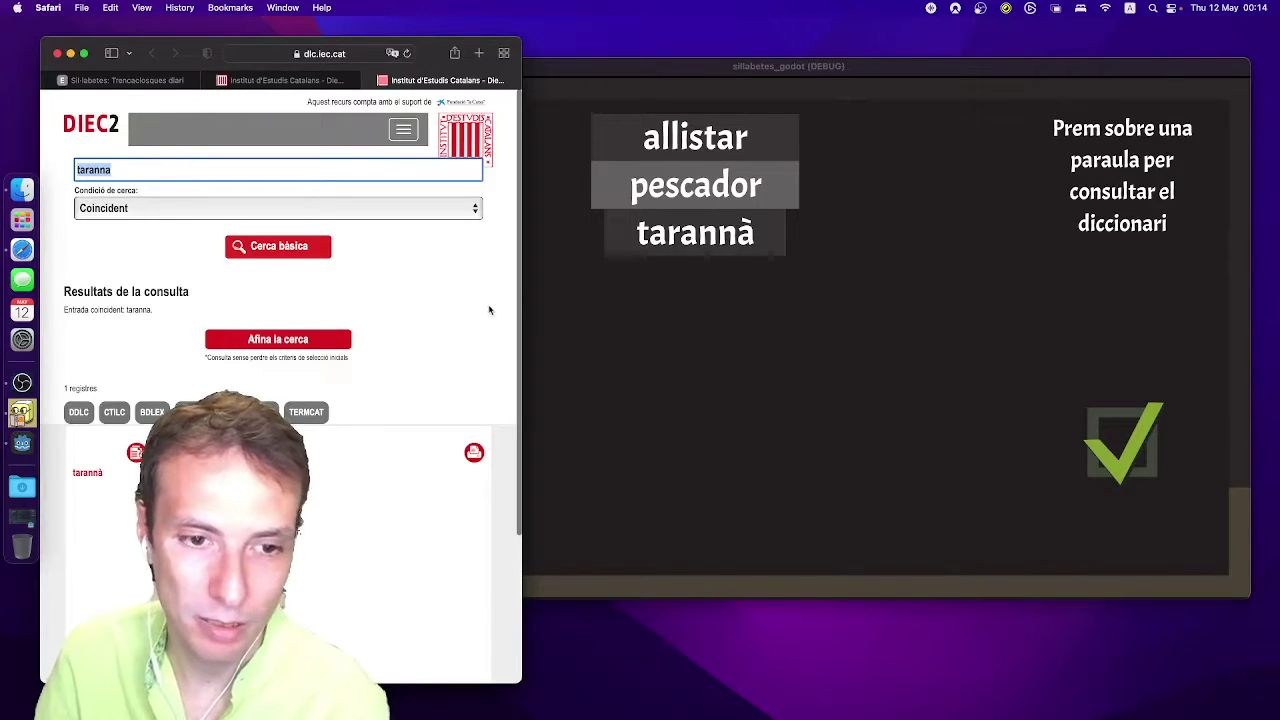
left_click(369, 81)
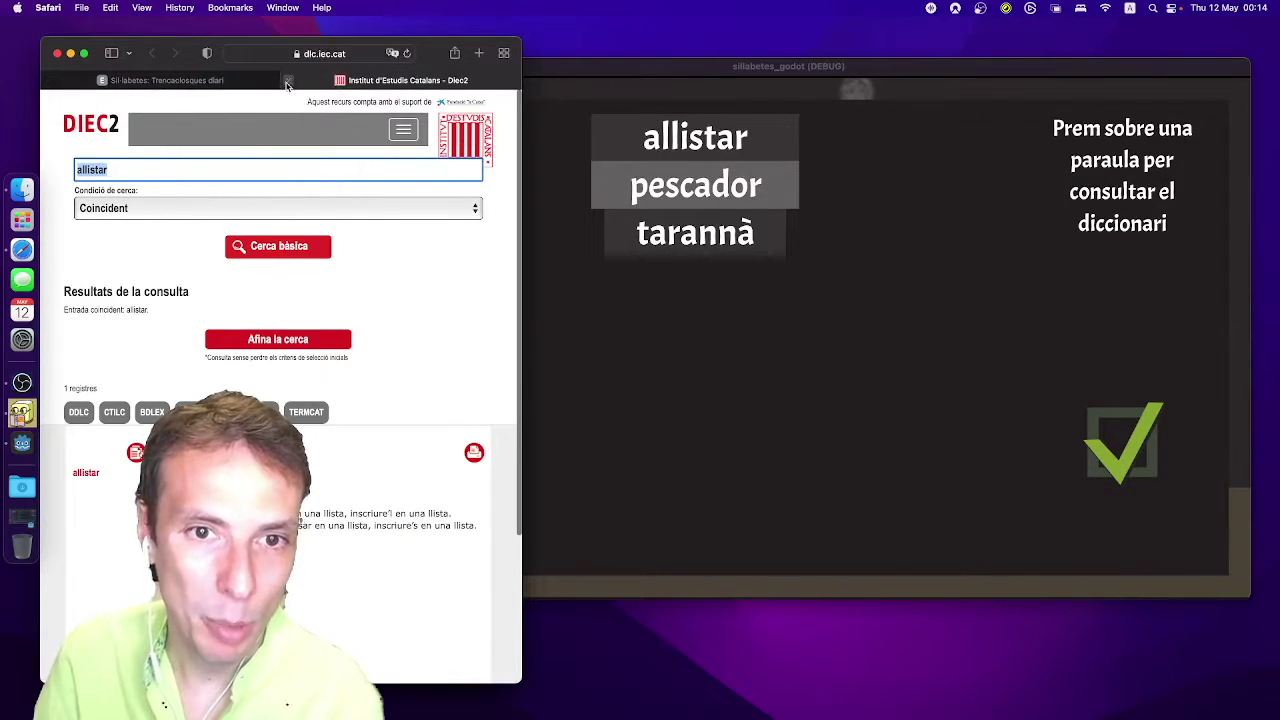
left_click(288, 81)
left_click(781, 426)
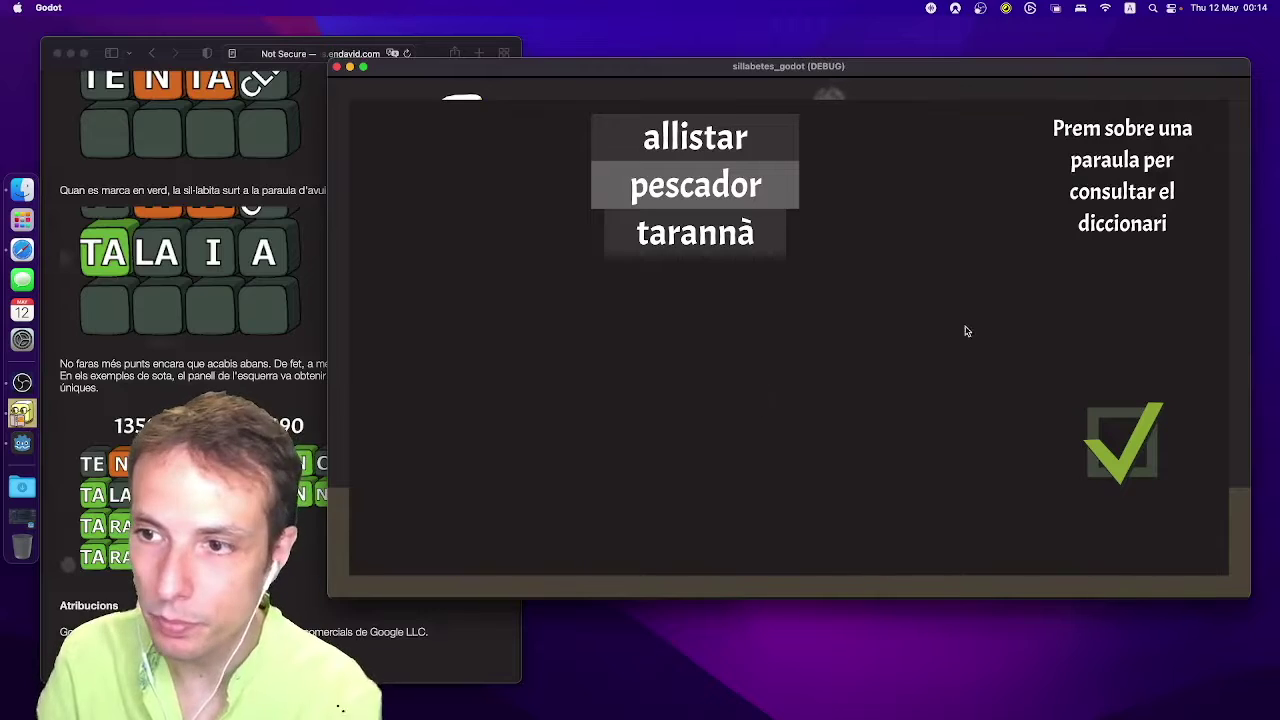
left_click(1147, 441)
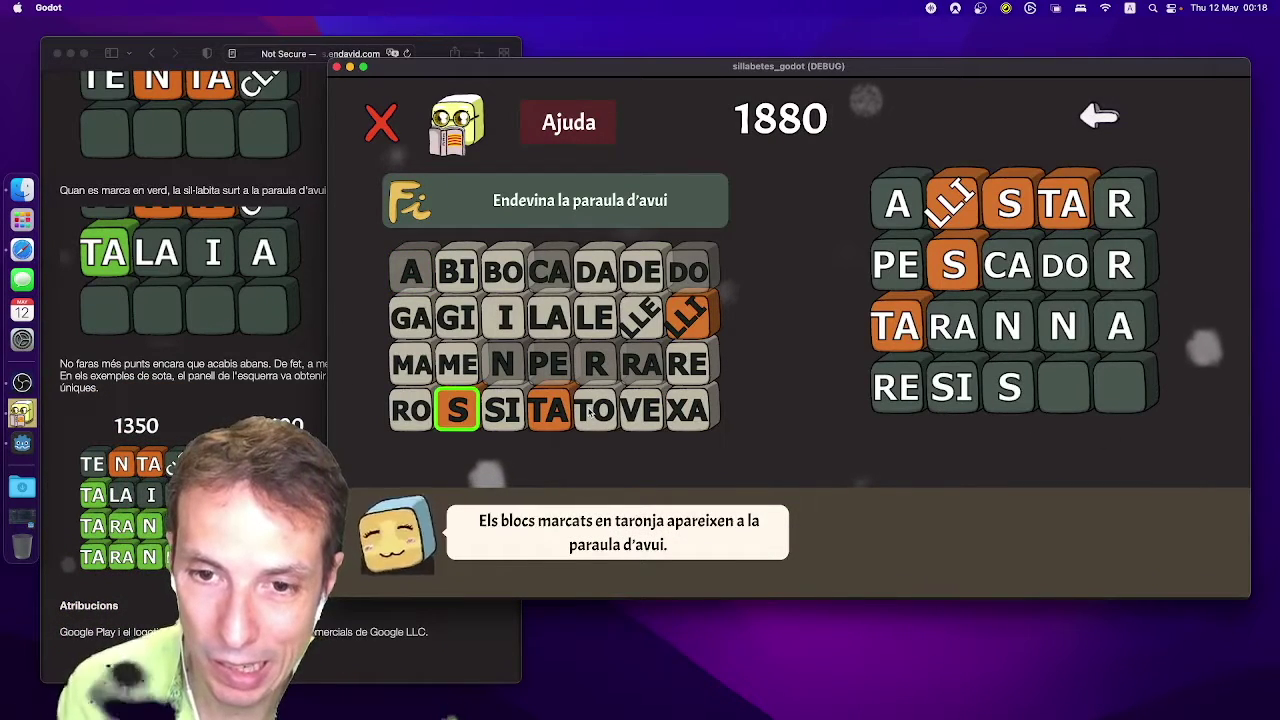
Undo SI and S, then add LLI, S, CA, DA to spell RELLISCADA in row four.
left_click(1100, 117)
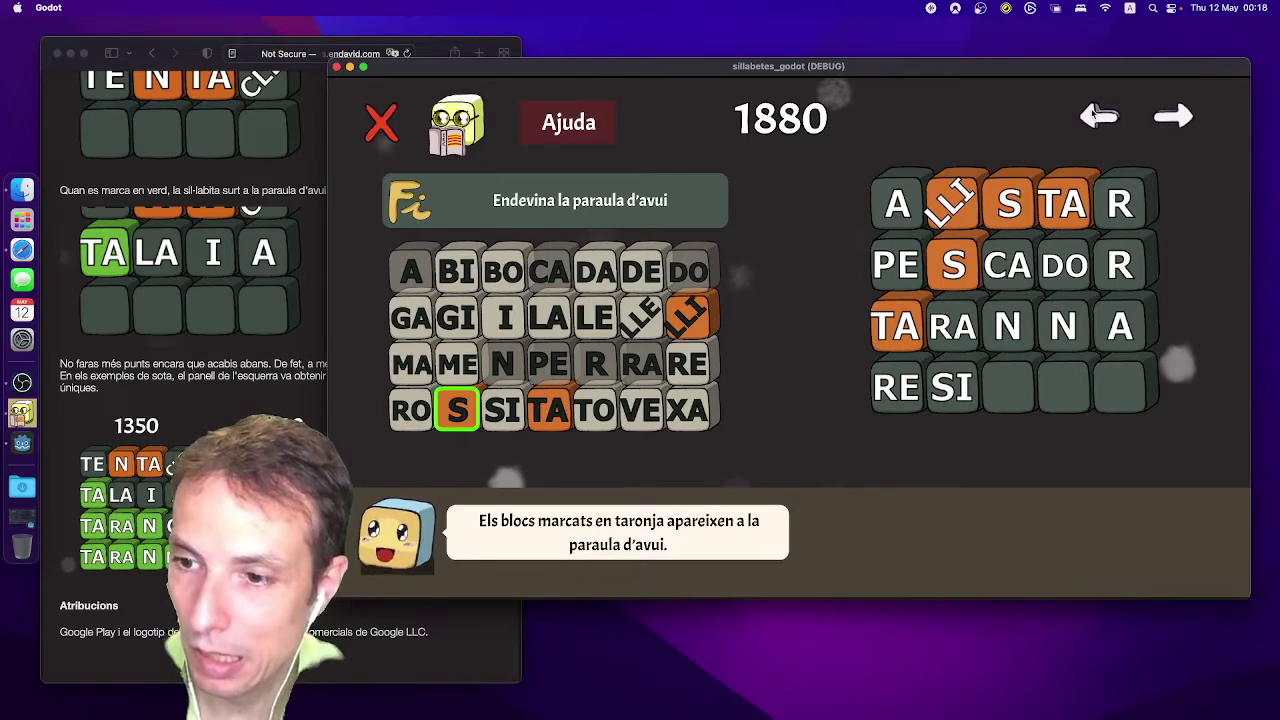
left_click(1100, 117)
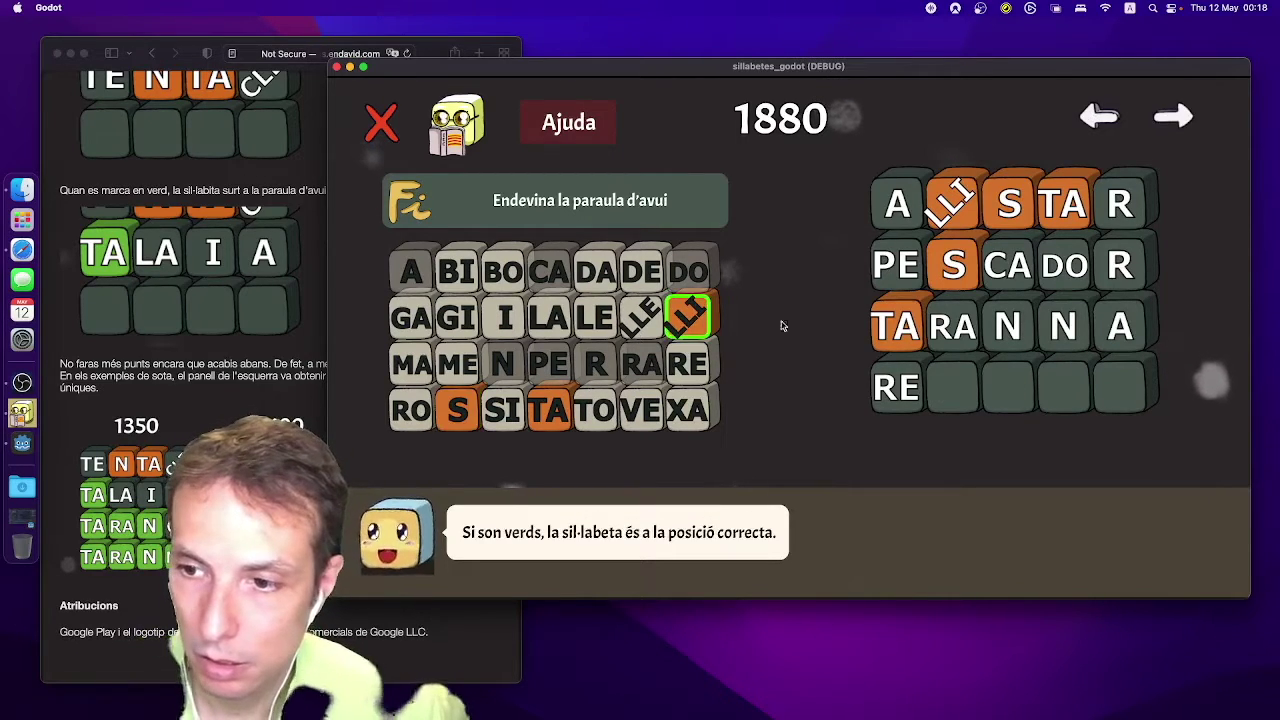
left_click(687, 317)
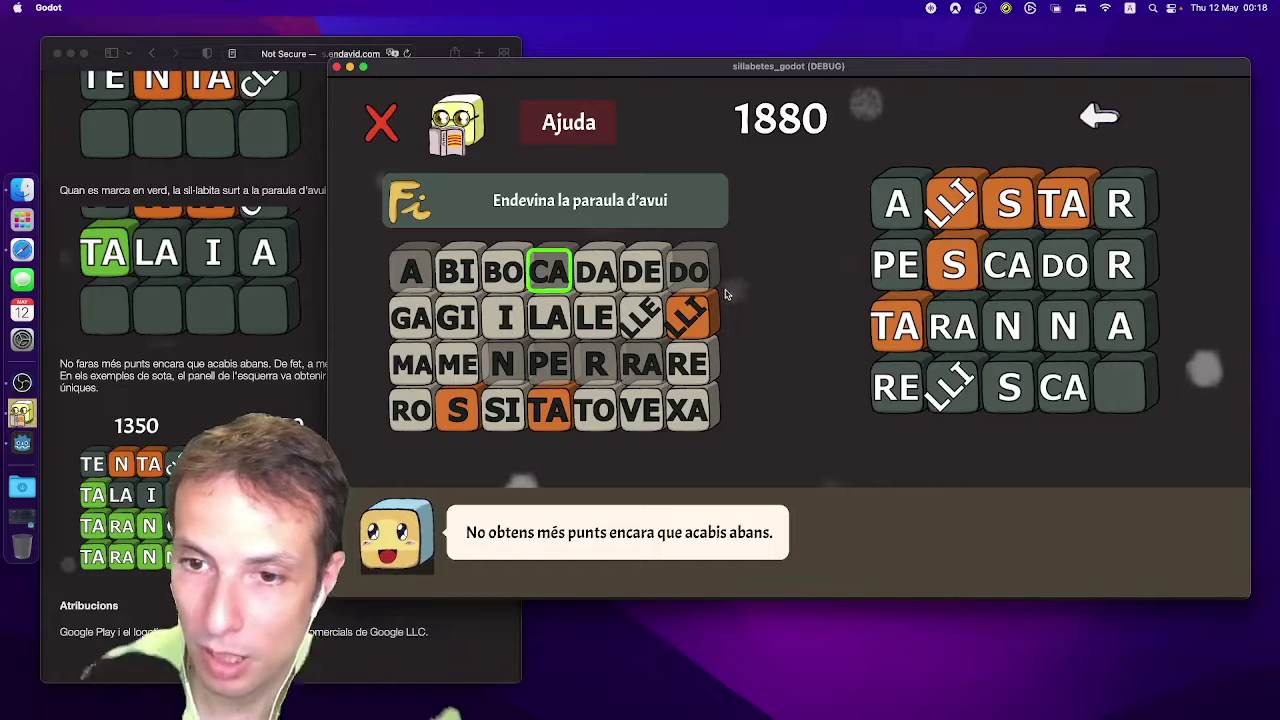
left_click(608, 278)
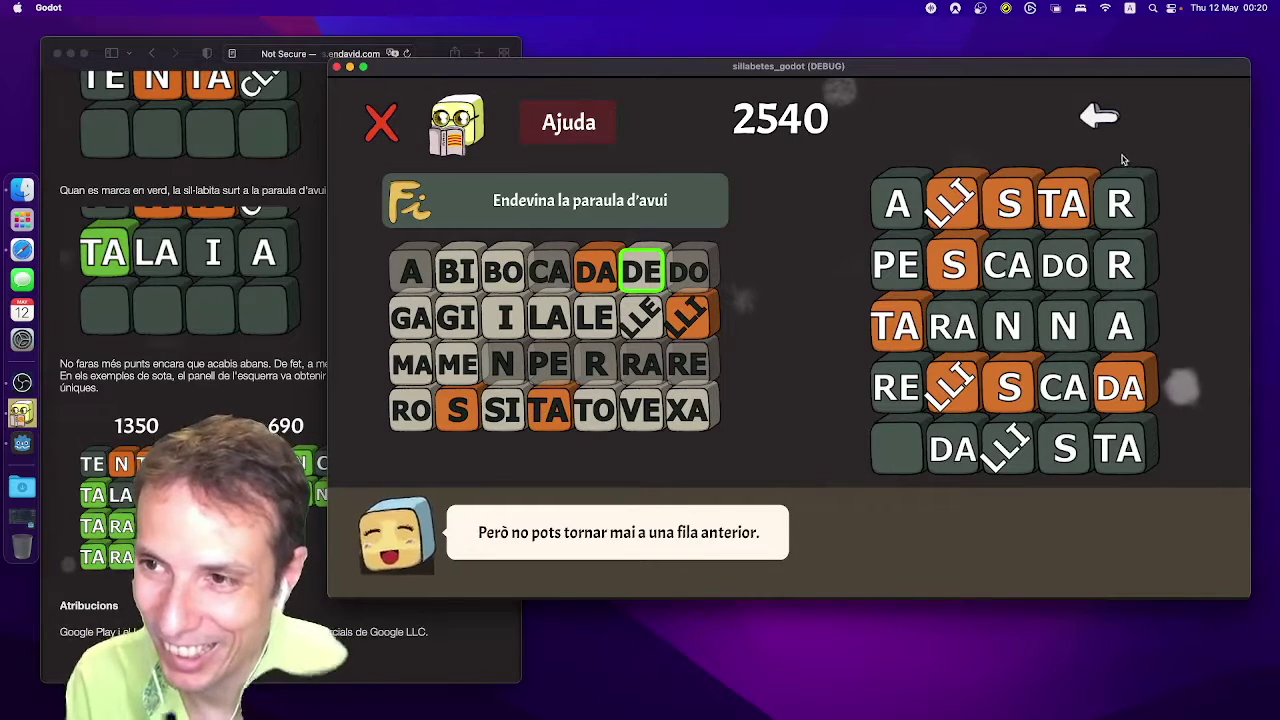
Undo DA and add DE and TA to spell DETALLISTA in row five.
left_click(1107, 127)
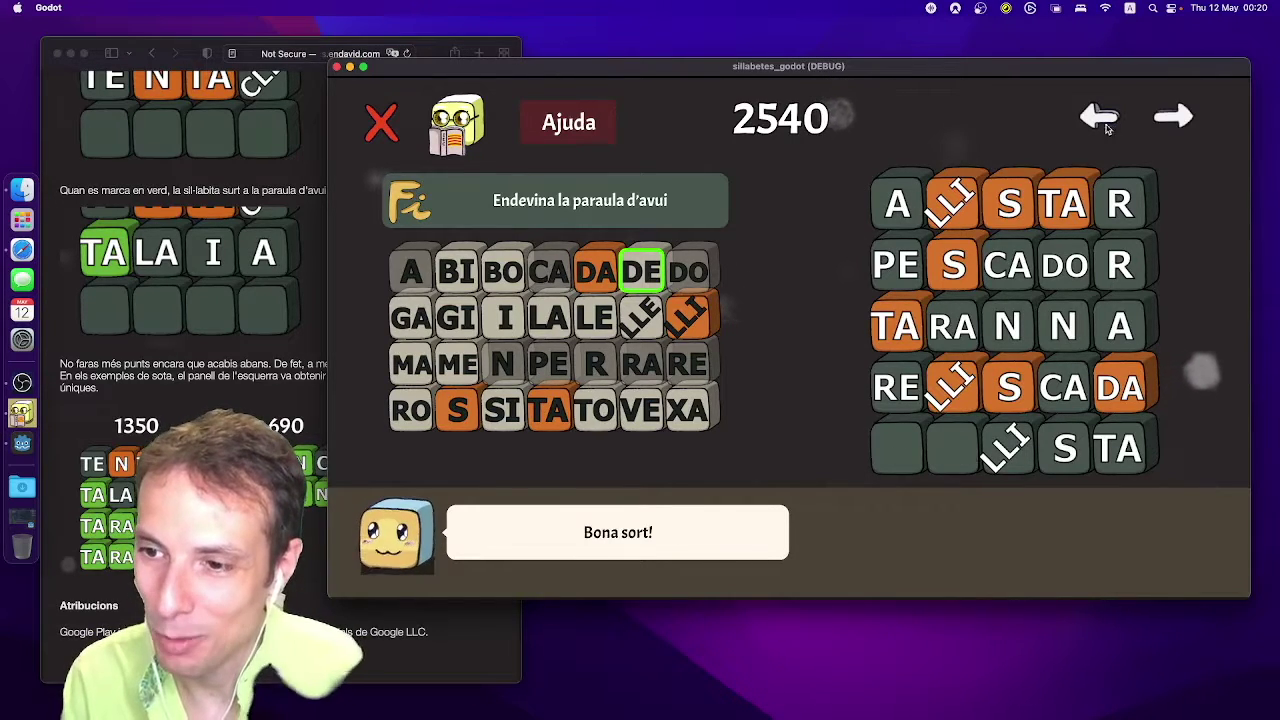
left_click(885, 450)
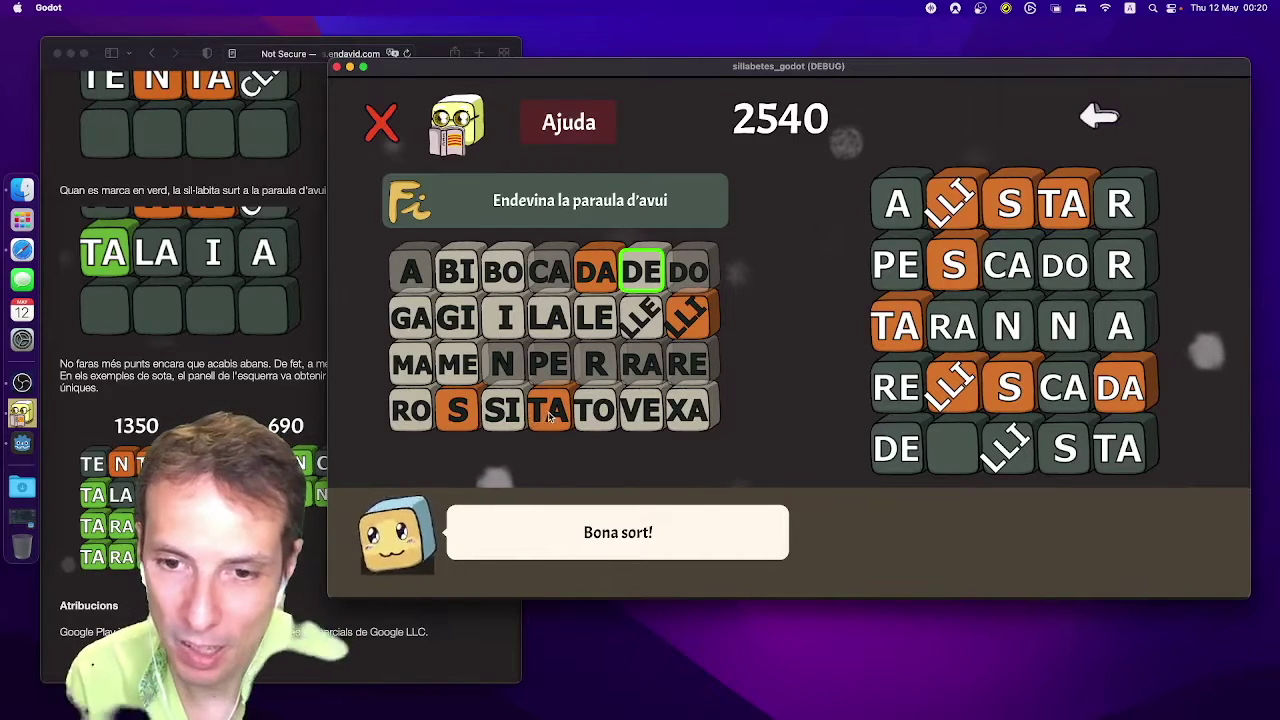
left_click(548, 418)
left_click(958, 452)
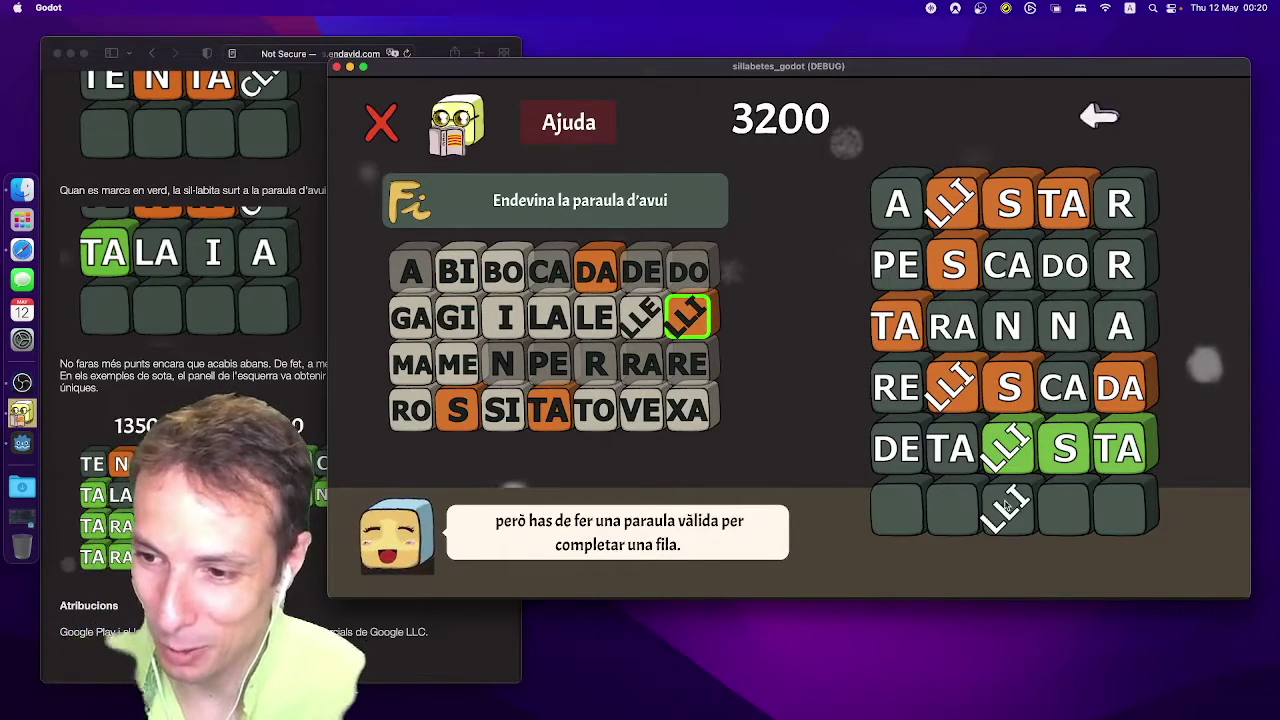
Place S, TA, DA and ME into the sixth row to spell MEDALLISTA.
left_click(1066, 515)
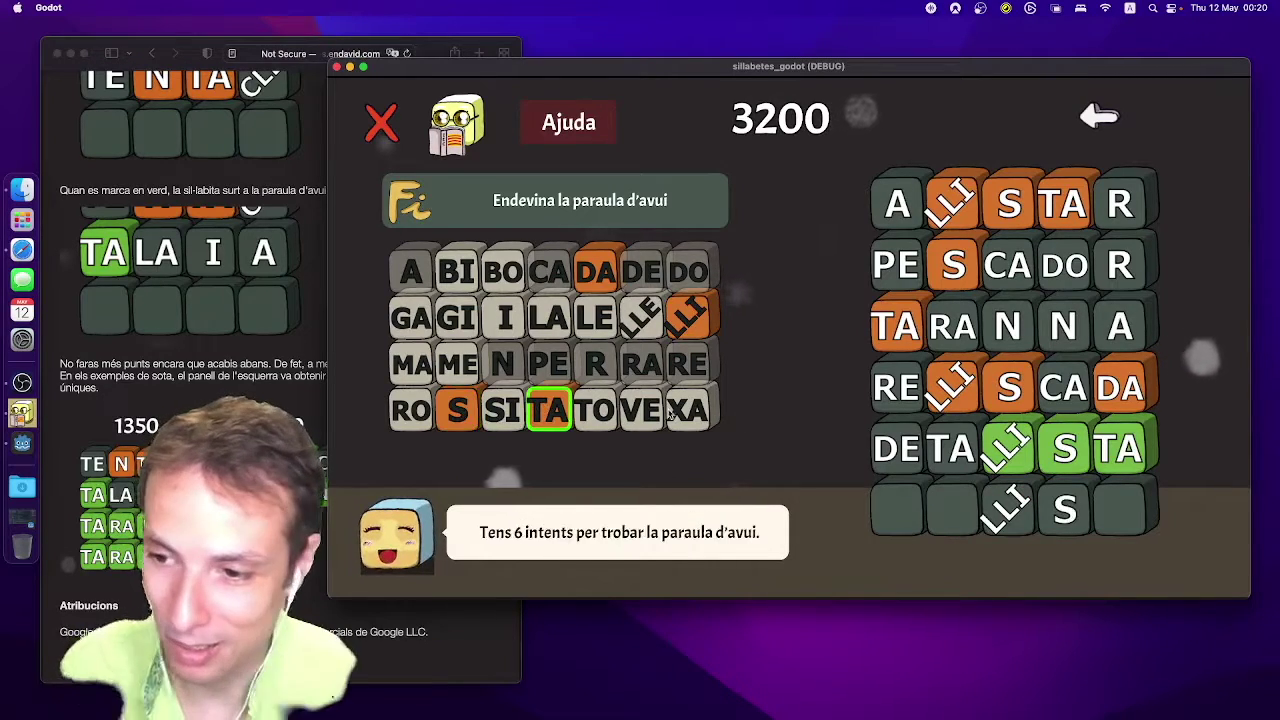
left_click(1146, 511)
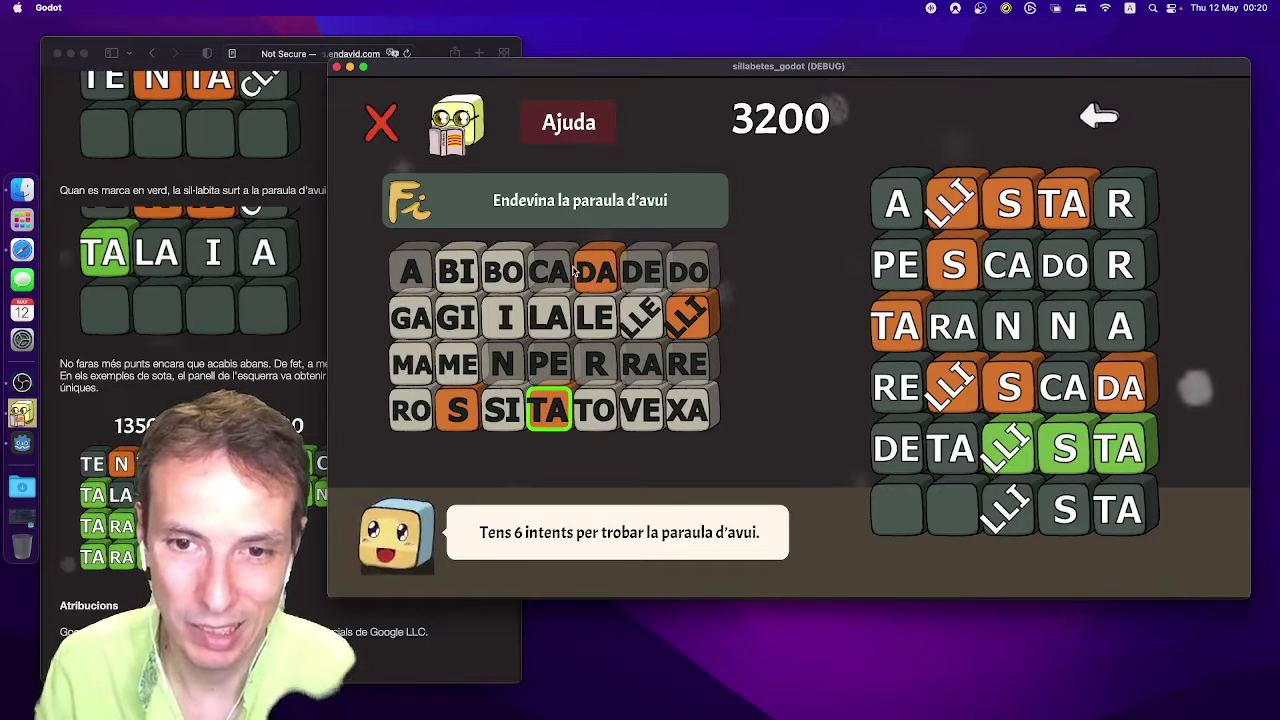
left_click(612, 279)
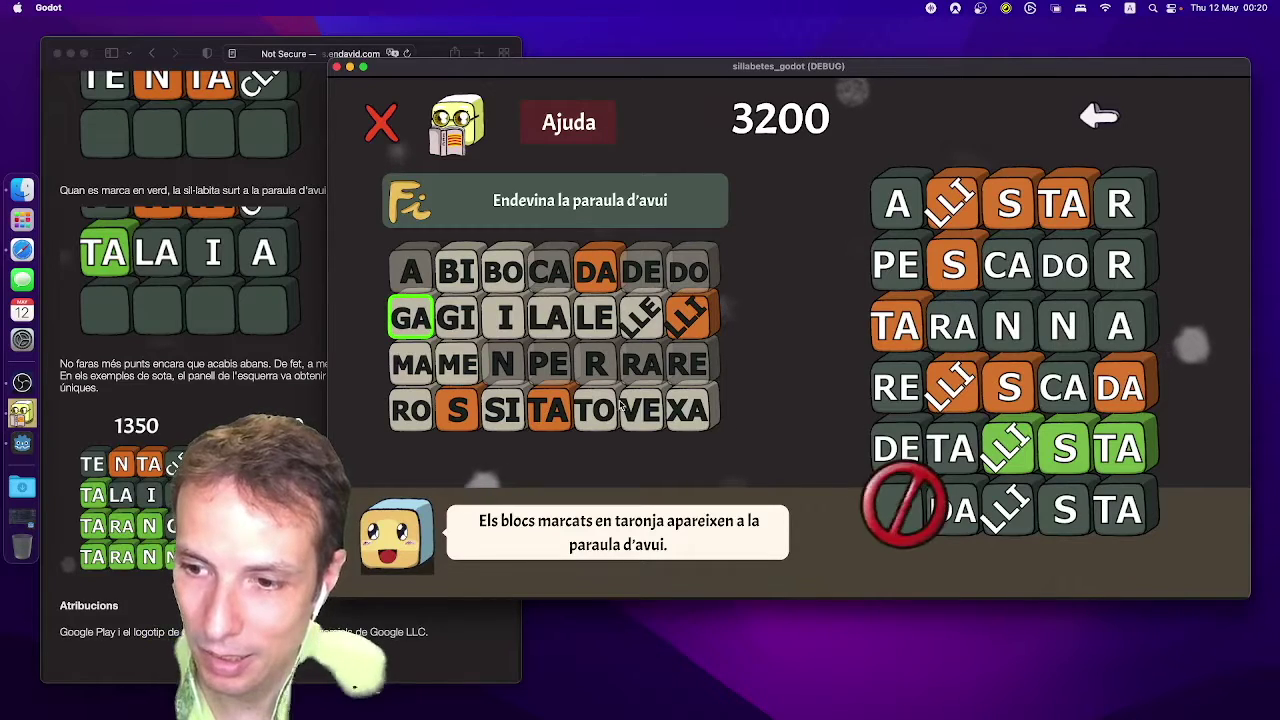
left_click(472, 318)
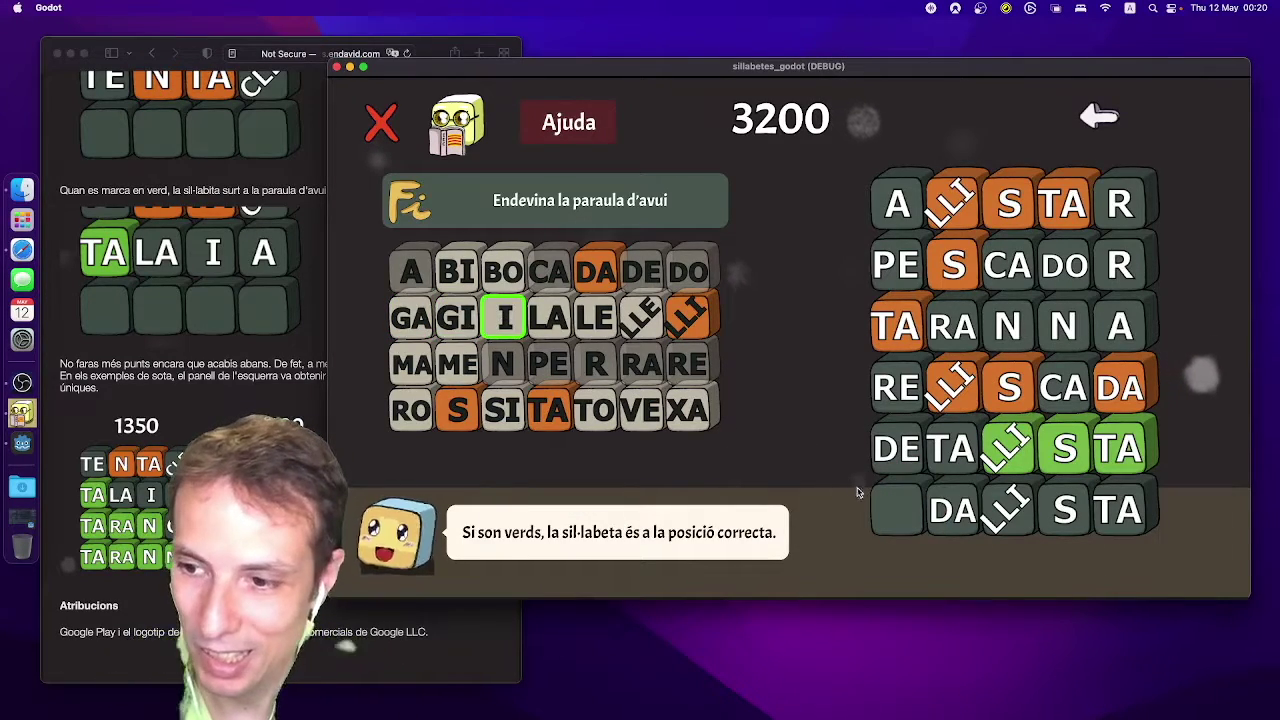
left_click(899, 510)
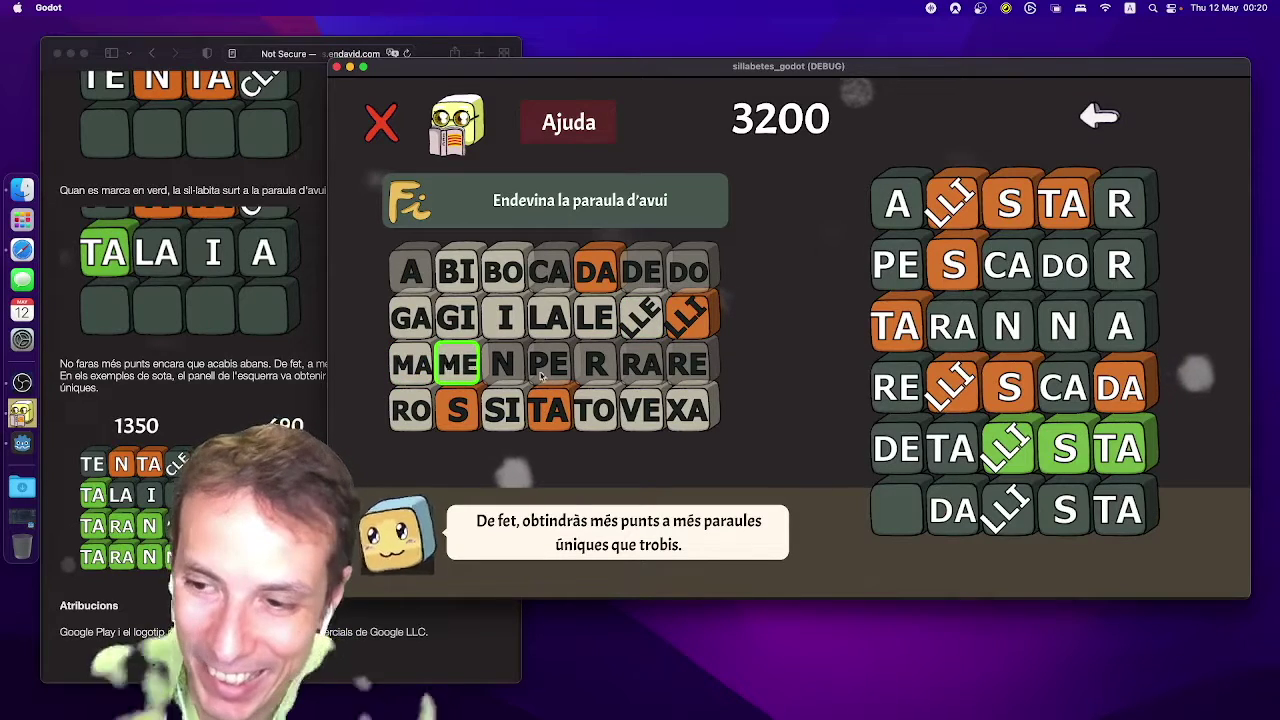
left_click(896, 511)
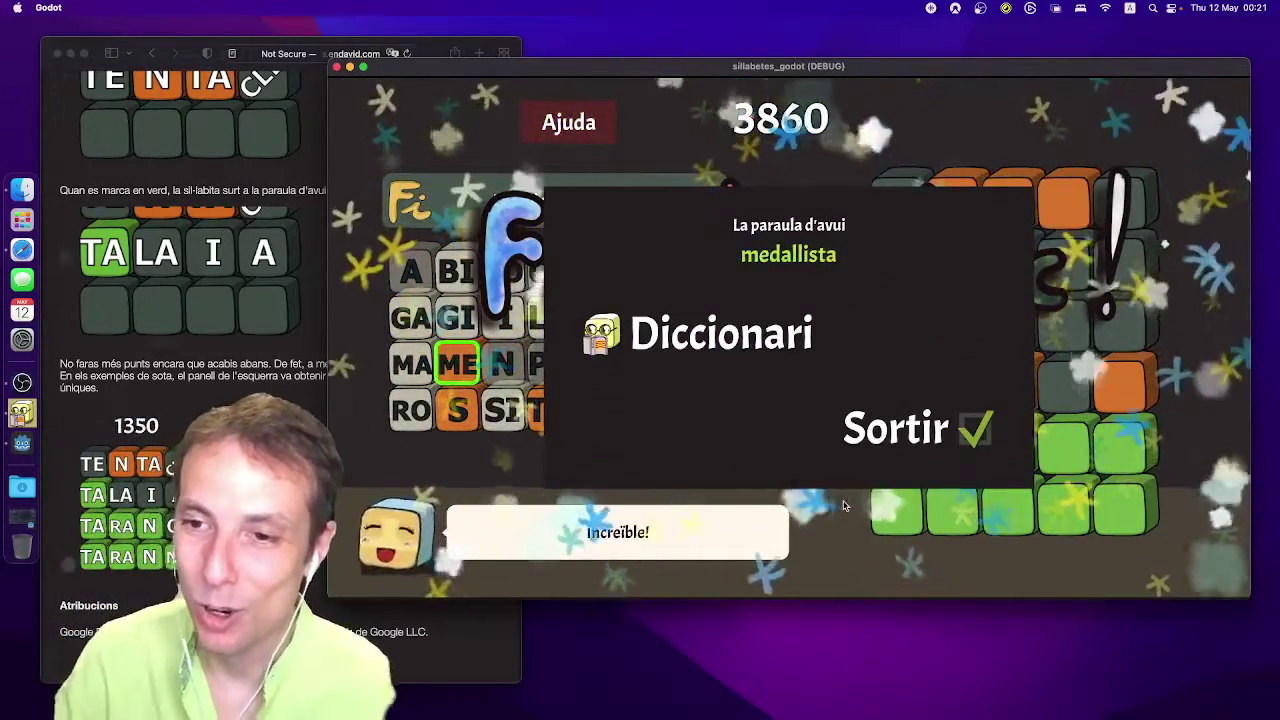
Show the six found words via Diccionari and look up medallista.
left_click(727, 338)
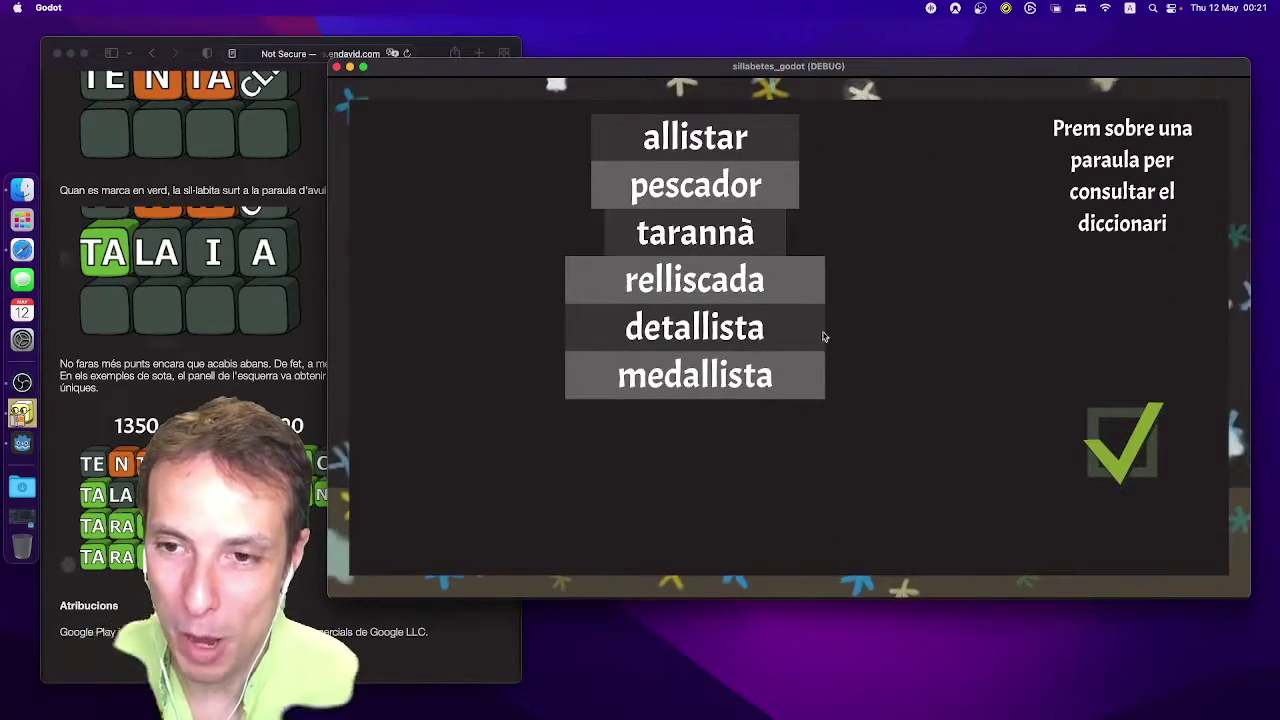
left_click(733, 377)
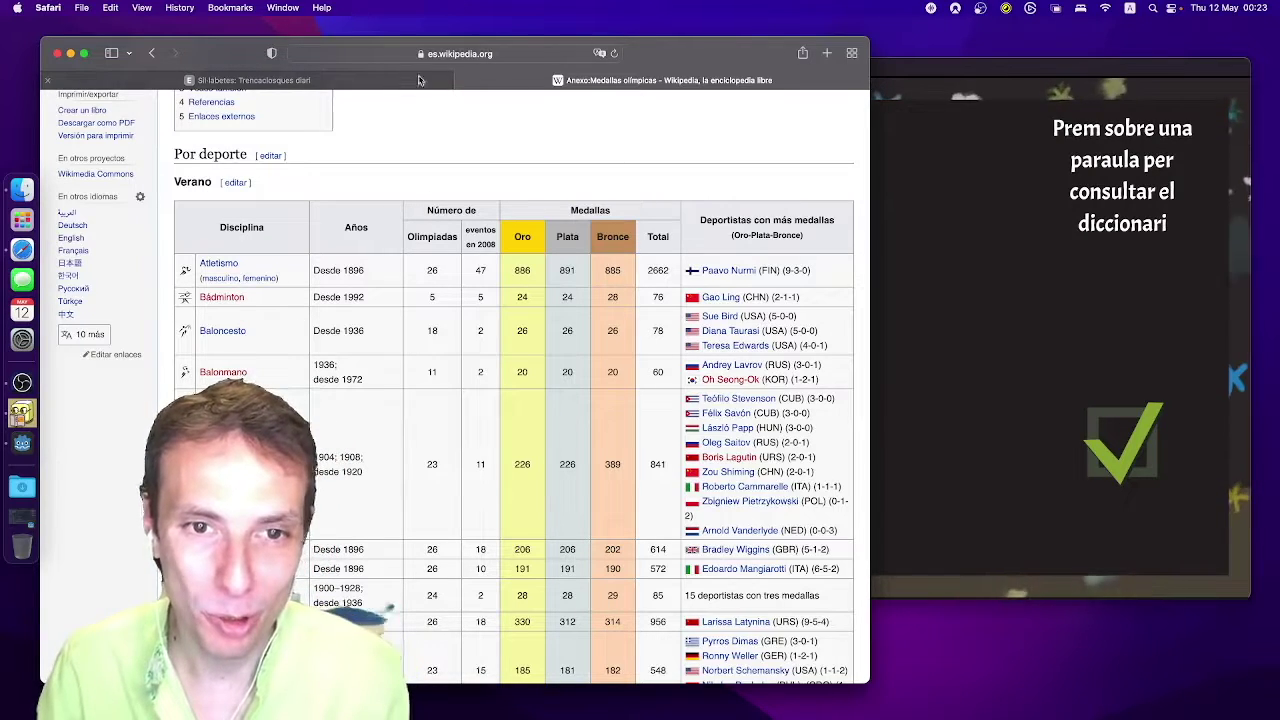
Bring the Sil·labetes game window back in front of Safari.
left_click(967, 270)
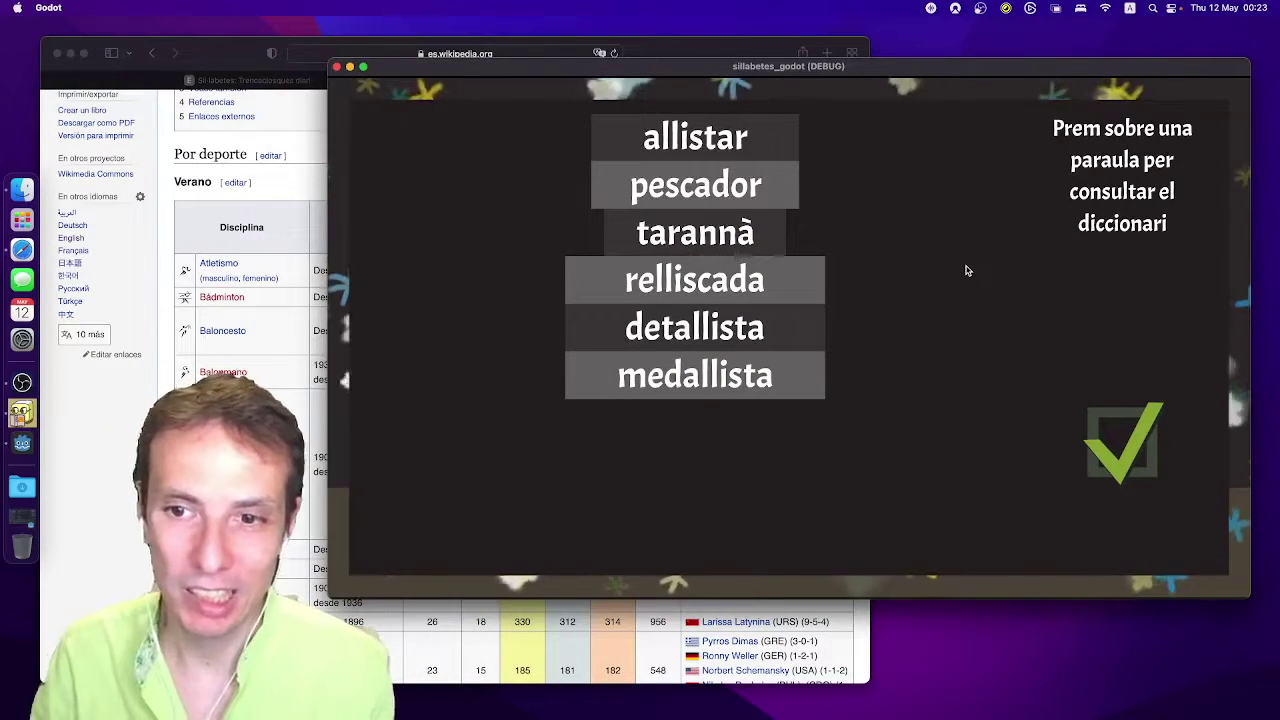